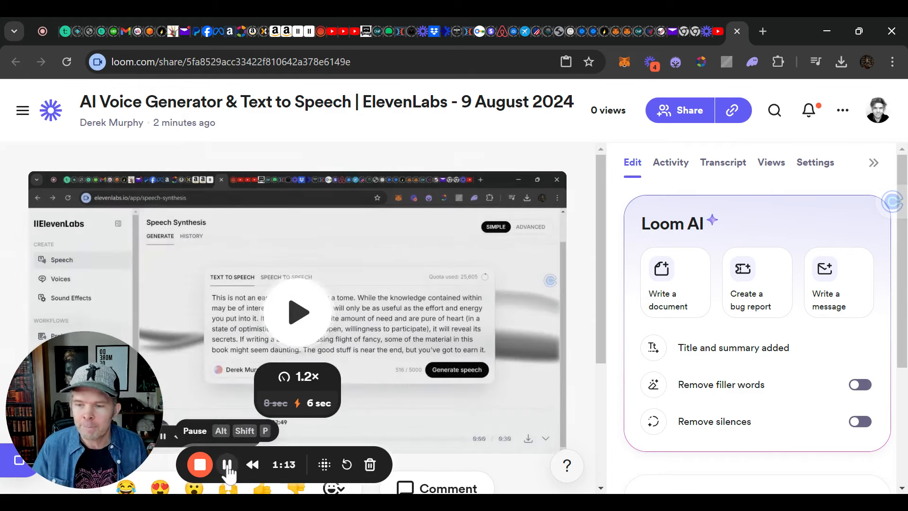
pyautogui.click(227, 464)
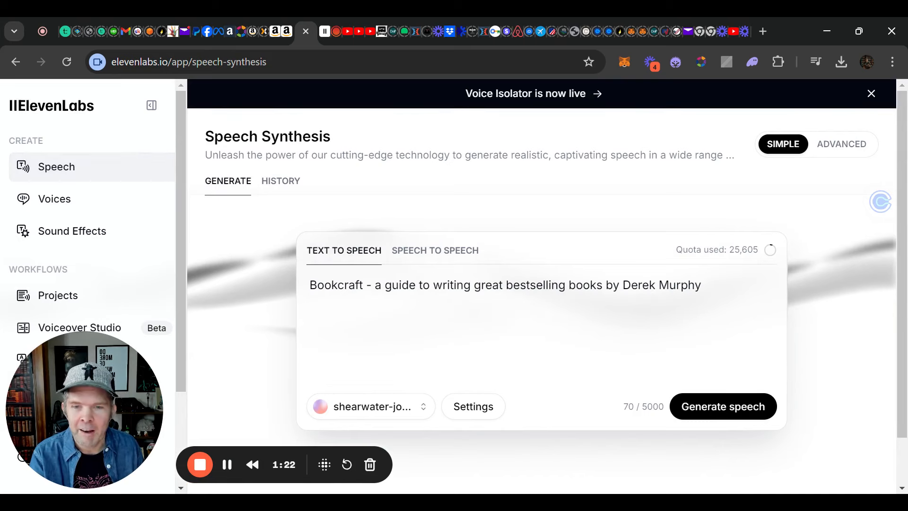
# - Browse the voices available for the text-to-speech passage, from the library picks down to the default voices, without choosing one
pyautogui.scroll(-1, 411, 344)
pyautogui.click(407, 360)
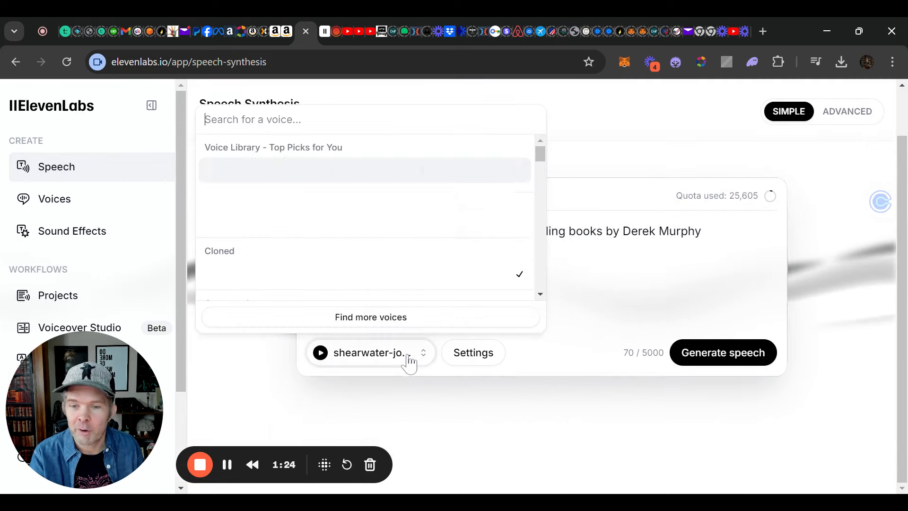
pyautogui.scroll(-10, 361, 219)
pyautogui.scroll(10, 361, 219)
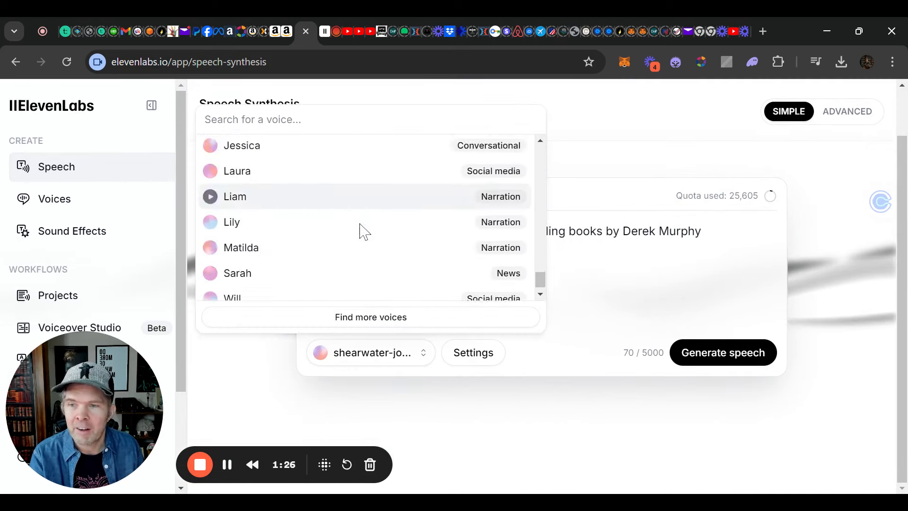
pyautogui.scroll(3, 364, 227)
pyautogui.click(617, 157)
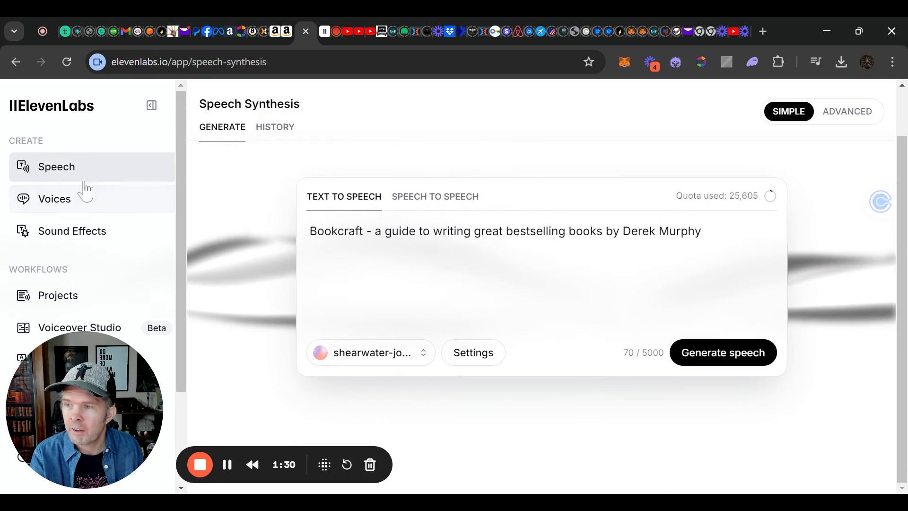
# - Start adding a new voice with Instant Voice Cloning from the Voices page
pyautogui.click(73, 207)
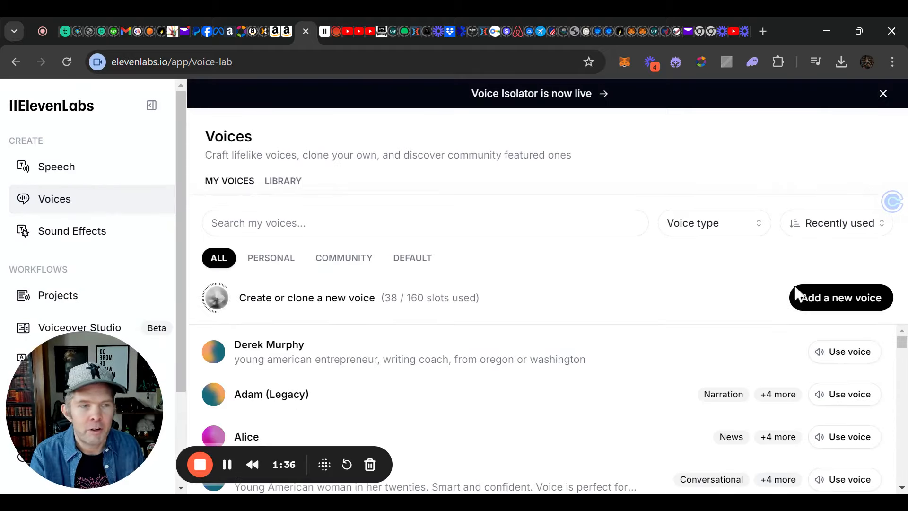
pyautogui.click(812, 298)
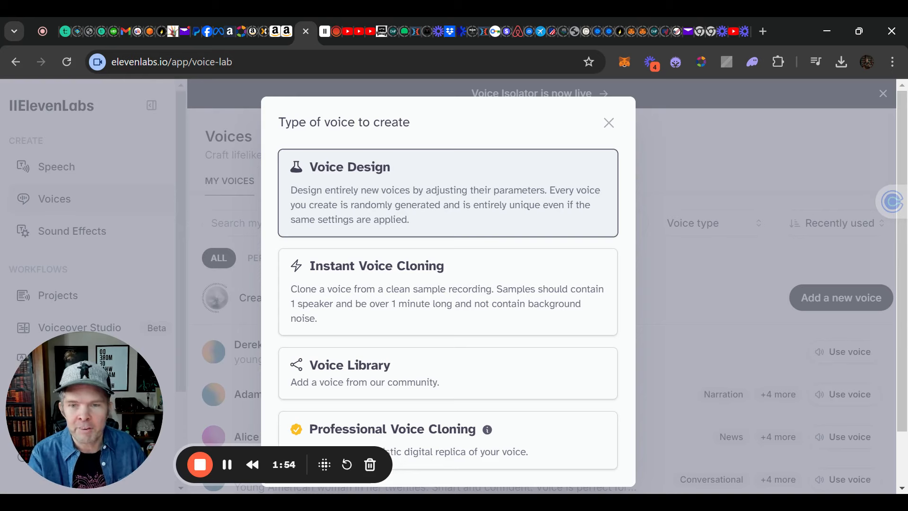
pyautogui.click(381, 297)
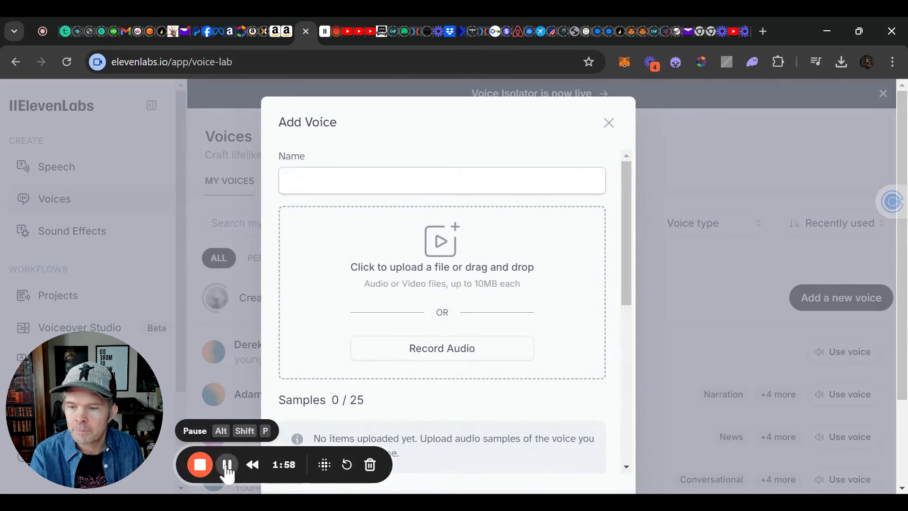
pyautogui.click(228, 465)
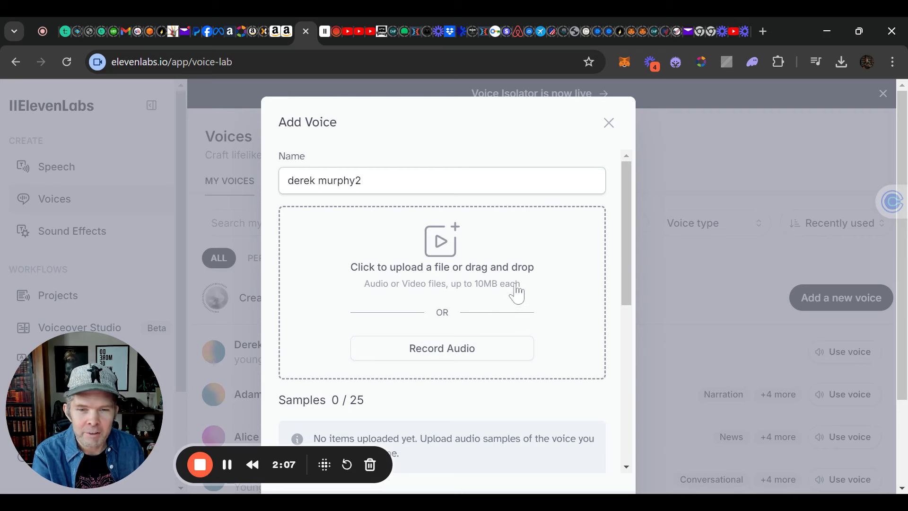
# - Record an audio sample of the speaker for the new cloned voice
pyautogui.scroll(-3, 477, 298)
pyautogui.scroll(3, 462, 304)
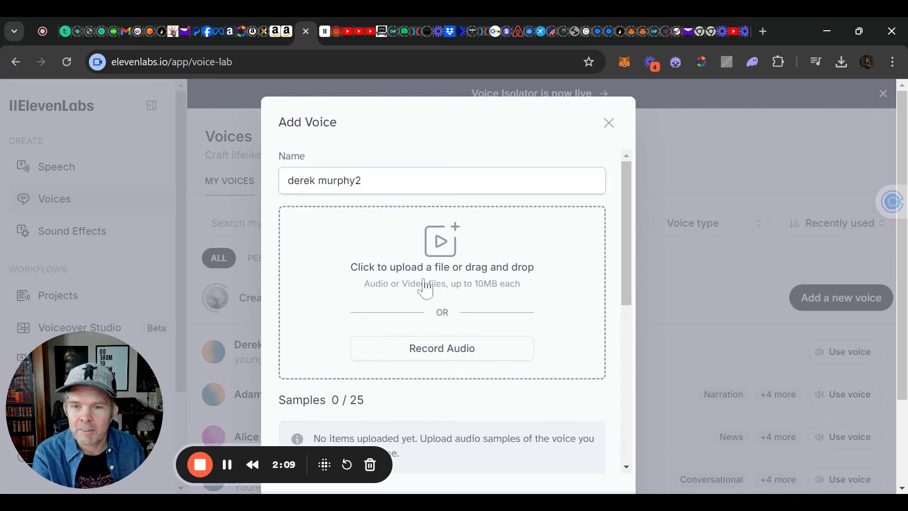
pyautogui.click(418, 356)
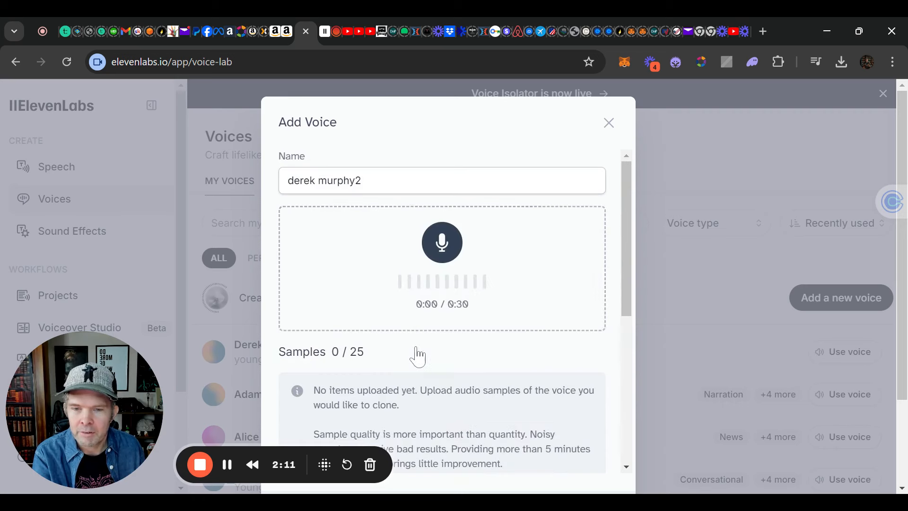
pyautogui.click(451, 258)
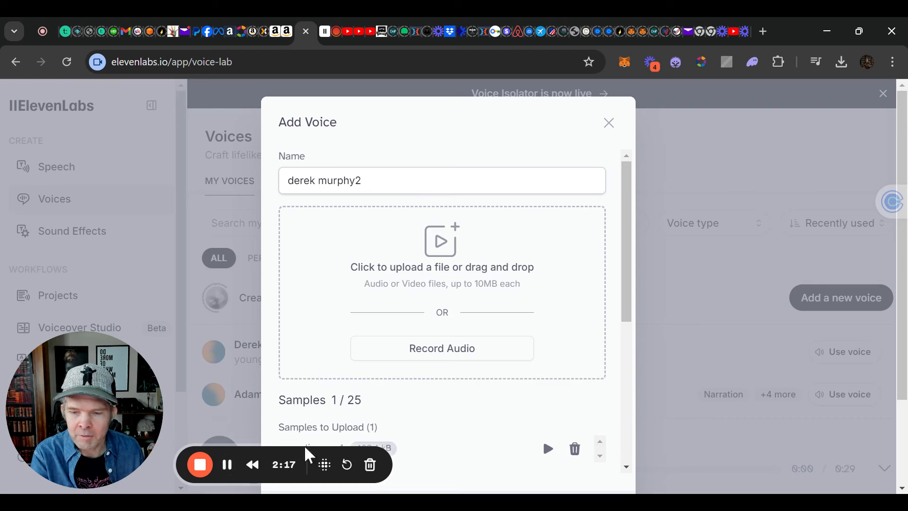
# - Accept the rights and consent statement below the voice description and add the cloned voice
pyautogui.scroll(-2, 428, 258)
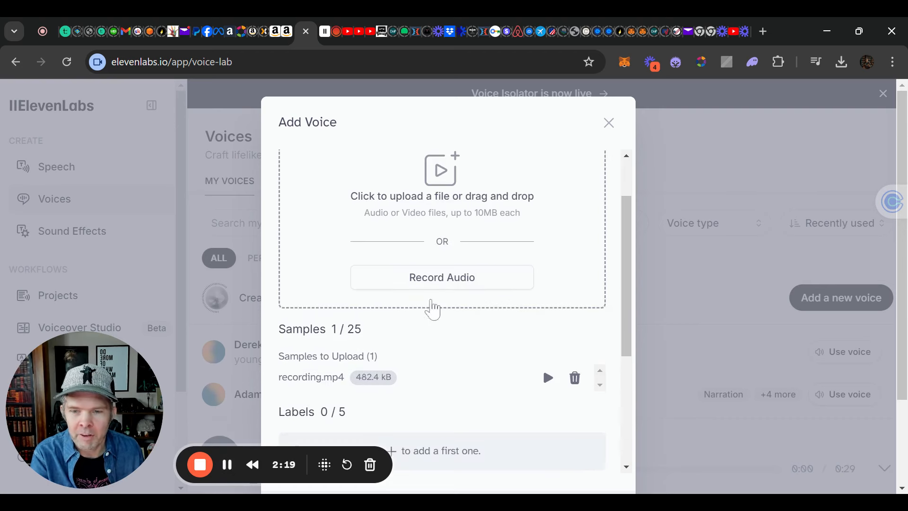
pyautogui.scroll(-3, 551, 385)
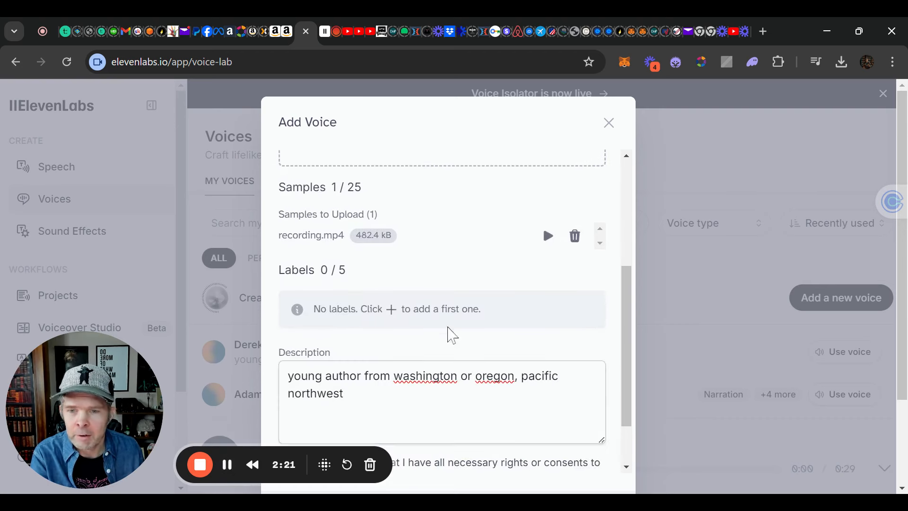
pyautogui.scroll(-2, 479, 262)
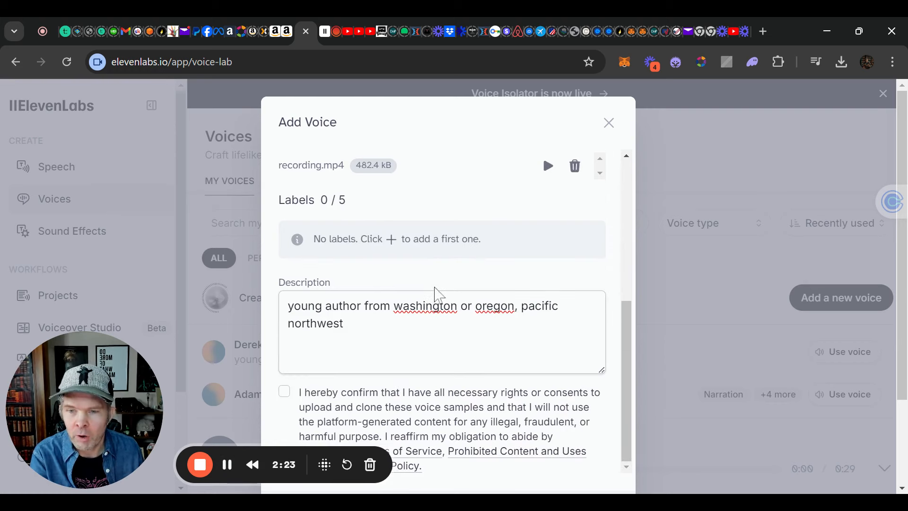
pyautogui.click(344, 324)
pyautogui.moveTo(344, 323); pyautogui.dragTo(283, 314)
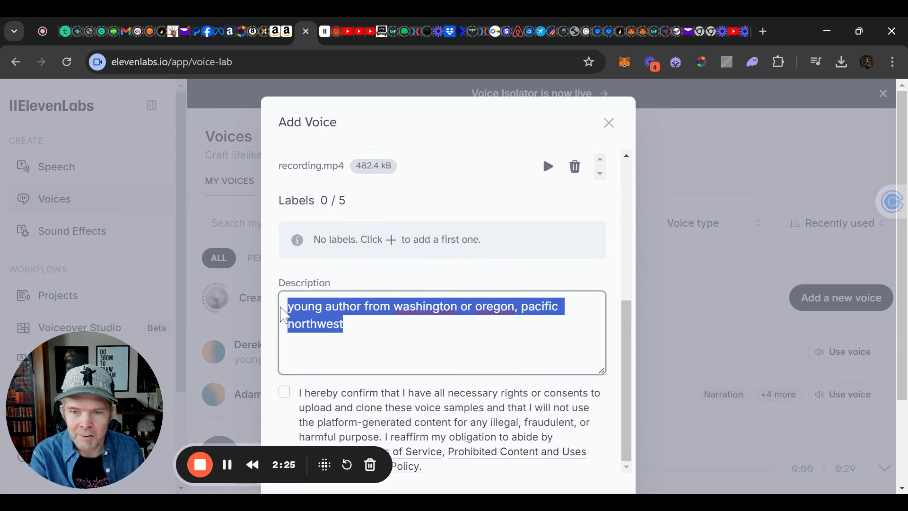
pyautogui.click(284, 392)
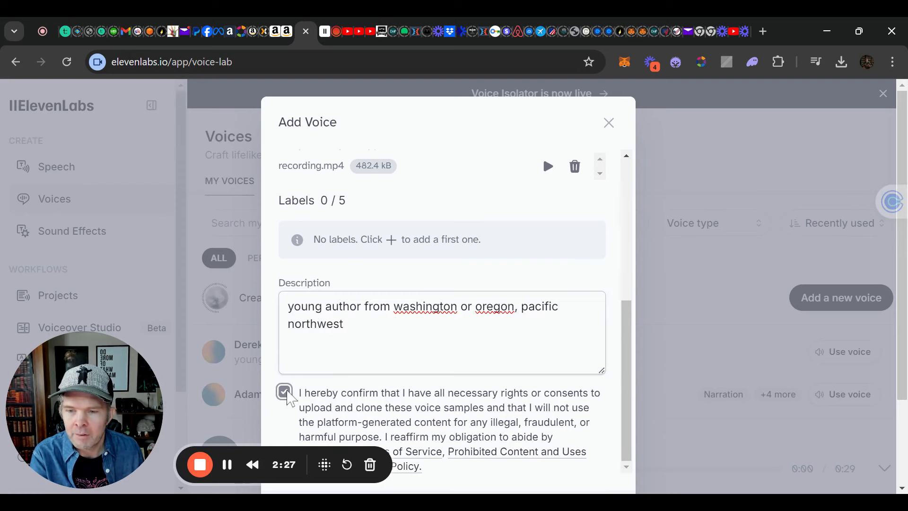
pyautogui.scroll(-2, 439, 354)
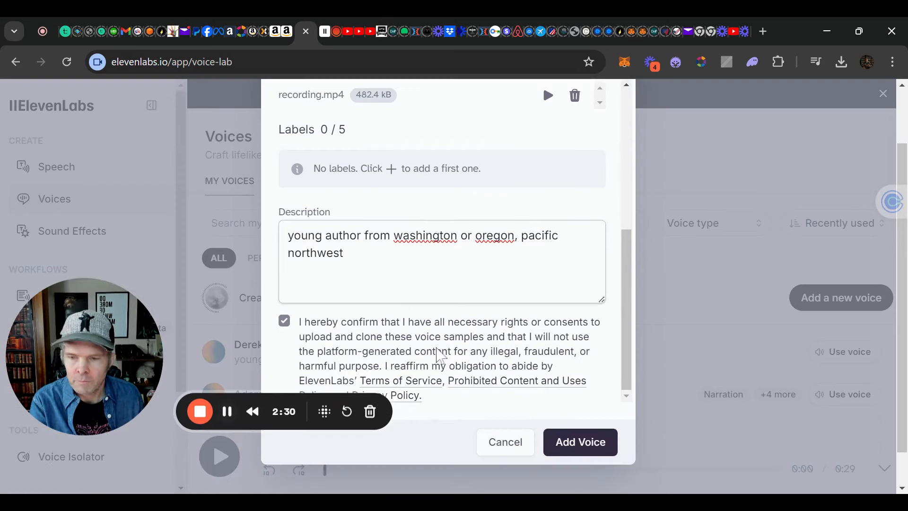
pyautogui.click(562, 449)
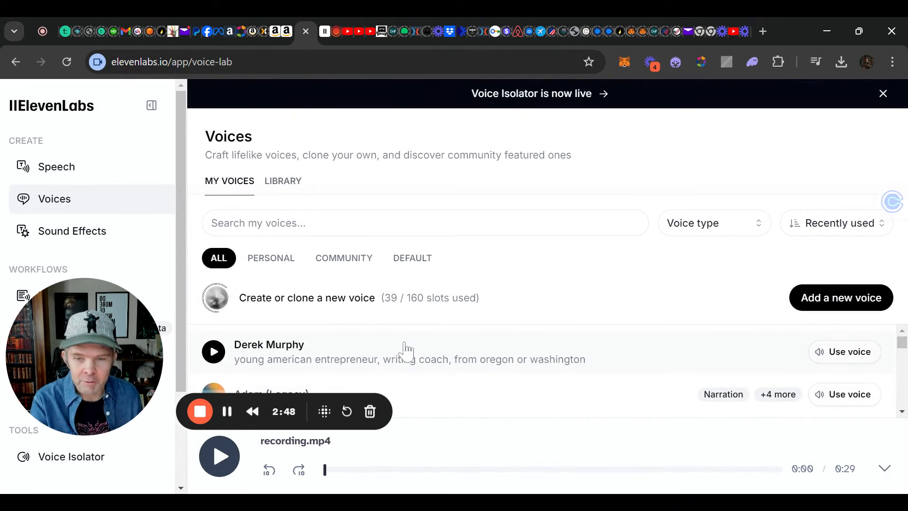
# - Return to Speech Synthesis and check the generation settings with the original cloned voice selected
pyautogui.click(227, 414)
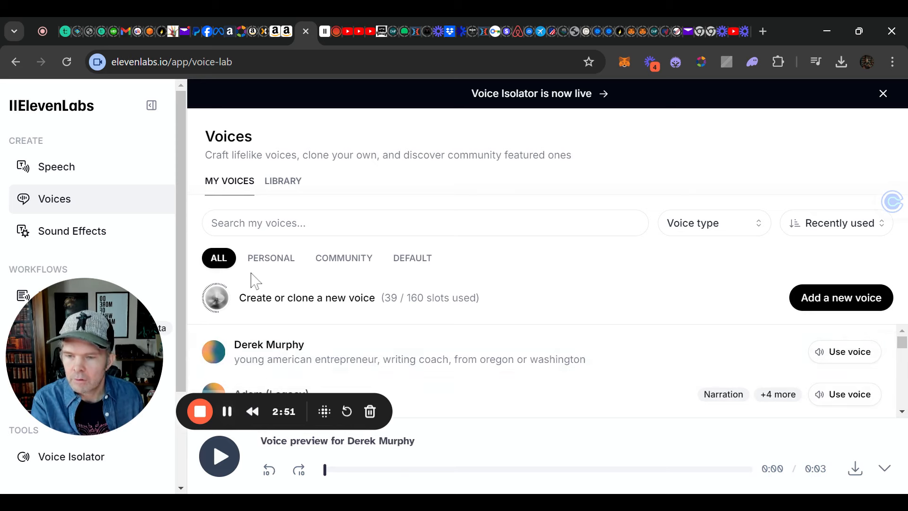
pyautogui.click(67, 168)
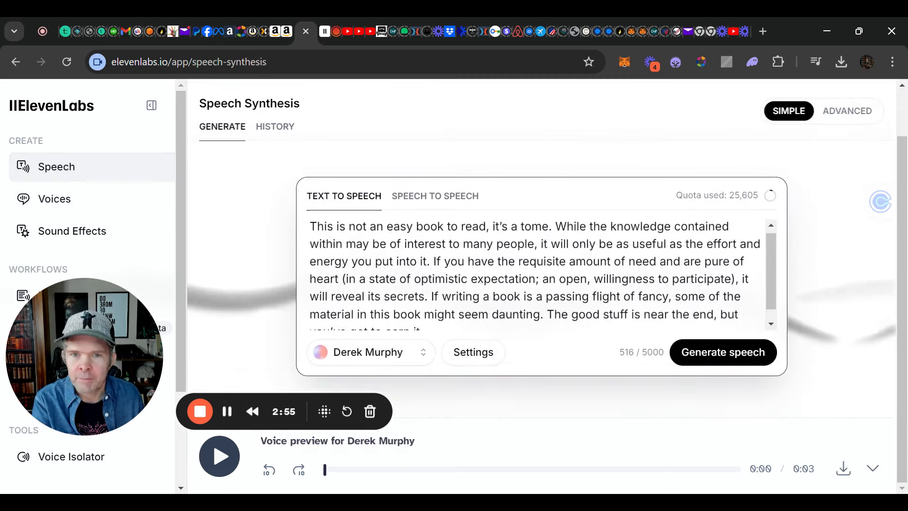
pyautogui.scroll(-1, 536, 273)
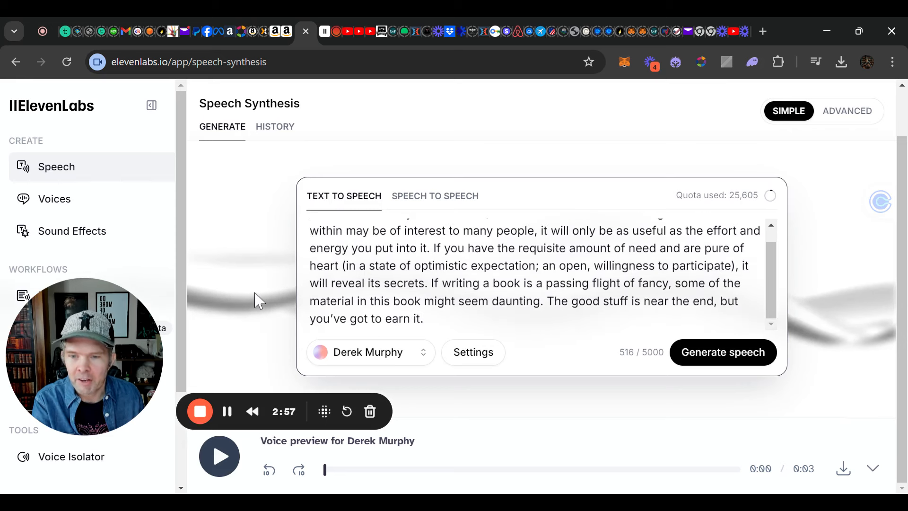
pyautogui.click(400, 360)
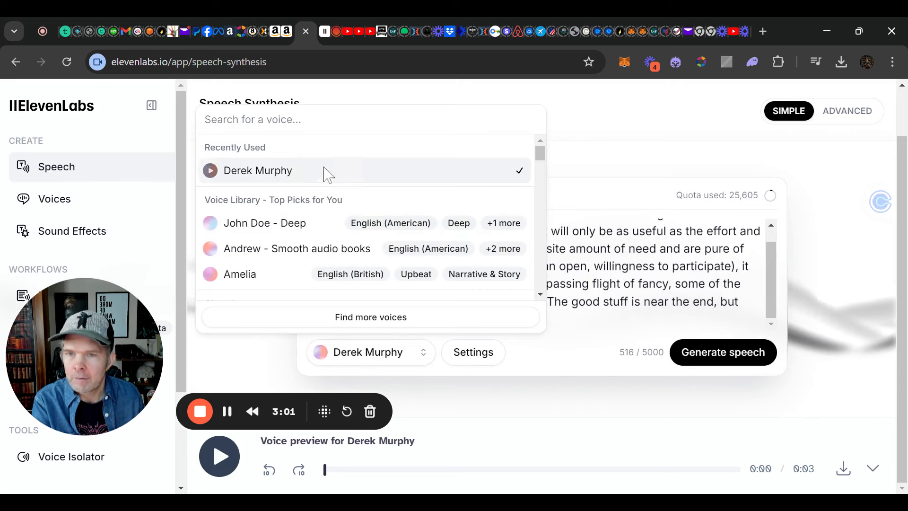
pyautogui.scroll(-3, 377, 246)
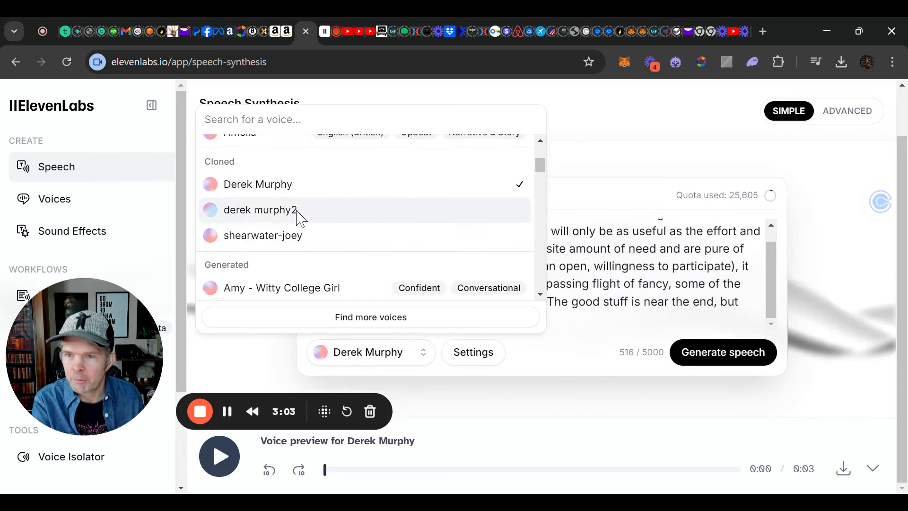
pyautogui.click(286, 189)
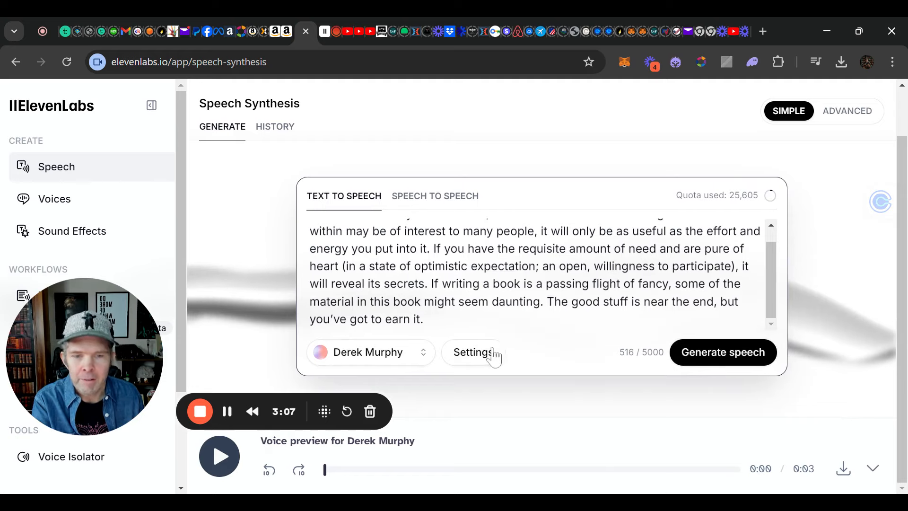
pyautogui.click(472, 352)
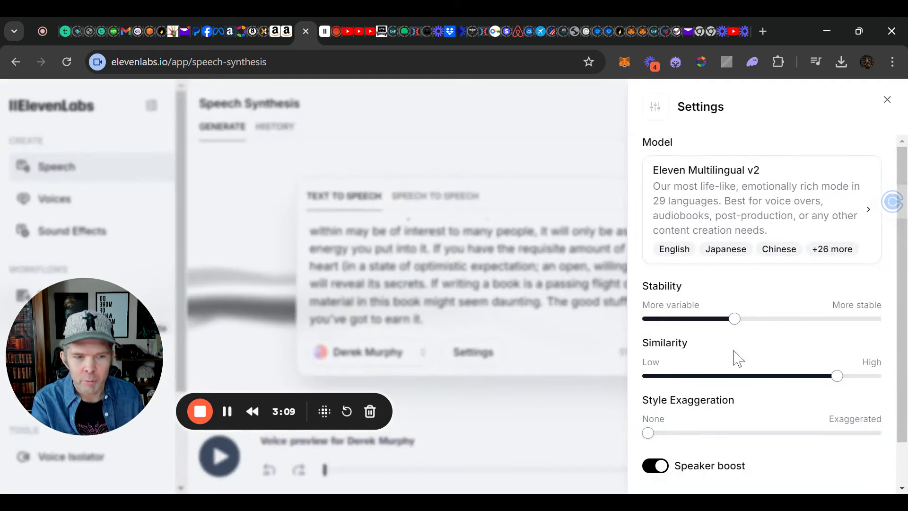
pyautogui.click(466, 301)
# - Choose the newly added cloned voice, the second one in the Cloned group, for the book passage
pyautogui.click(369, 351)
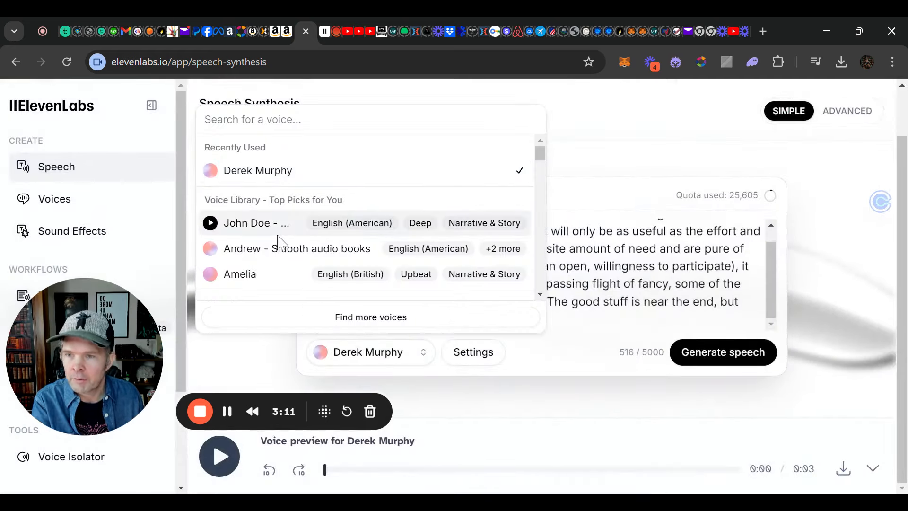
pyautogui.scroll(-1, 281, 233)
pyautogui.scroll(-2, 281, 233)
pyautogui.click(283, 219)
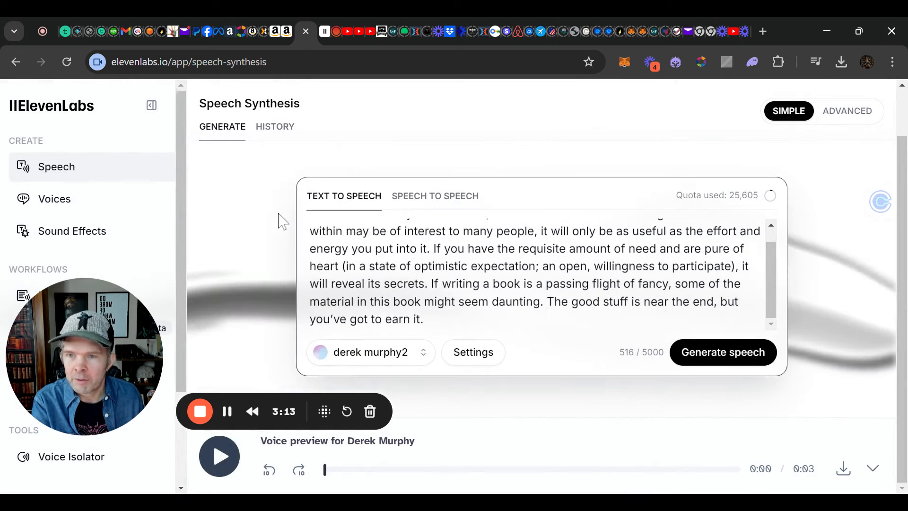
# - Review the new voice's Stability, Similarity, Style Exaggeration and Speaker boost settings
pyautogui.click(473, 358)
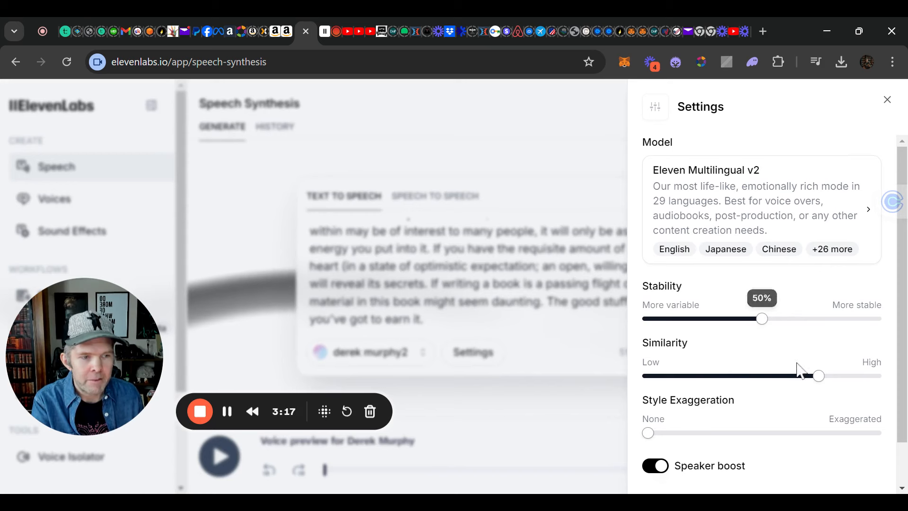
pyautogui.moveTo(820, 386)
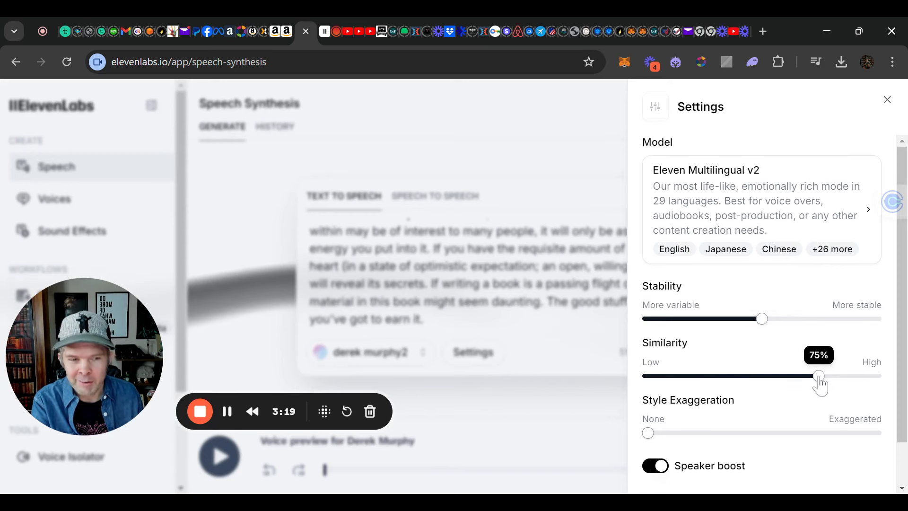
pyautogui.scroll(-1, 778, 373)
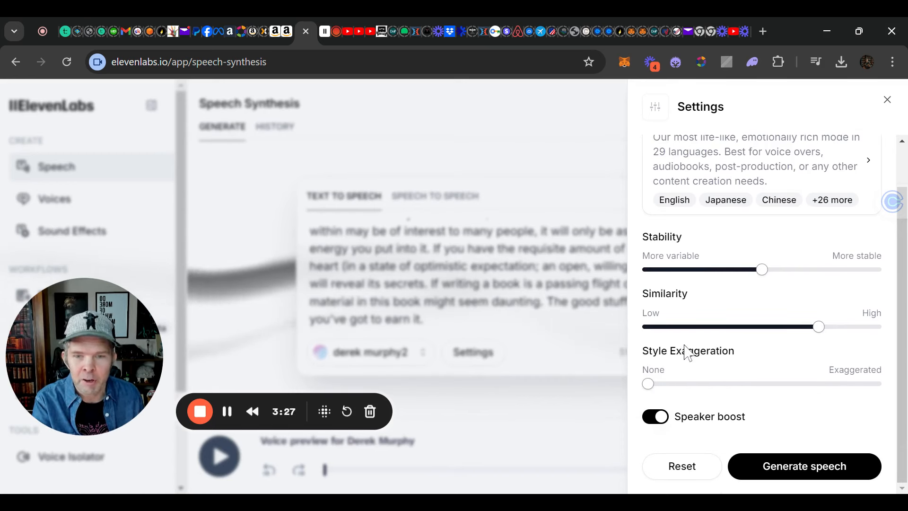
pyautogui.scroll(1, 684, 337)
pyautogui.press('Escape')
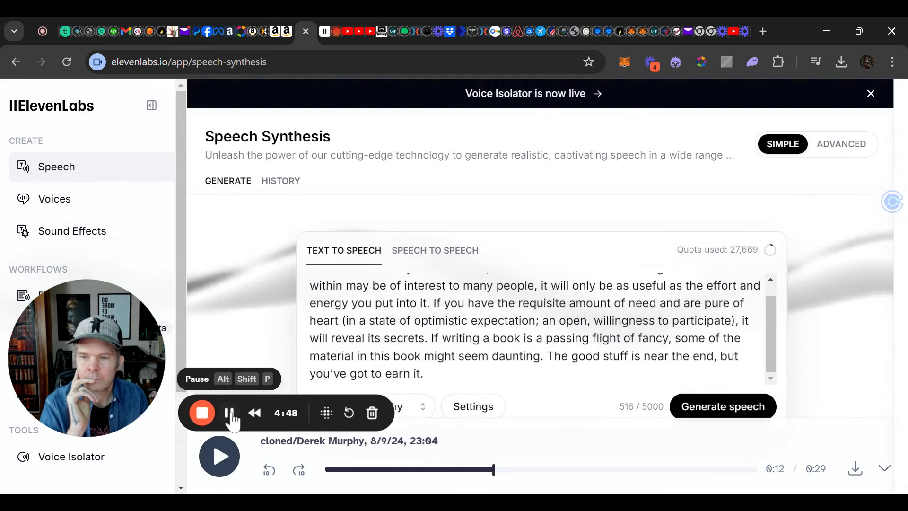
# - Set the voice's Stability to 35% in the speech generation settings and close them
pyautogui.click(475, 406)
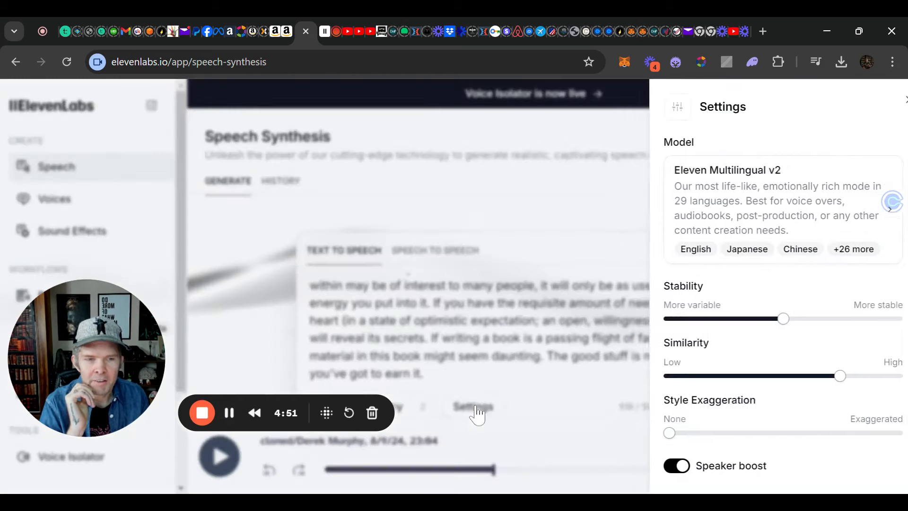
pyautogui.moveTo(673, 308)
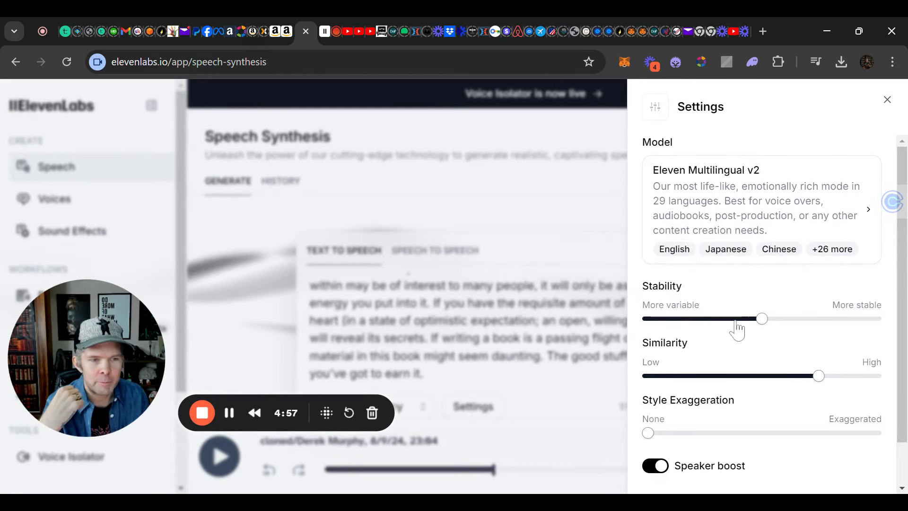
pyautogui.moveTo(732, 326)
pyautogui.mouseDown()
pyautogui.moveTo(714, 324)
pyautogui.moveTo(874, 325)
pyautogui.moveTo(729, 328)
pyautogui.mouseUp()
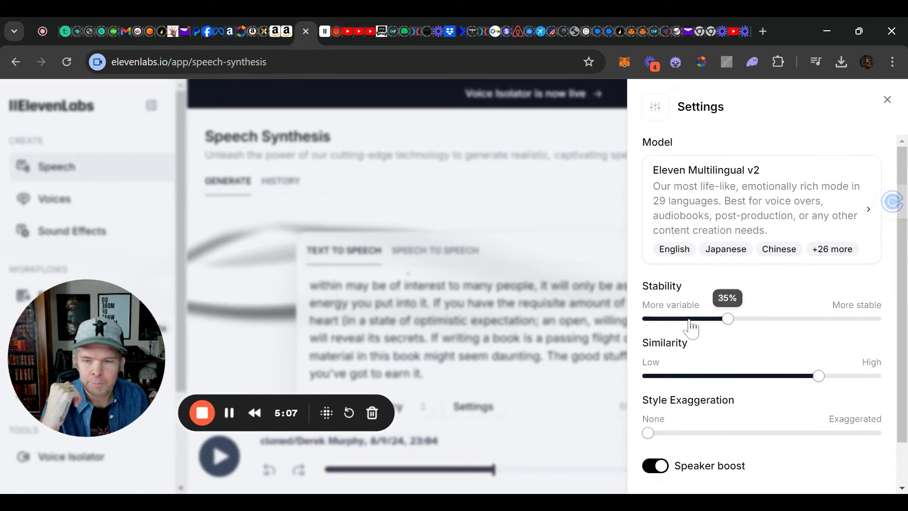
pyautogui.click(237, 373)
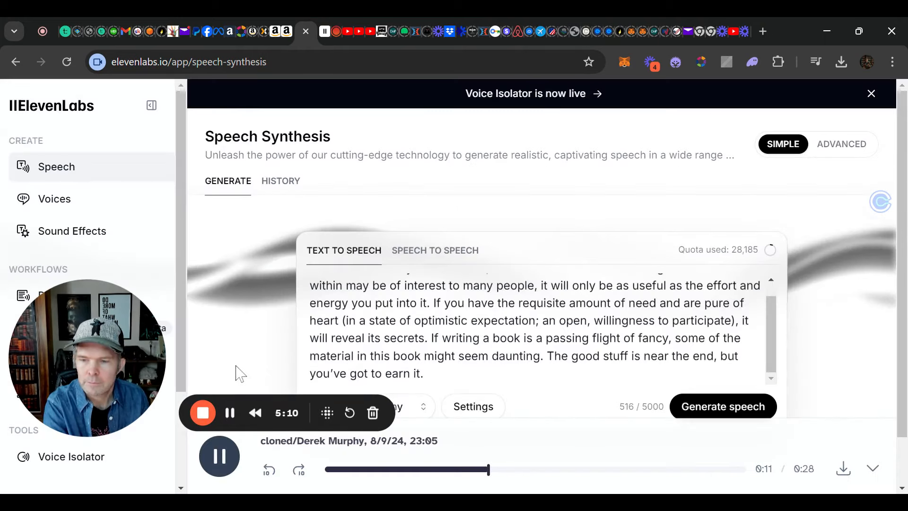
# - Generate speech for the full book passage with the newly cloned voice
pyautogui.click(231, 412)
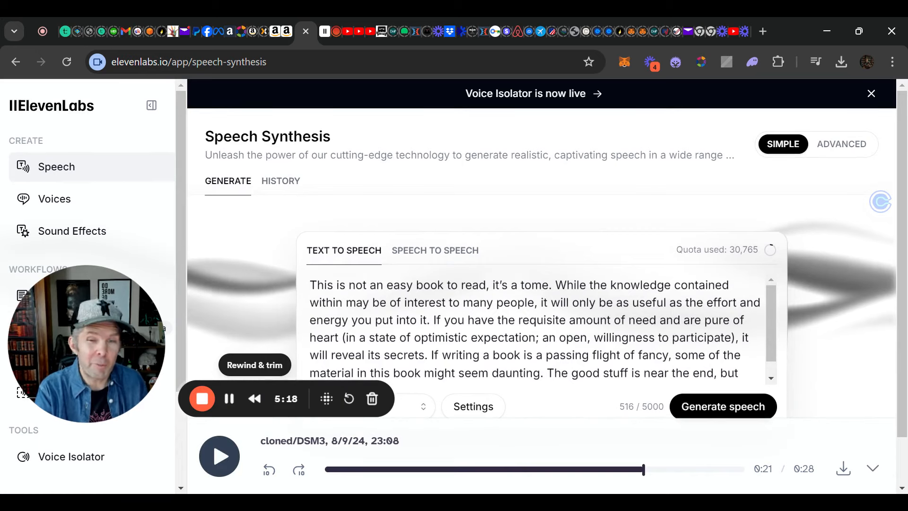
pyautogui.scroll(-1, 299, 322)
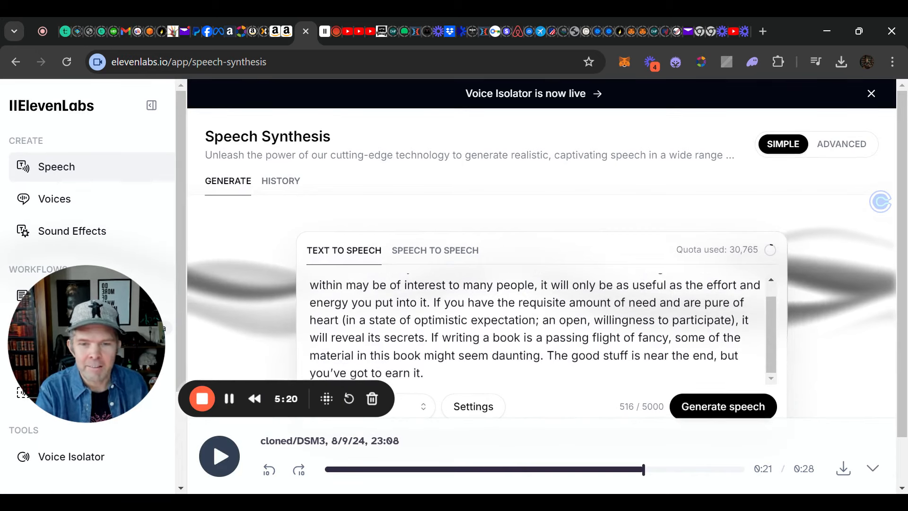
pyautogui.scroll(1, 534, 330)
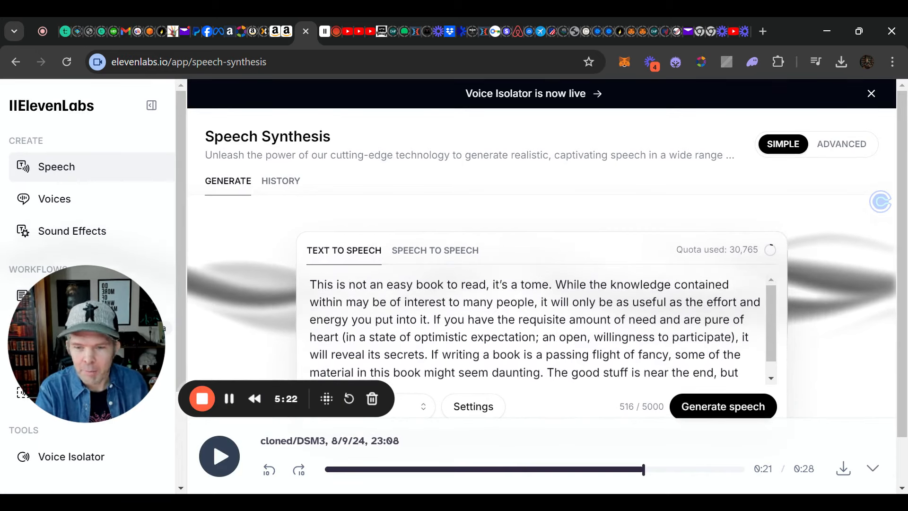
pyautogui.scroll(-1, 534, 331)
pyautogui.click(706, 410)
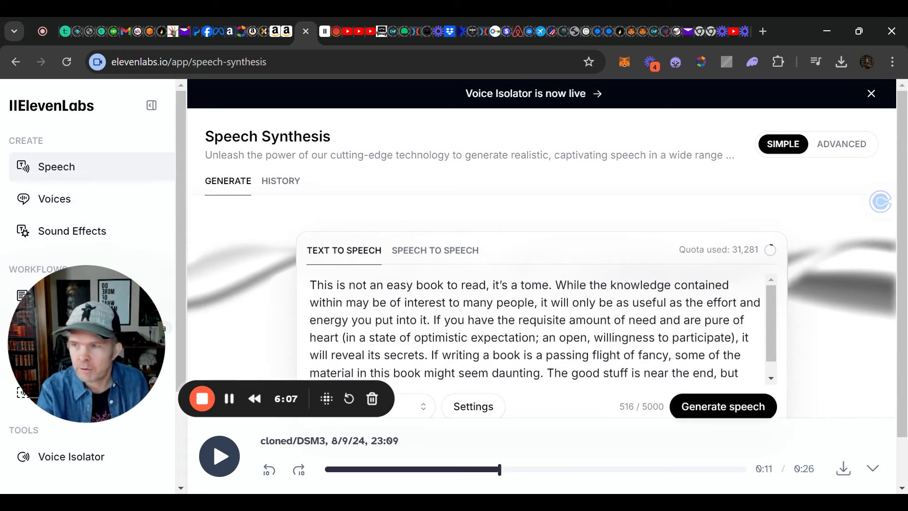
# - Go to the Projects area for long-form content
pyautogui.moveTo(142, 297); pyautogui.dragTo(369, 227)
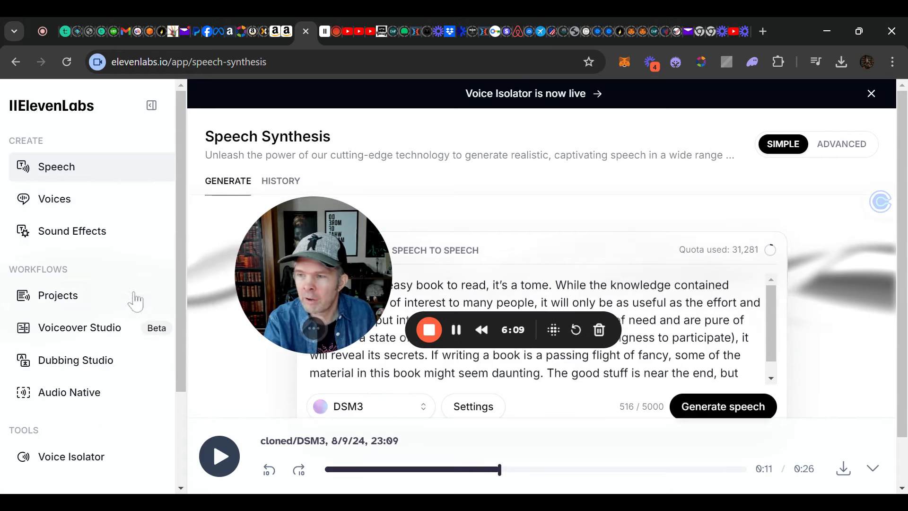
pyautogui.click(84, 307)
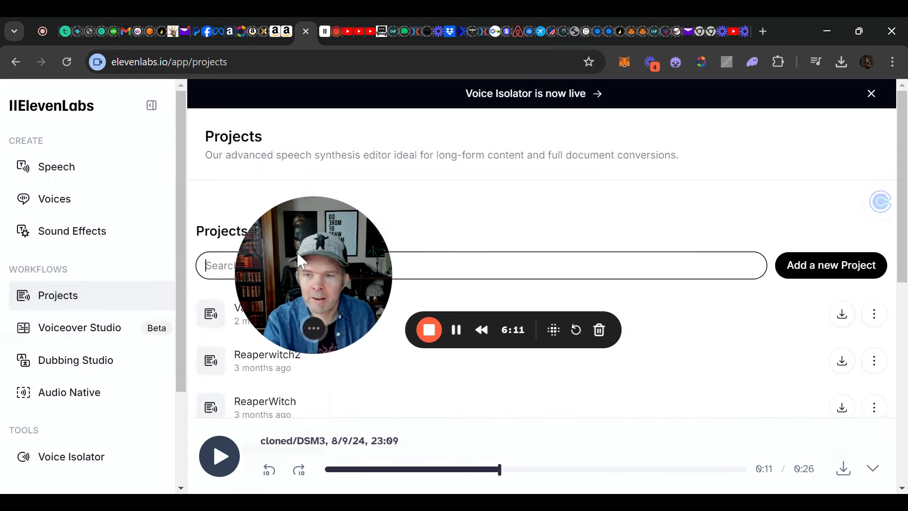
pyautogui.moveTo(296, 251); pyautogui.dragTo(311, 336)
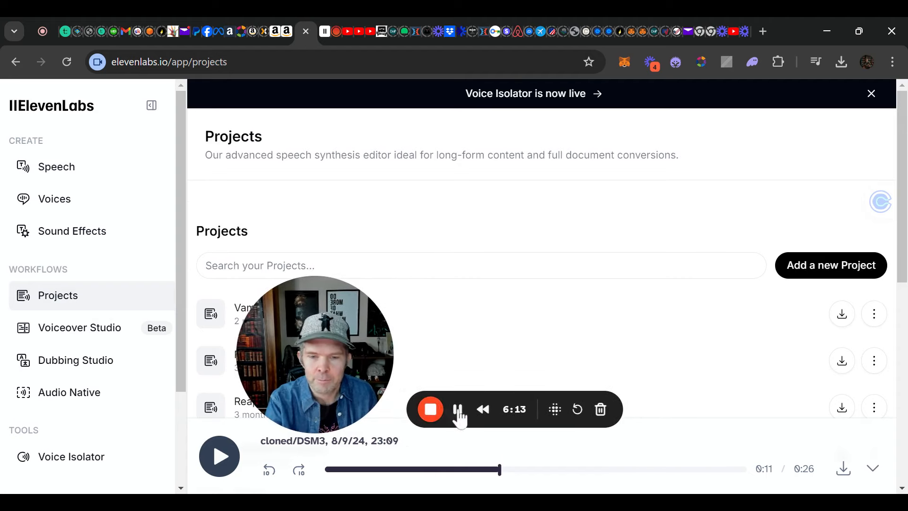
pyautogui.click(458, 415)
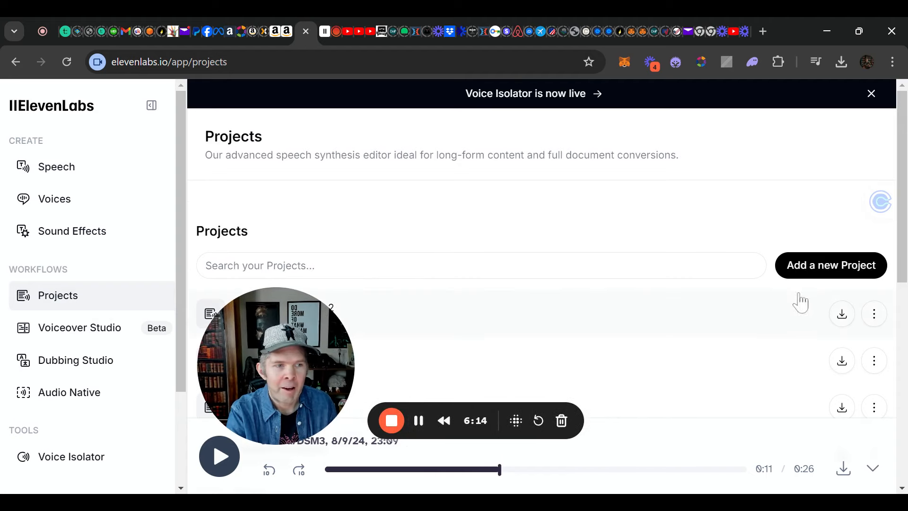
pyautogui.click(800, 267)
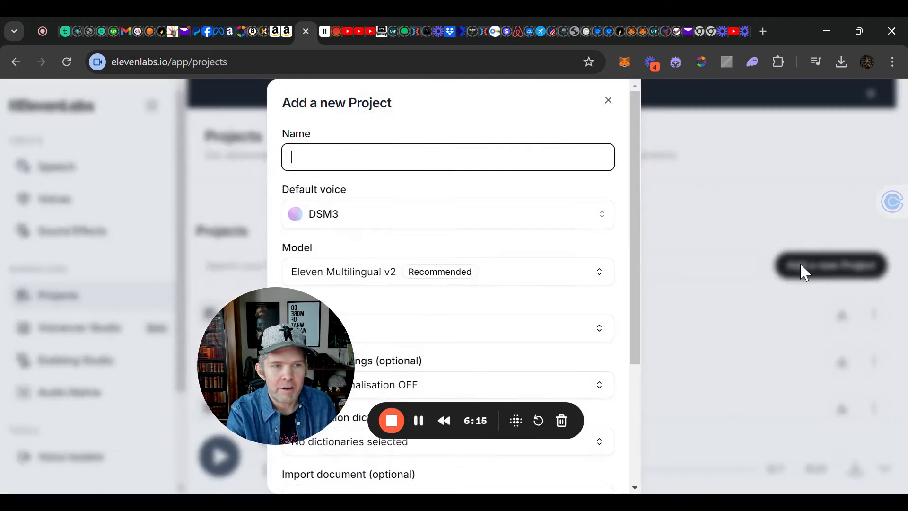
pyautogui.moveTo(291, 348); pyautogui.dragTo(188, 369)
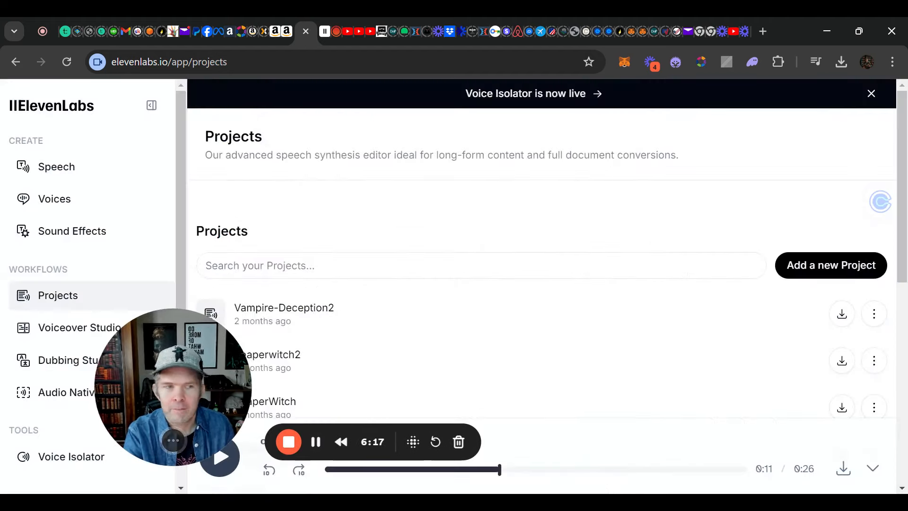
pyautogui.click(837, 270)
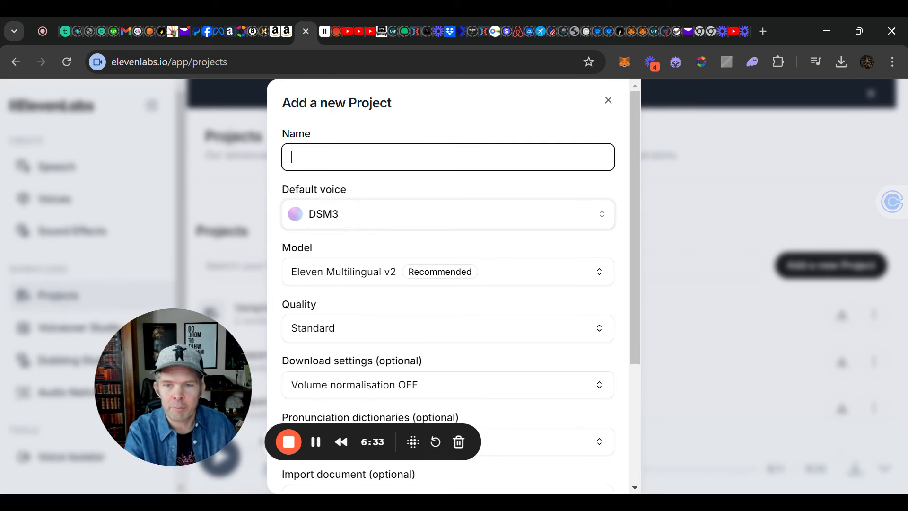
pyautogui.click(315, 444)
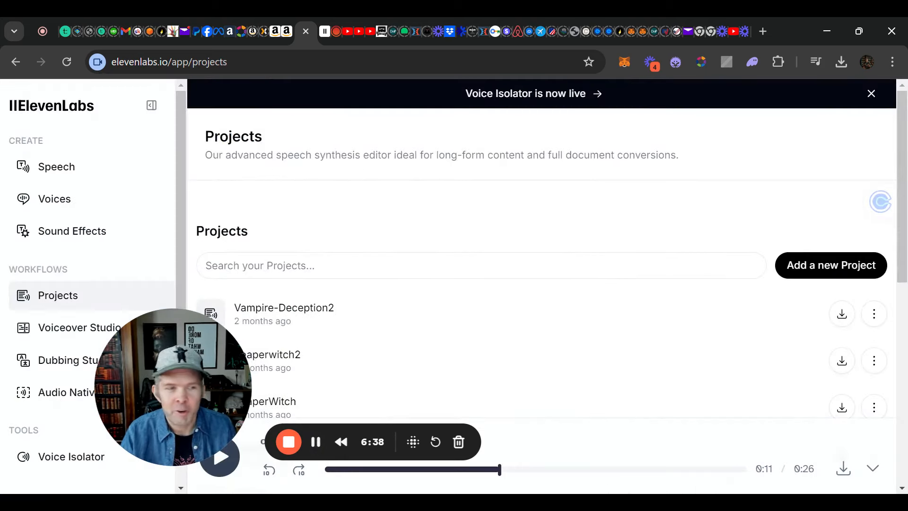
pyautogui.click(798, 274)
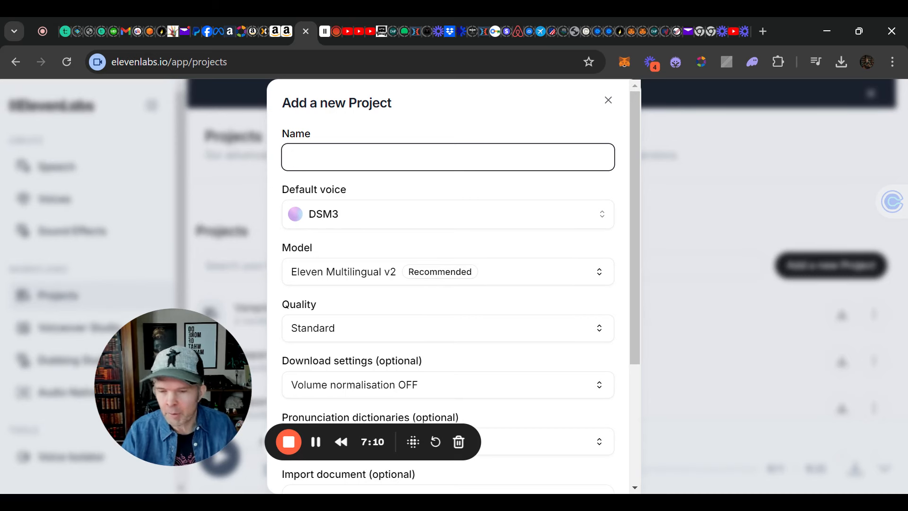
pyautogui.click(313, 440)
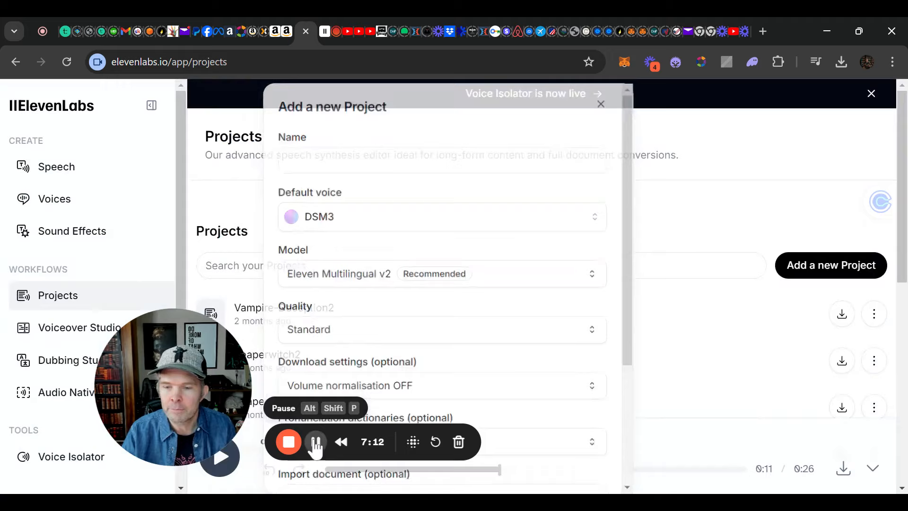
# - Start a new project named Bookcraft2 and set its quality preset to Ultra
pyautogui.click(804, 269)
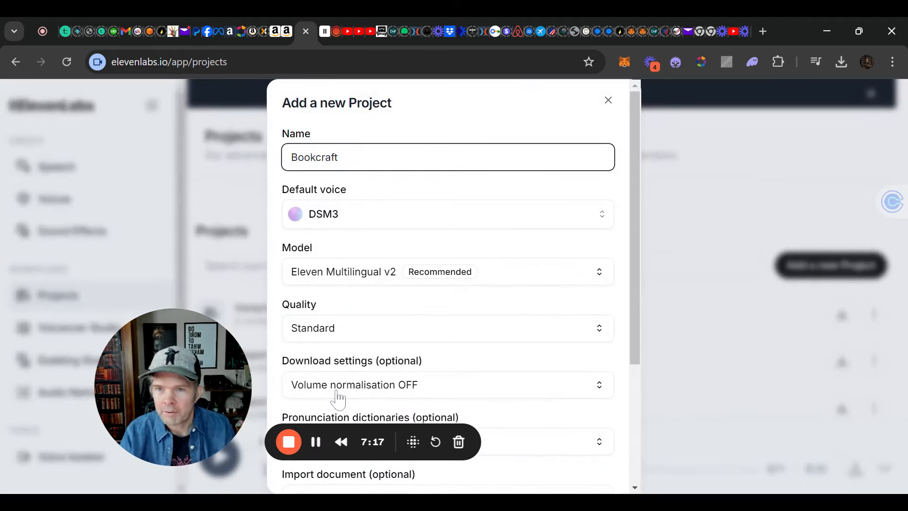
pyautogui.write('Bookcraft2')
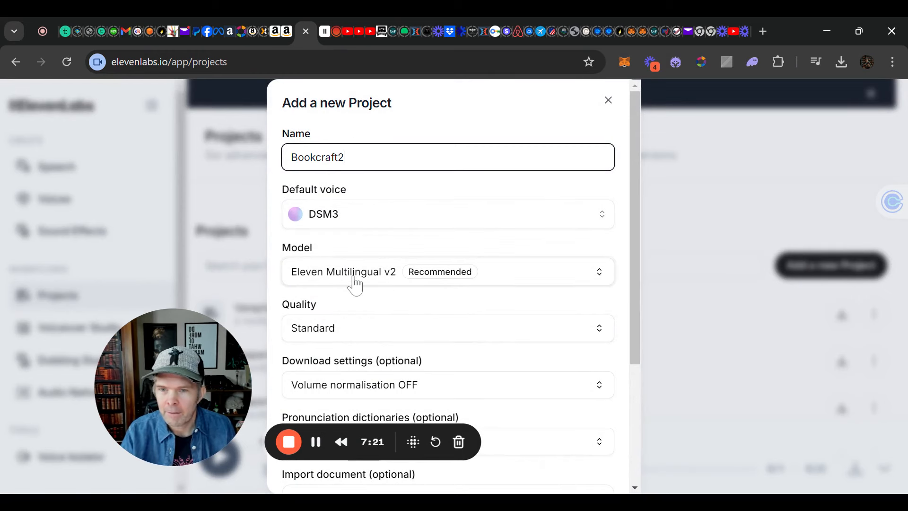
pyautogui.scroll(-1, 378, 295)
pyautogui.scroll(-2, 378, 296)
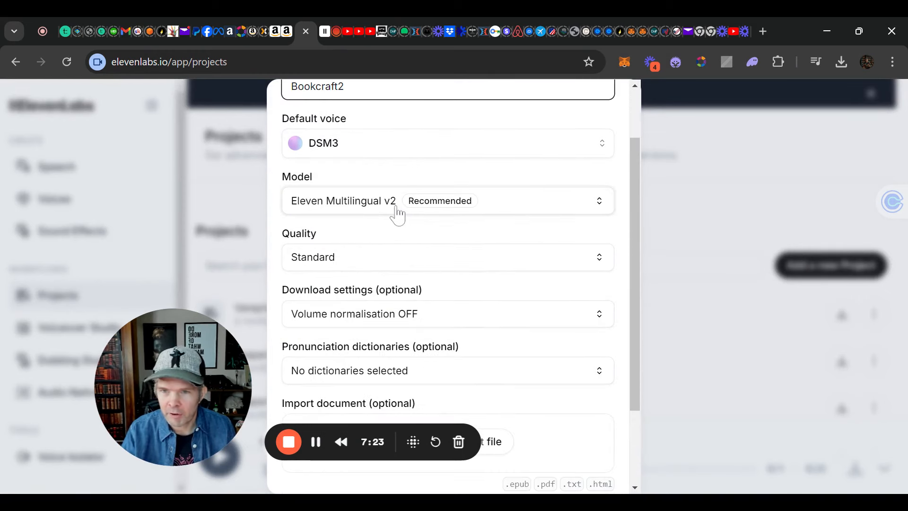
pyautogui.click(389, 265)
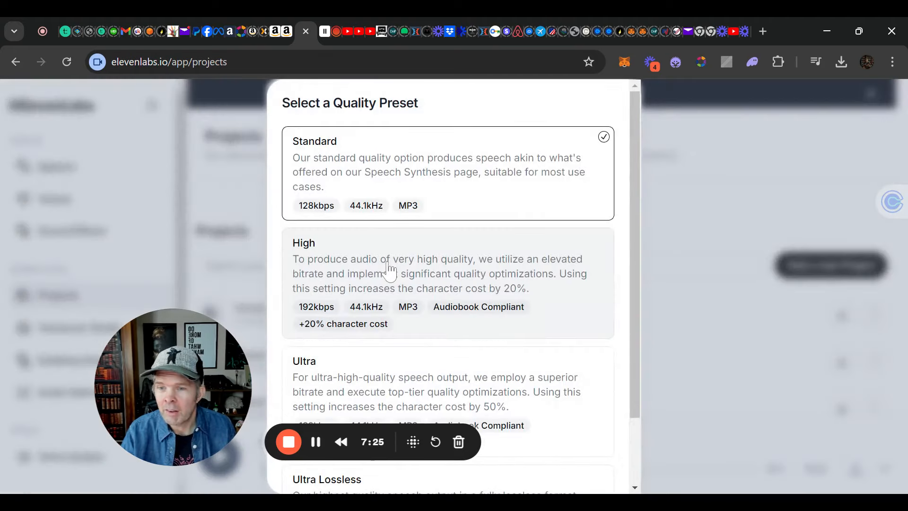
pyautogui.scroll(-2, 384, 286)
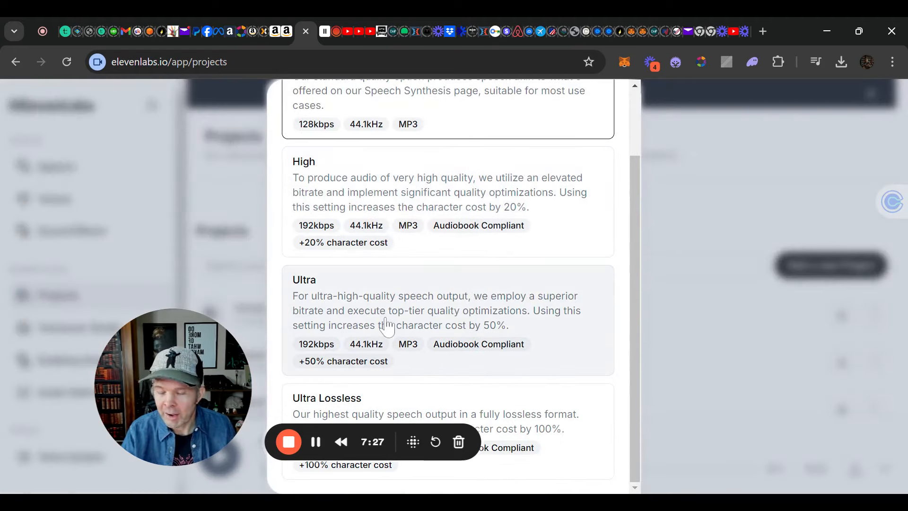
pyautogui.scroll(2, 393, 293)
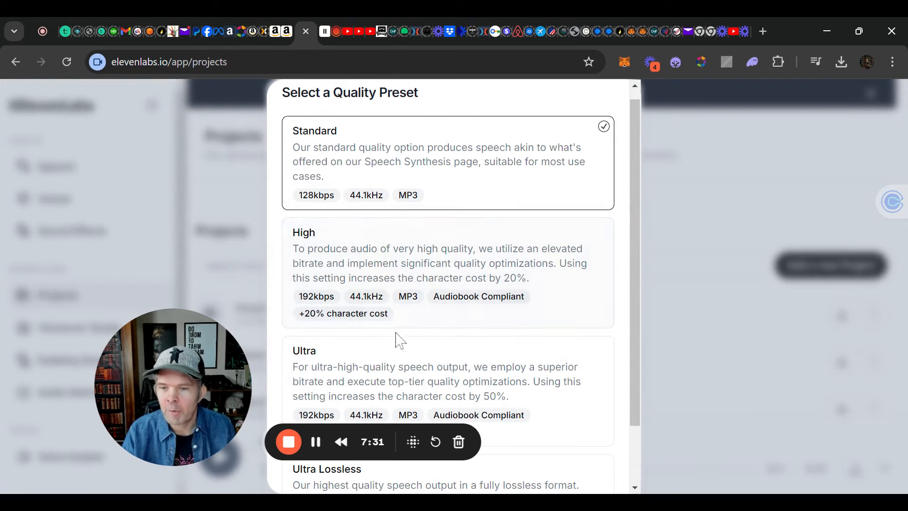
pyautogui.scroll(-2, 400, 338)
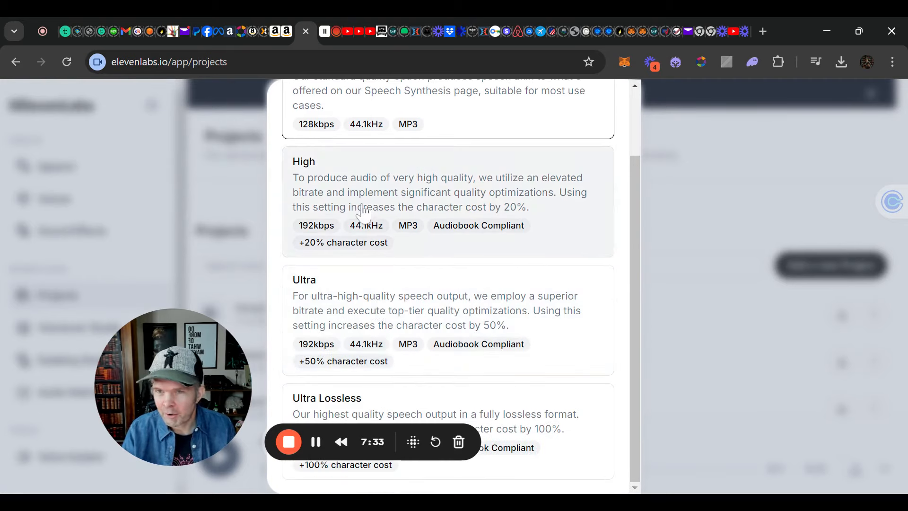
pyautogui.click(362, 214)
pyautogui.click(375, 263)
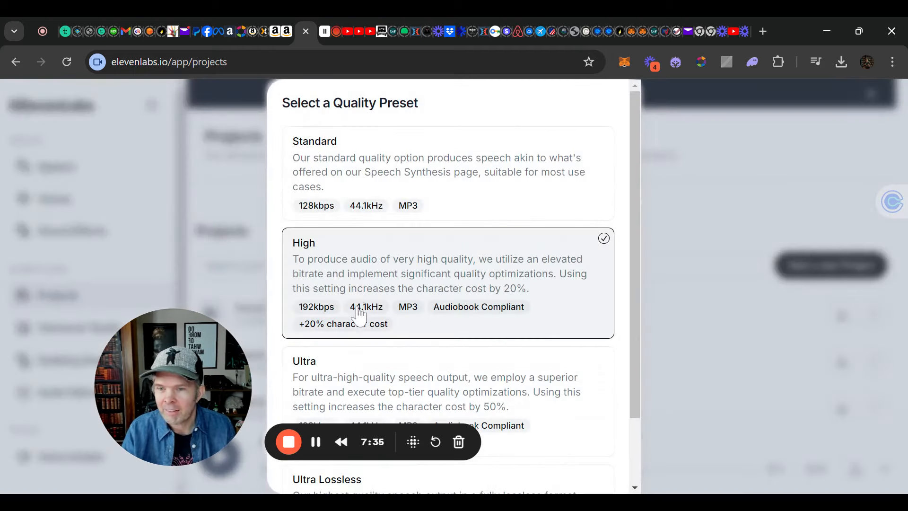
pyautogui.click(360, 383)
pyautogui.scroll(-2, 326, 331)
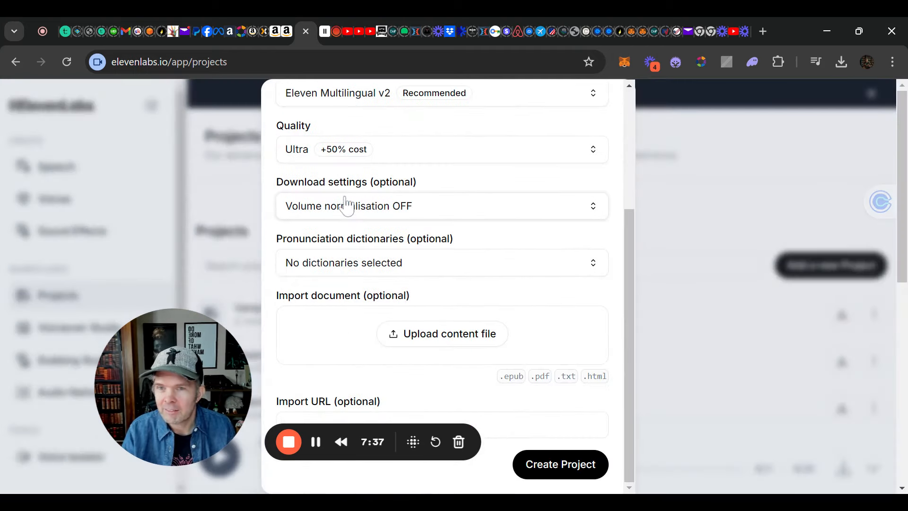
pyautogui.click(315, 441)
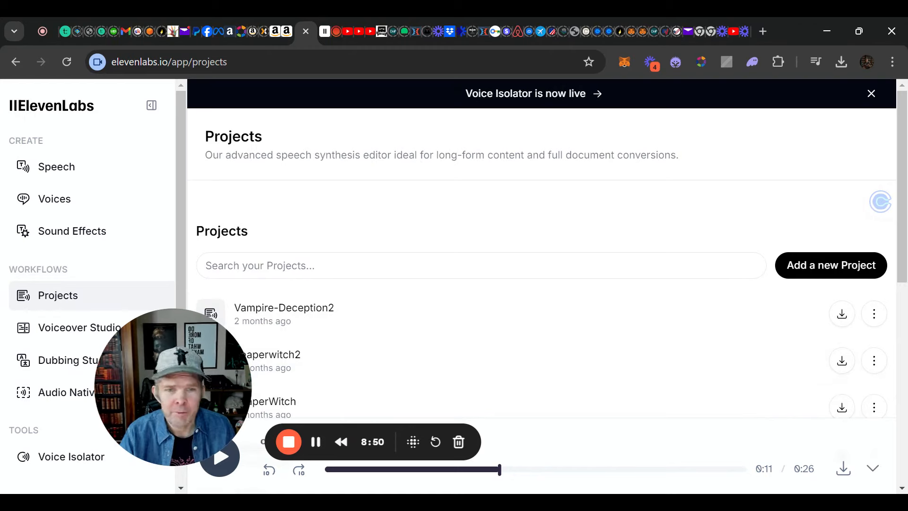
# - Start another new project and name it bookcraft4
pyautogui.click(813, 273)
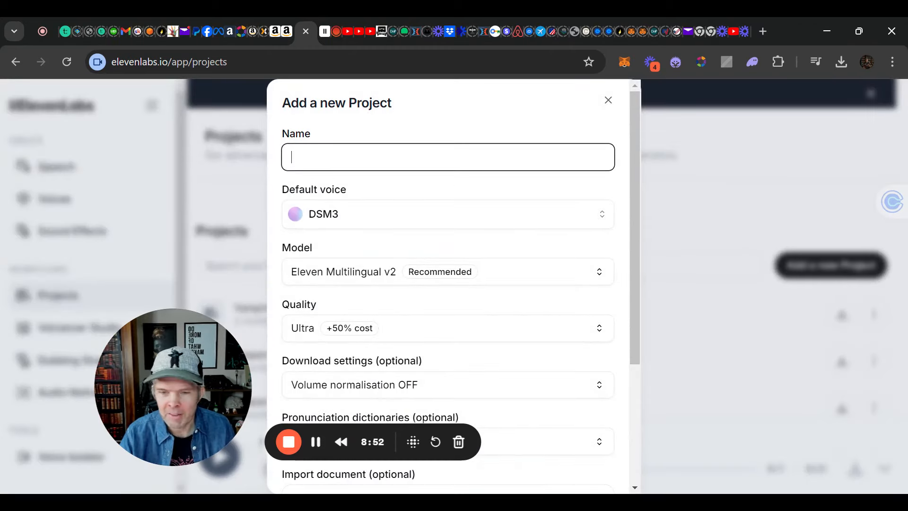
pyautogui.write('book')
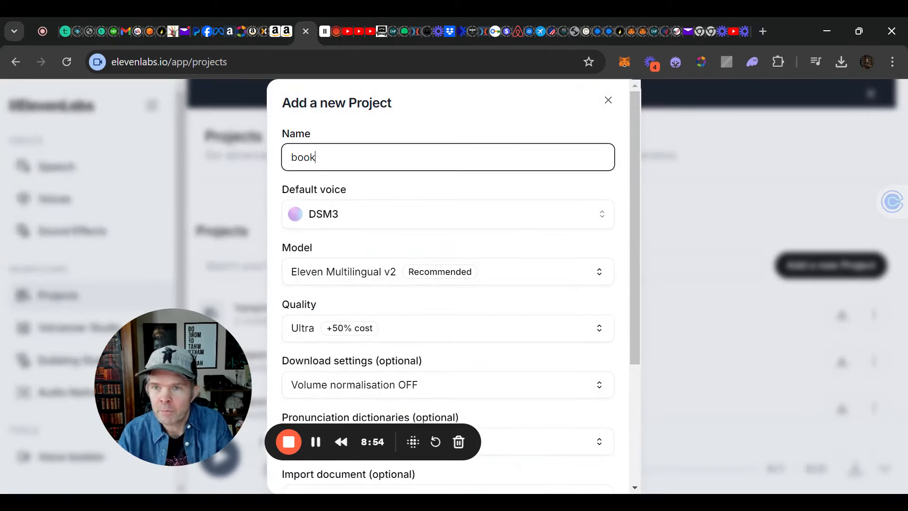
pyautogui.write('craft3')
pyautogui.press('BackSpace')
pyautogui.write('4')
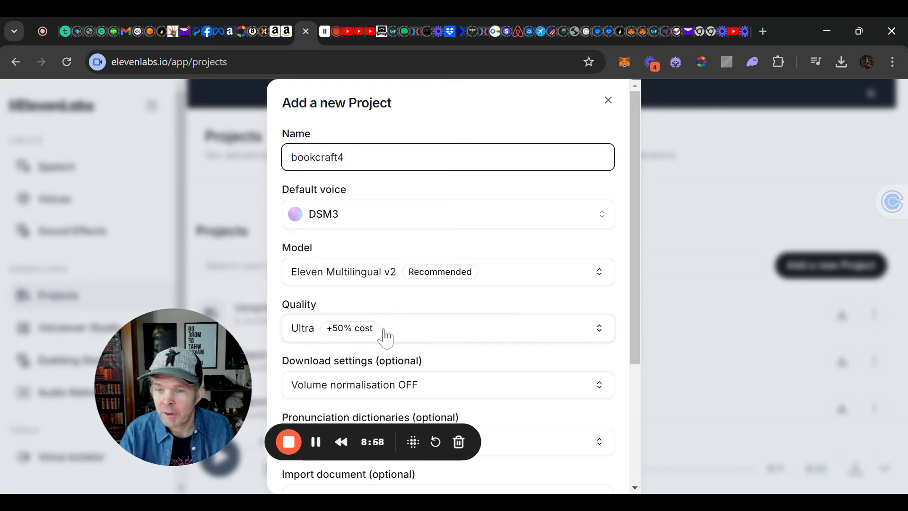
# - Turn on volume normalisation to meet audiobook standards in the new project's download settings
pyautogui.scroll(-3, 407, 331)
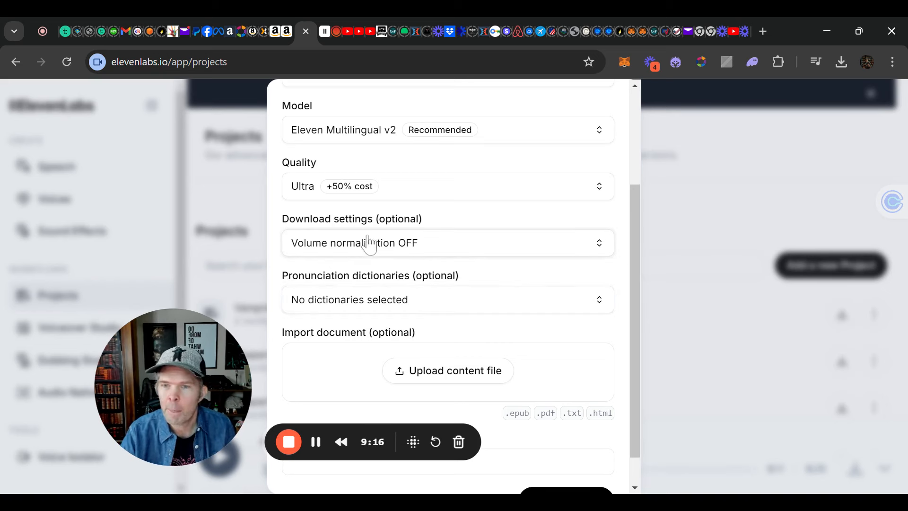
pyautogui.click(370, 249)
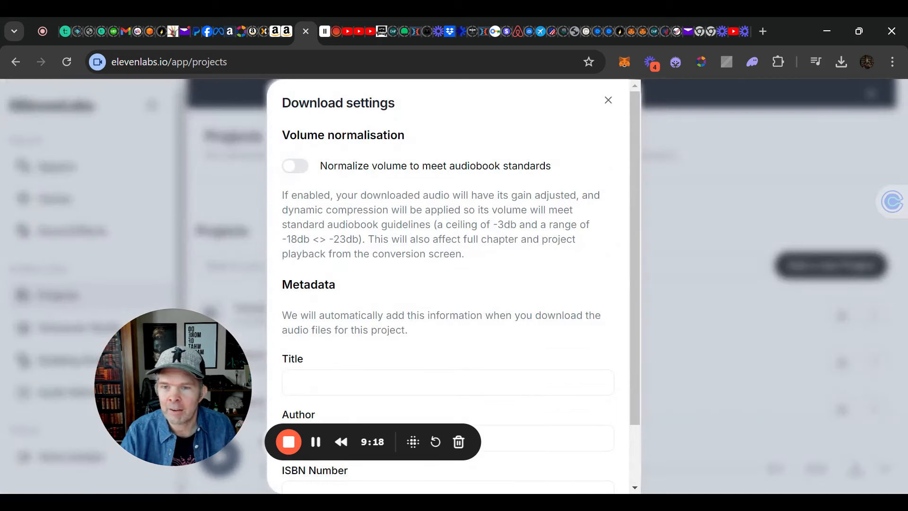
pyautogui.click(299, 171)
# - Enter BookCraft as the title in the download metadata
pyautogui.scroll(-2, 373, 274)
pyautogui.click(370, 304)
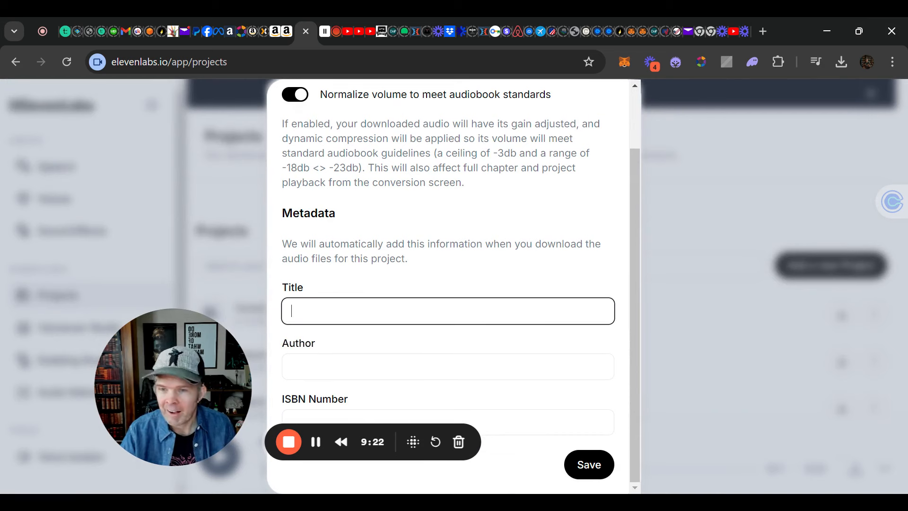
pyautogui.write('BookCXa')
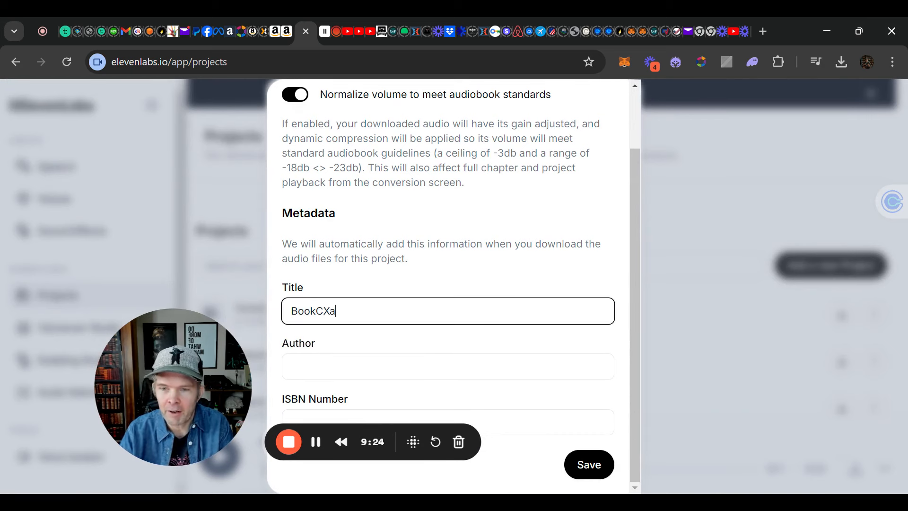
pyautogui.press('BackSpace')
pyautogui.press('BackSpace')
pyautogui.write('raft2')
pyautogui.press('BackSpace')
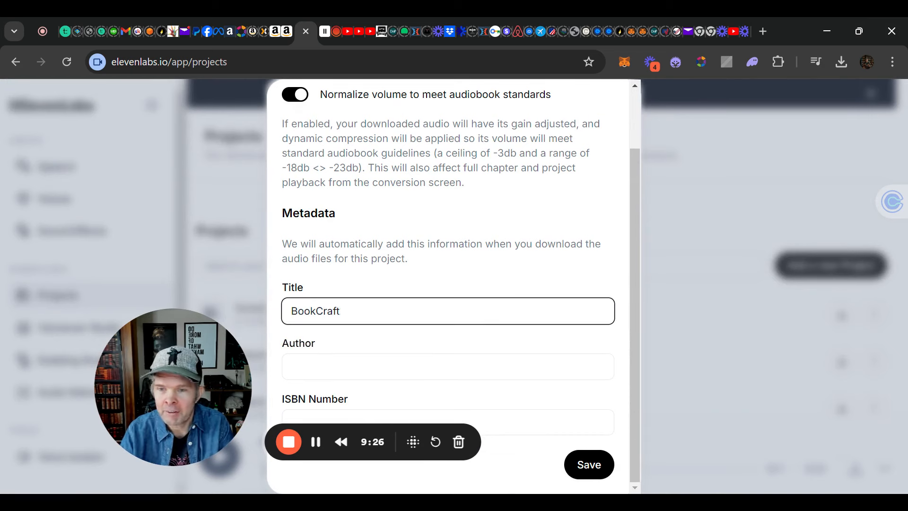
# - Fill in the author's full name in the download metadata
pyautogui.click(375, 359)
pyautogui.write('D')
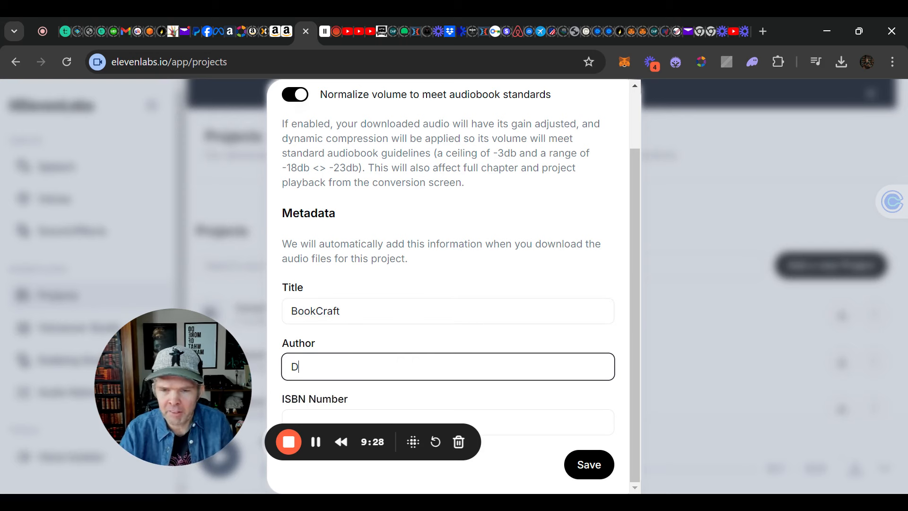
pyautogui.write('eerek')
pyautogui.press('BackSpace')
pyautogui.press('BackSpace')
pyautogui.press('BackSpace')
pyautogui.press('BackSpace')
pyautogui.write('r')
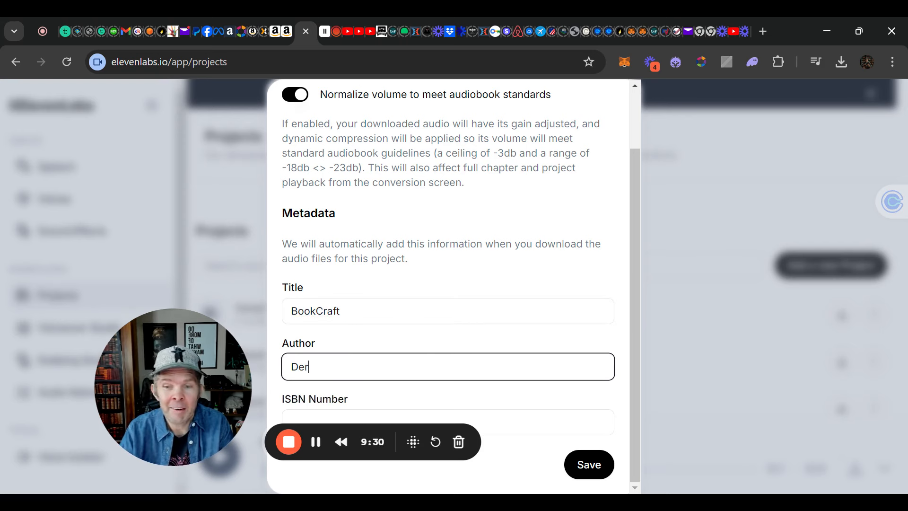
pyautogui.write('ek Murphy')
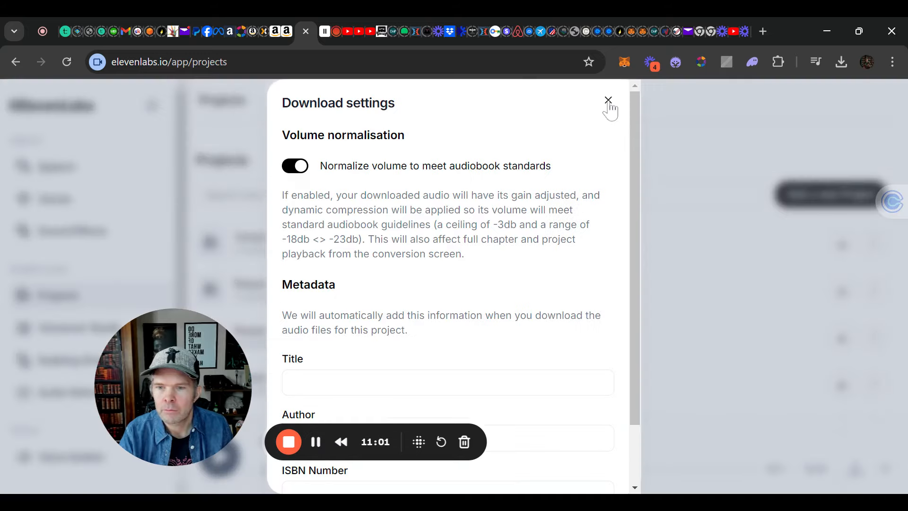
# - Close the download settings and return to the new project's form to reach the document import option
pyautogui.click(608, 108)
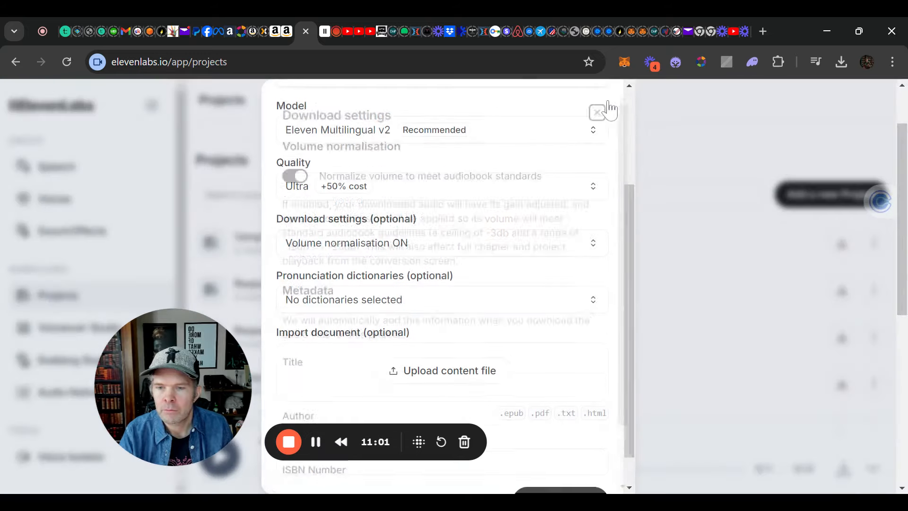
pyautogui.scroll(-1, 454, 250)
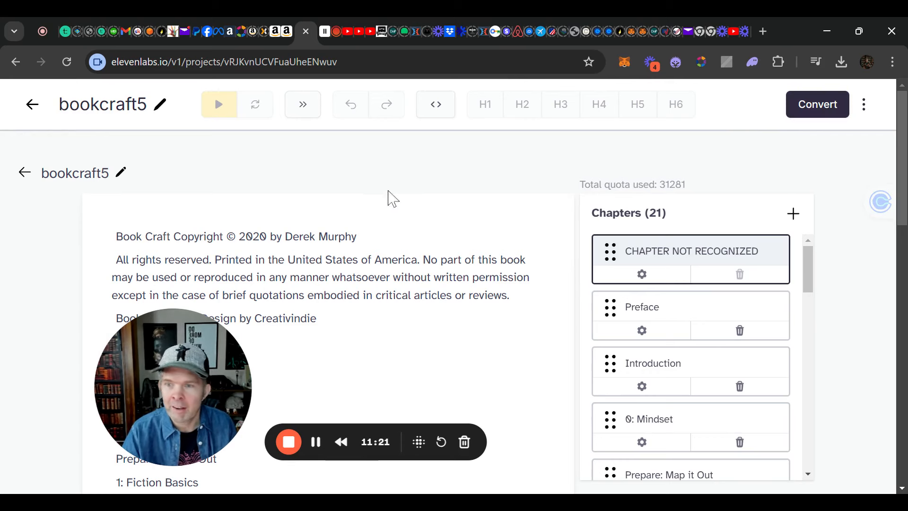
# - Examine the imported copyright text, contents list and opening text in the bookcraft5 project's unrecognised first chapter
pyautogui.scroll(-2, 321, 279)
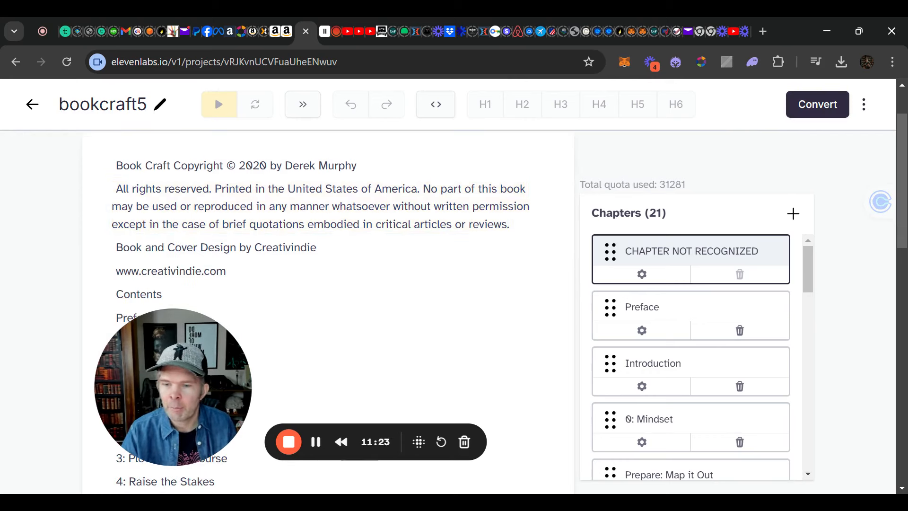
pyautogui.scroll(2, 304, 216)
pyautogui.scroll(-8, 322, 284)
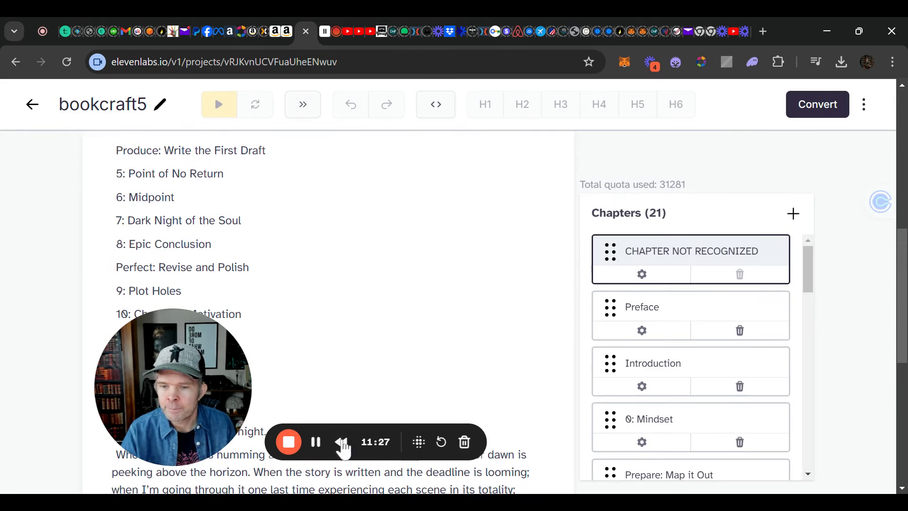
pyautogui.scroll(2, 189, 236)
pyautogui.scroll(4, 189, 236)
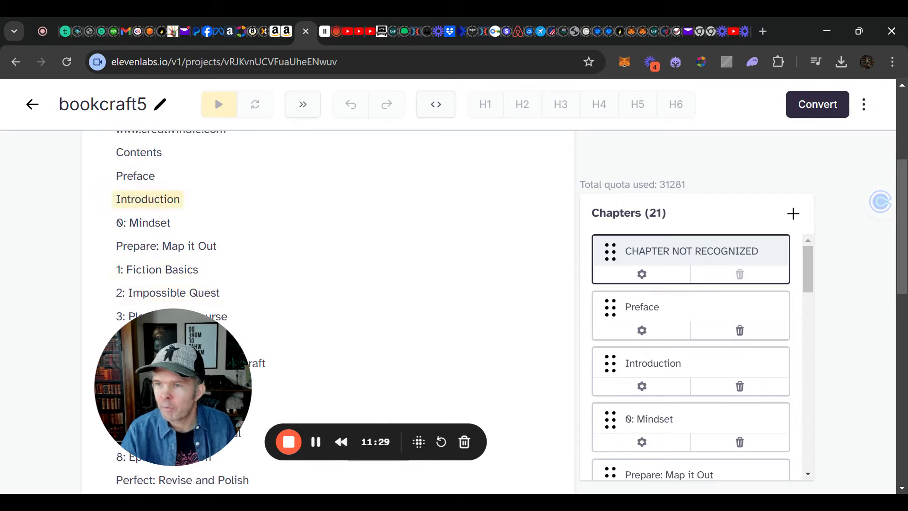
pyautogui.scroll(-8, 189, 236)
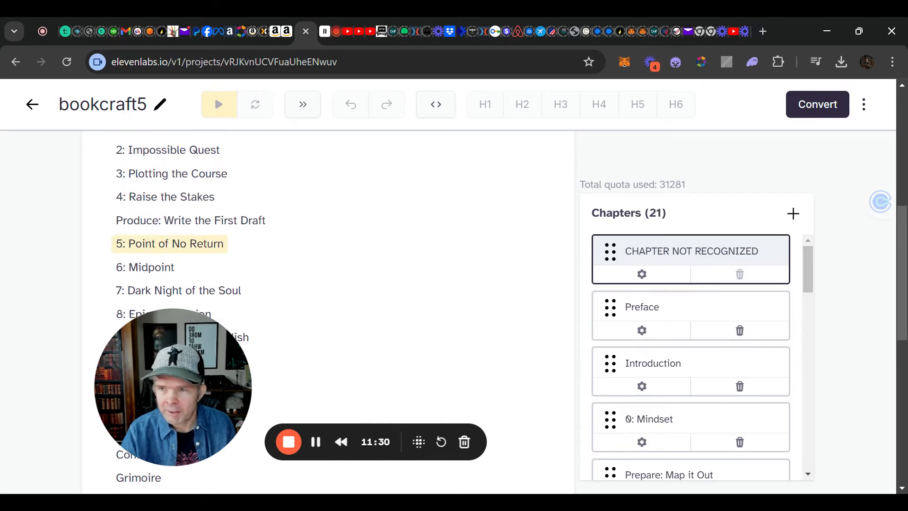
pyautogui.click(315, 441)
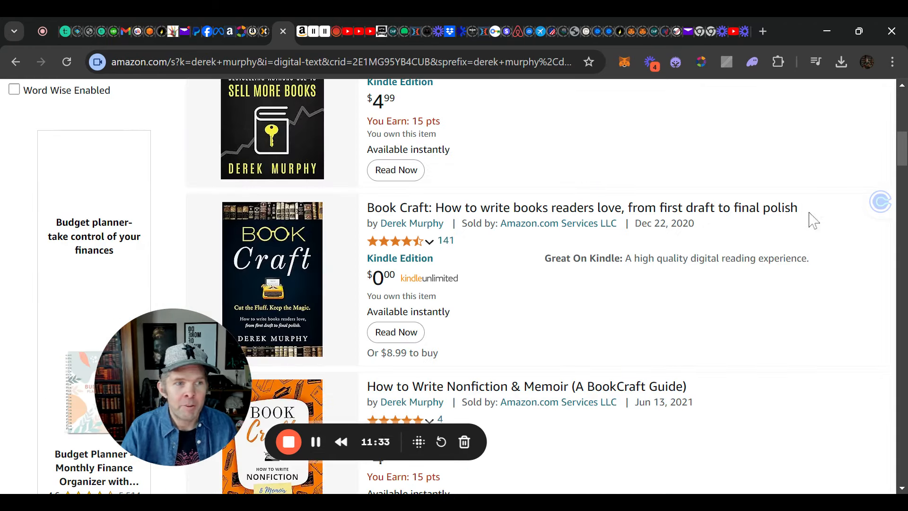
# - Switch to the Amazon search results and select the Book Craft subtitle, "How to write books readers love, from first draft to final polish"
pyautogui.moveTo(799, 208); pyautogui.dragTo(436, 208)
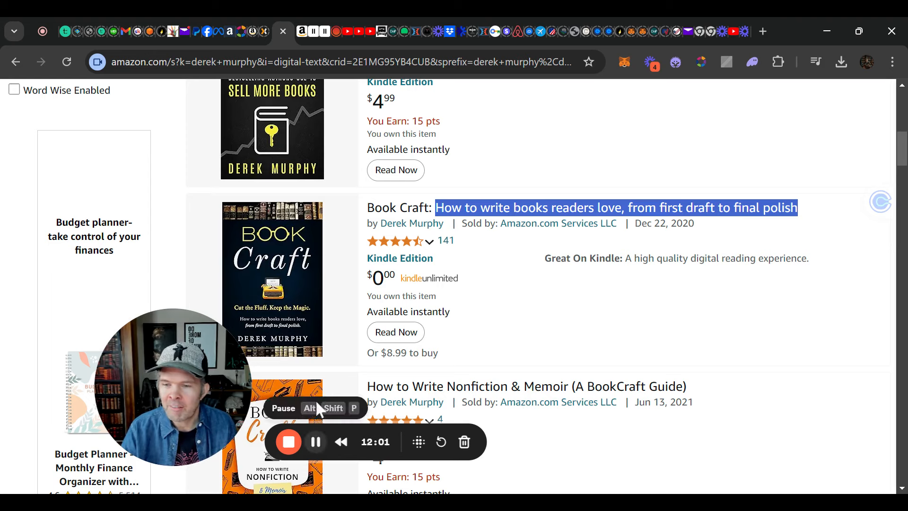
pyautogui.scroll(1, 316, 368)
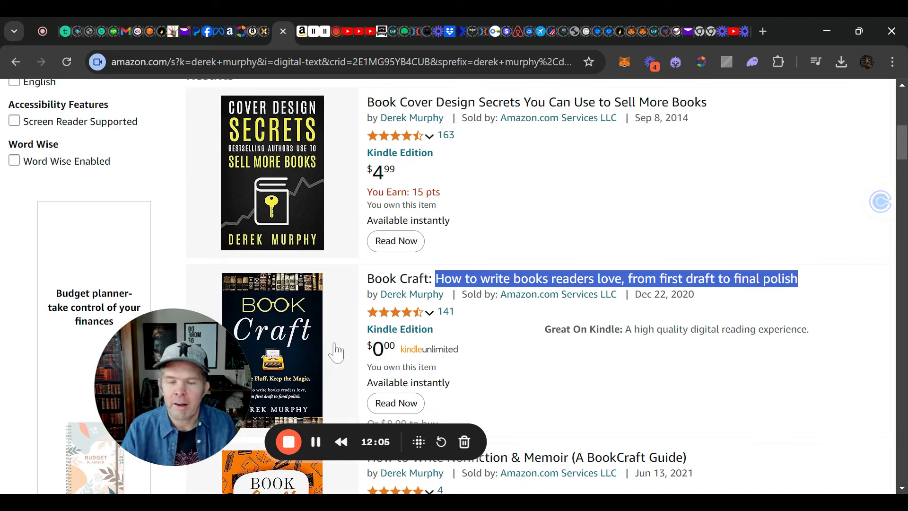
pyautogui.scroll(3, 337, 354)
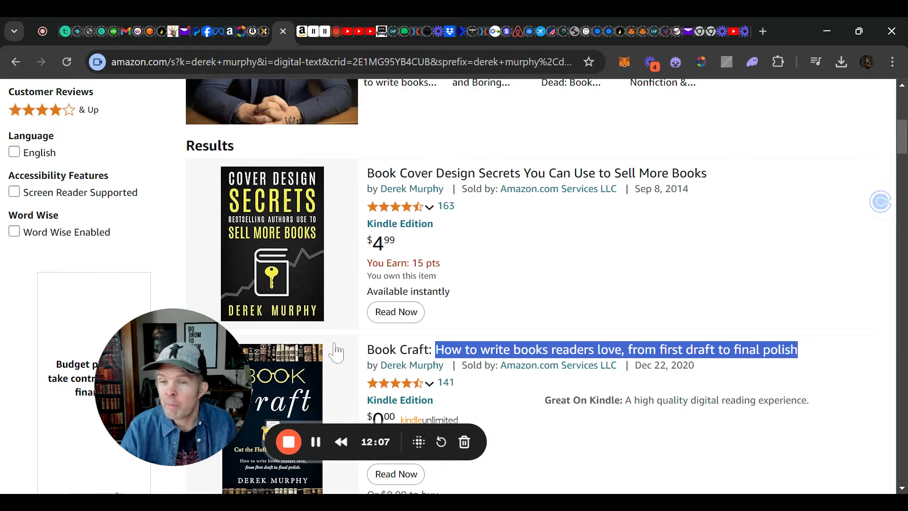
pyautogui.scroll(-2, 338, 355)
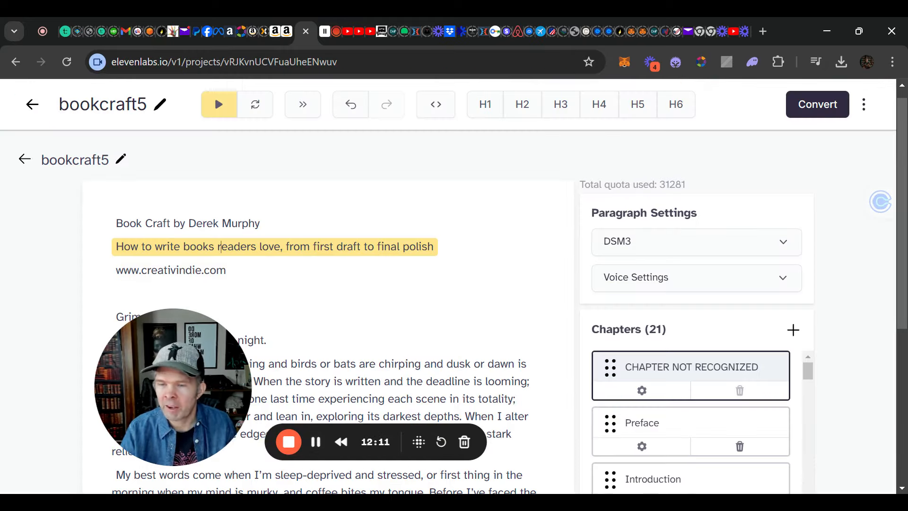
# - In the bookcraft5 project in ElevenLabs, end the subtitle line of the front matter with a full stop
pyautogui.moveTo(434, 246); pyautogui.dragTo(116, 247)
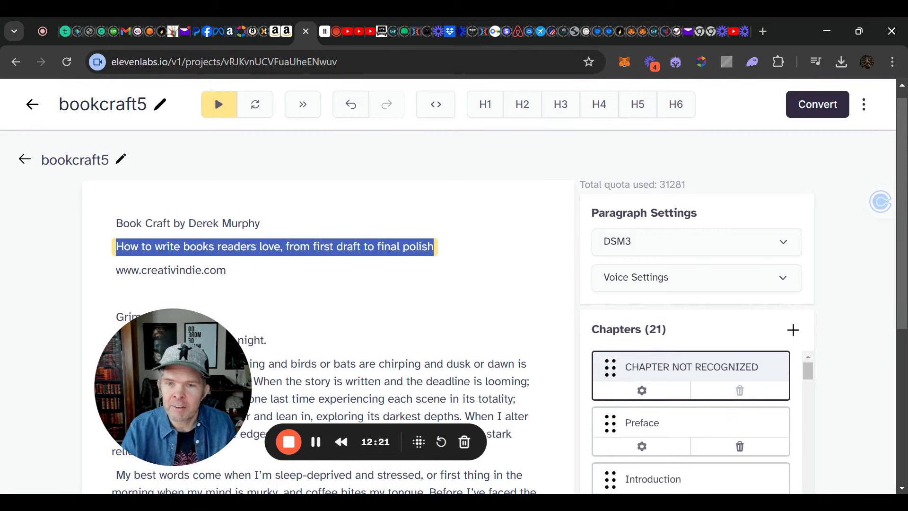
pyautogui.click(433, 246)
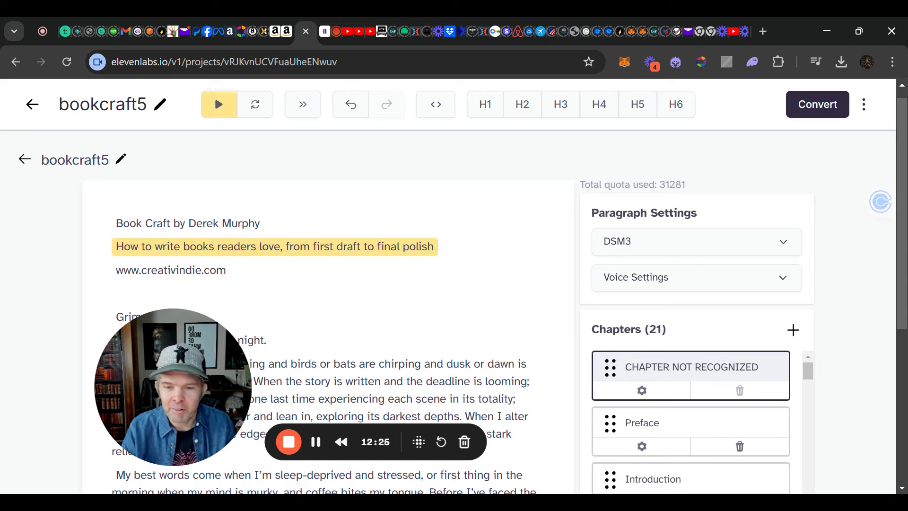
pyautogui.click(315, 441)
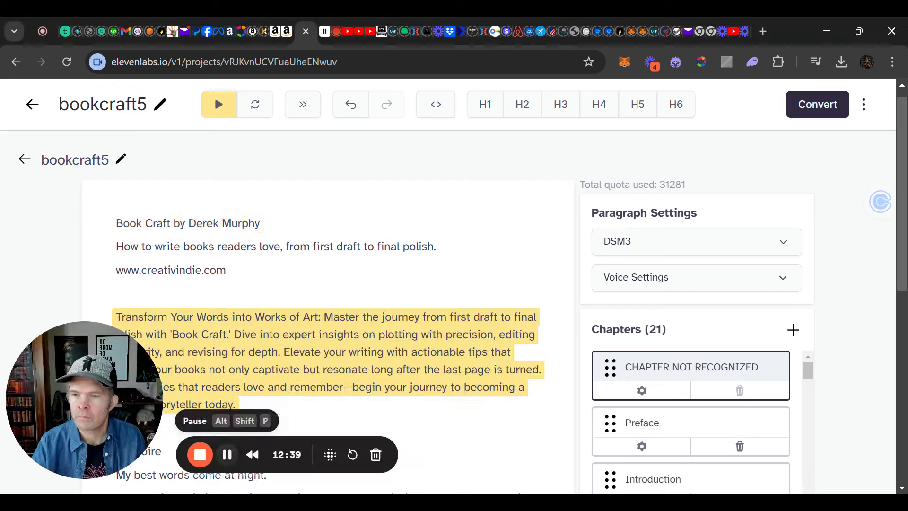
# - Review the first chapter's text from the book description through the end of the Grimoire passage
pyautogui.scroll(-2, 327, 326)
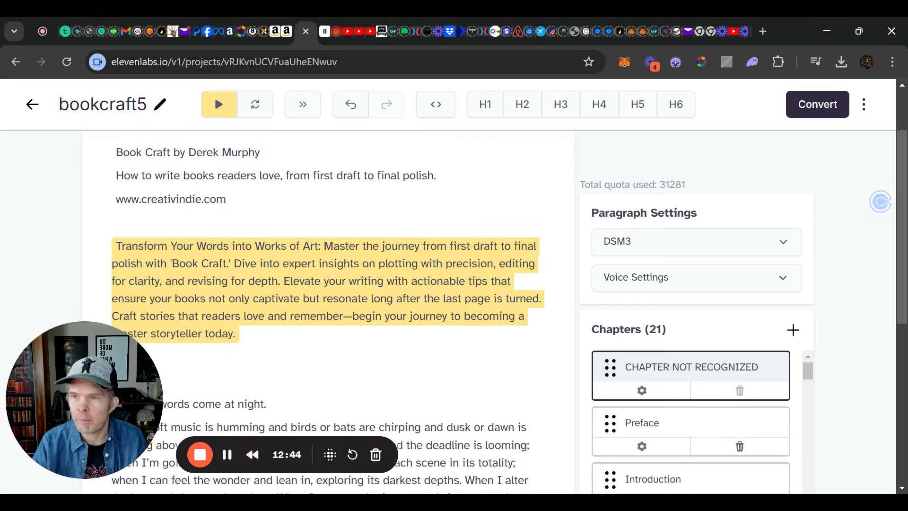
pyautogui.scroll(2, 328, 312)
pyautogui.scroll(-2, 328, 312)
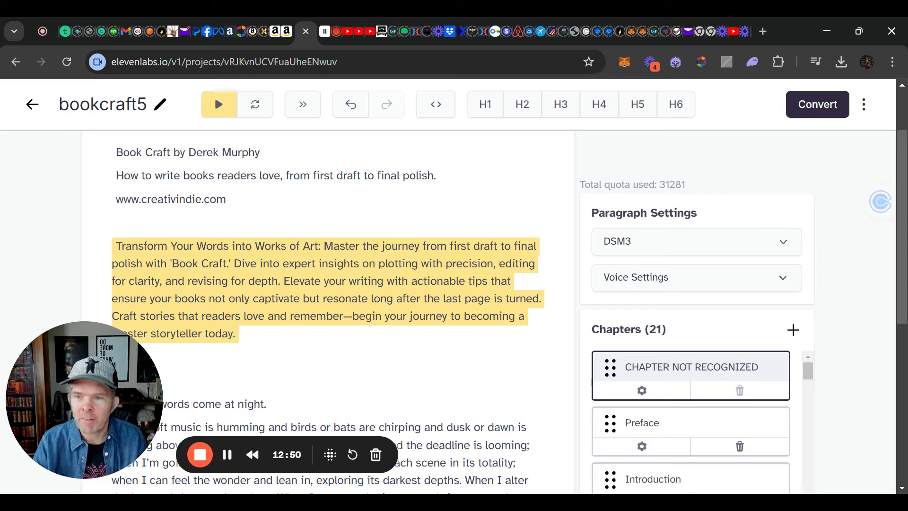
pyautogui.scroll(-5, 327, 284)
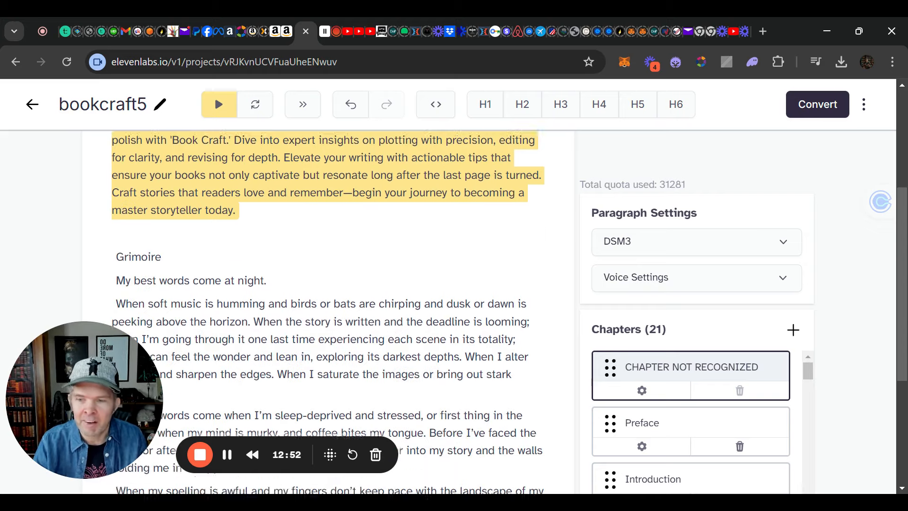
pyautogui.scroll(-3, 327, 291)
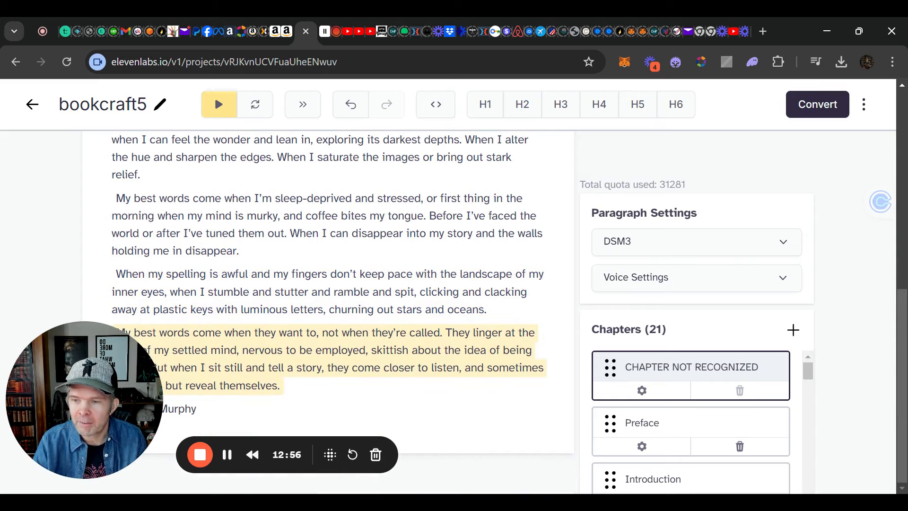
pyautogui.click(228, 460)
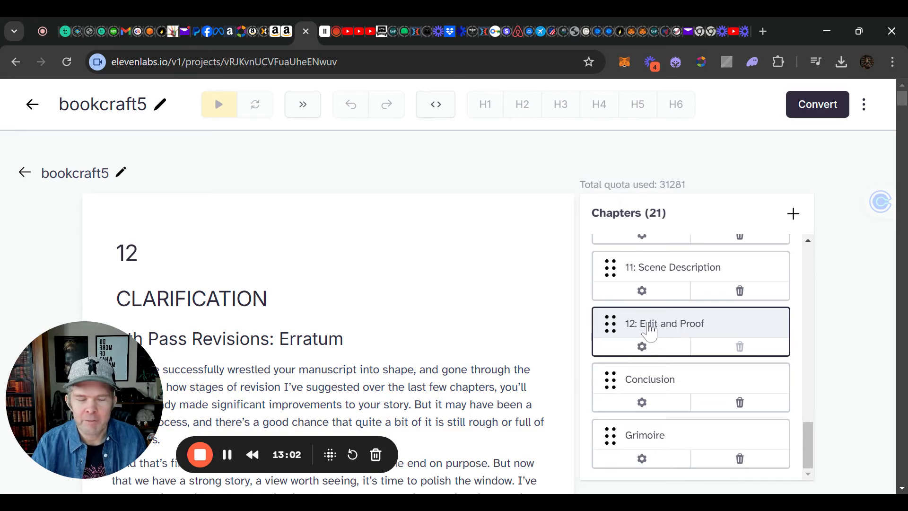
# - Insert the word "Chapter" before the number in the opening heading of the 12: Edit and Proof chapter
pyautogui.click(138, 253)
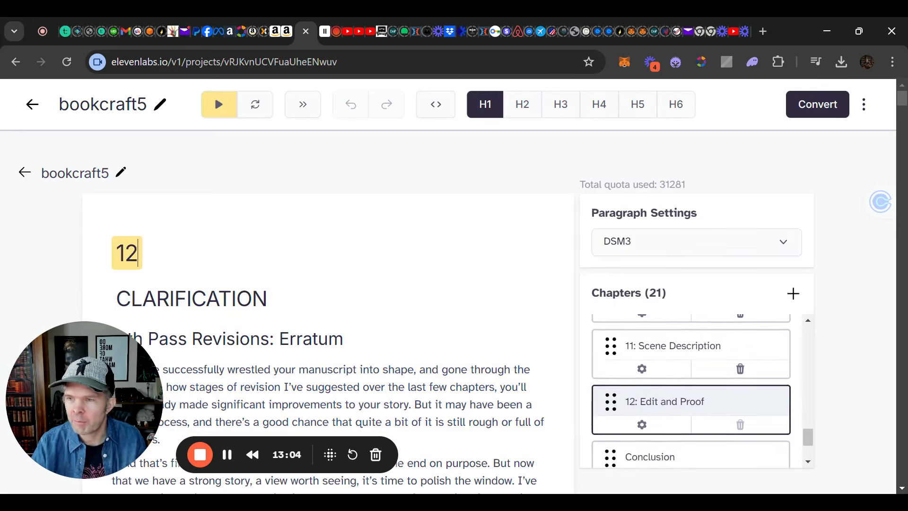
pyautogui.hotkey('shift', 'Left')
pyautogui.hotkey('shift', 'Left')
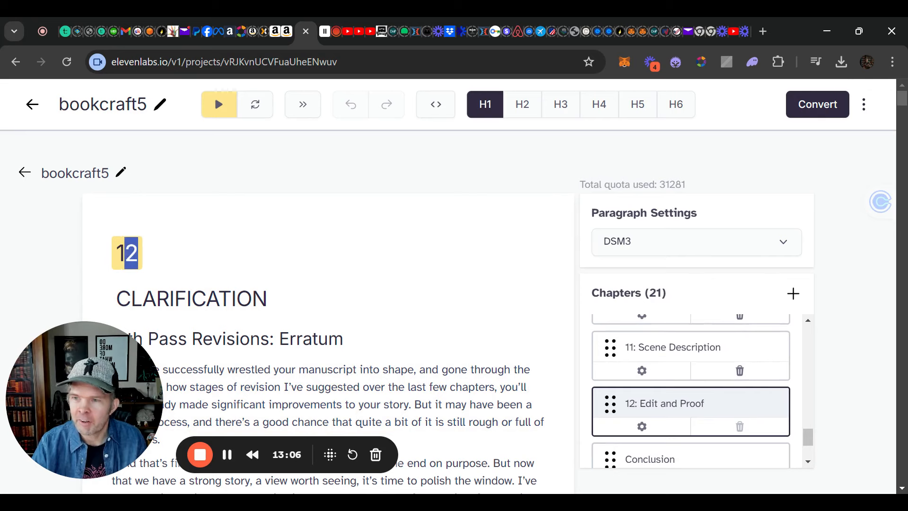
pyautogui.press('Right')
pyautogui.press('Left')
pyautogui.press('Left')
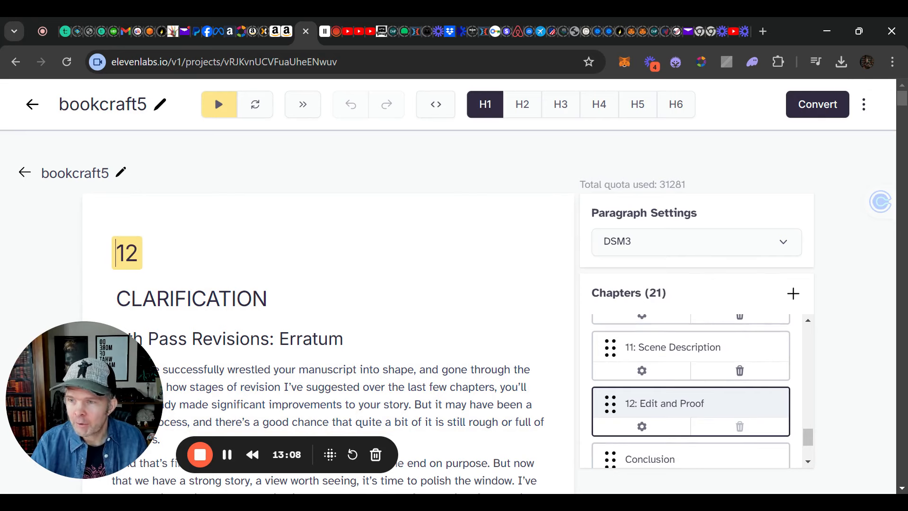
pyautogui.scroll(-1, 329, 331)
pyautogui.write('Chaptewr')
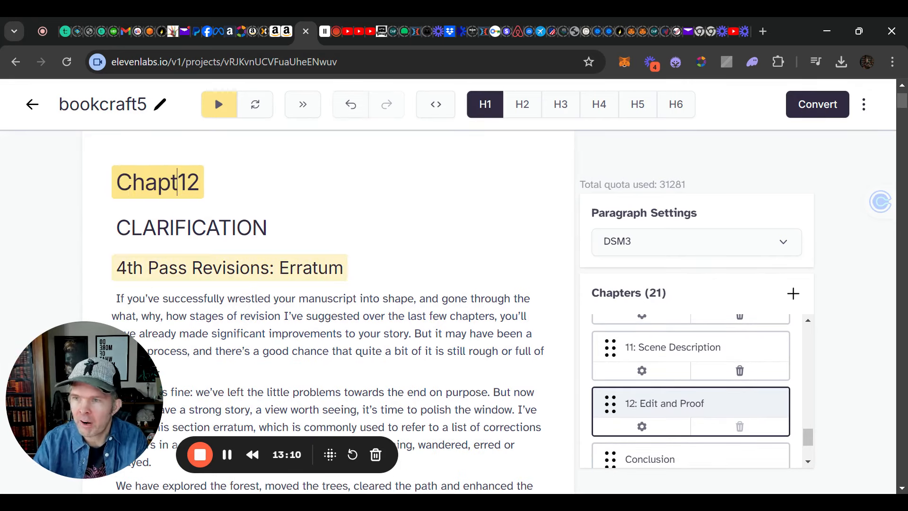
pyautogui.press('BackSpace')
pyautogui.press('BackSpace')
pyautogui.write('er')
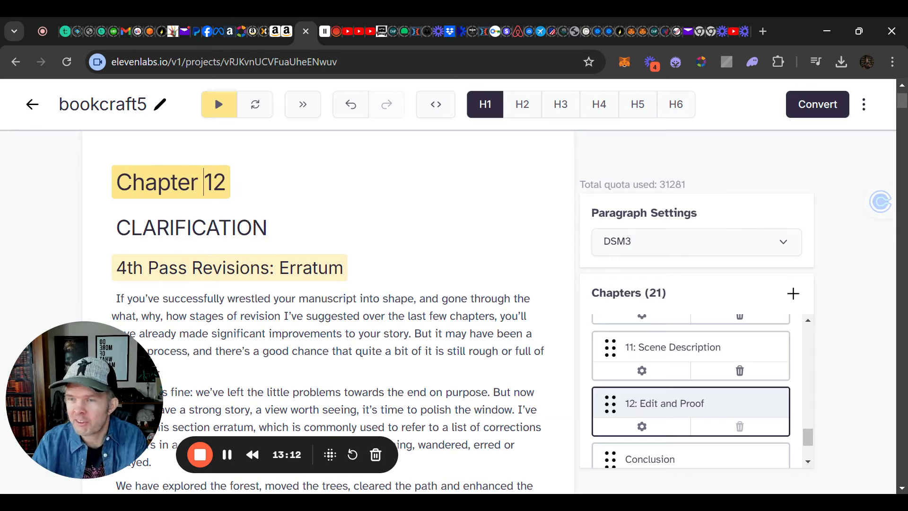
# - Remove the added word "Chapter" so the heading reads only 12
pyautogui.press('BackSpace')
pyautogui.press('BackSpace')
pyautogui.press('BackSpace')
pyautogui.press('BackSpace')
pyautogui.press('BackSpace')
pyautogui.press('BackSpace')
pyautogui.press('BackSpace')
pyautogui.press('BackSpace')
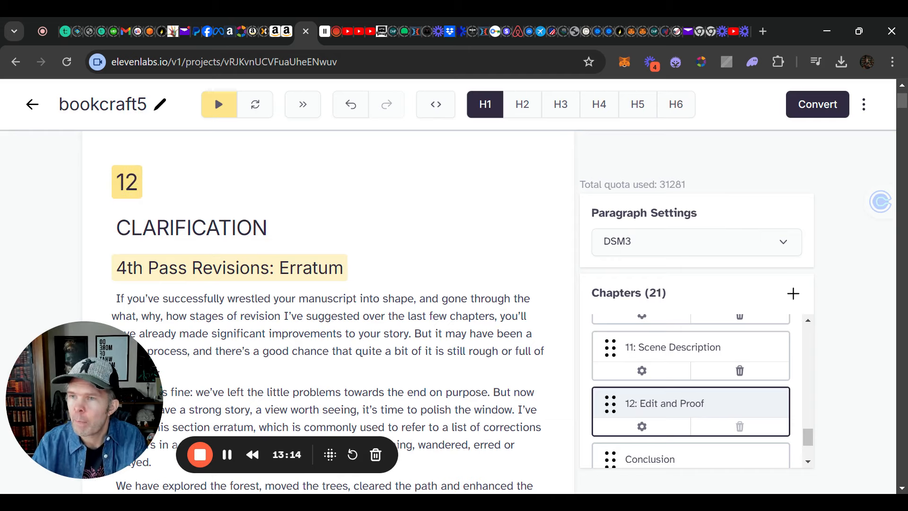
pyautogui.click(227, 454)
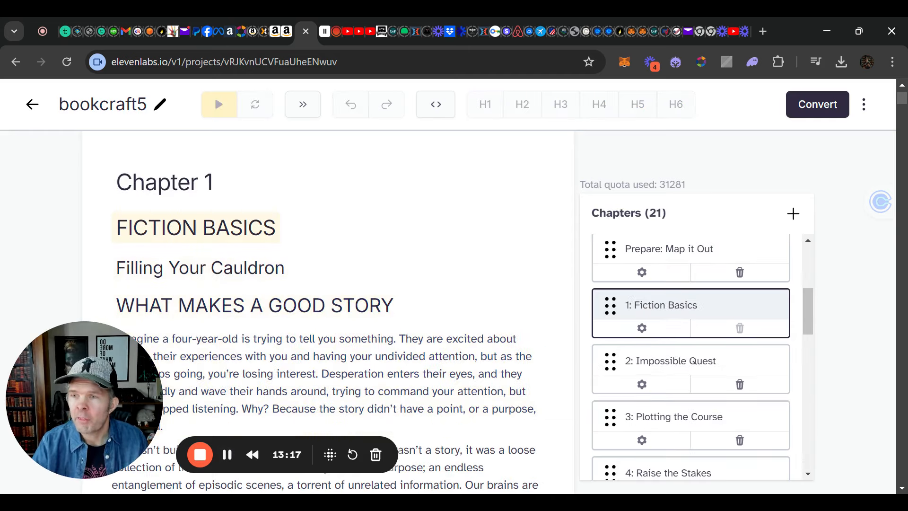
# - Add a question mark to the end of the WHAT MAKES A GOOD STORY heading in the 1: Fiction Basics chapter
pyautogui.moveTo(205, 182); pyautogui.dragTo(116, 182)
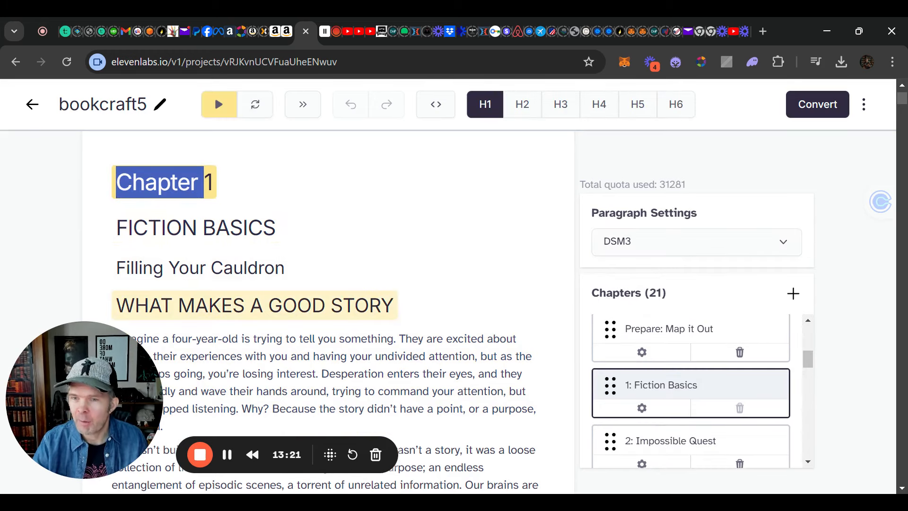
pyautogui.moveTo(393, 305); pyautogui.dragTo(116, 228)
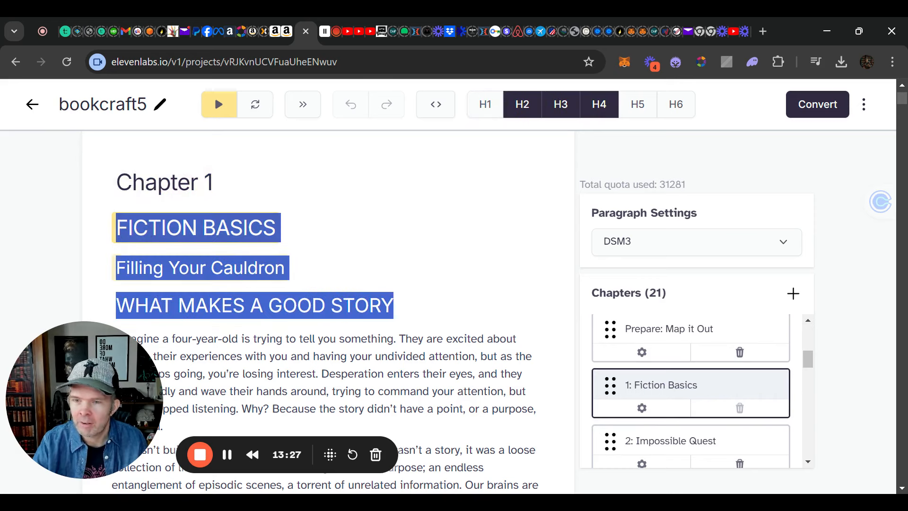
pyautogui.press('Right')
pyautogui.write('?')
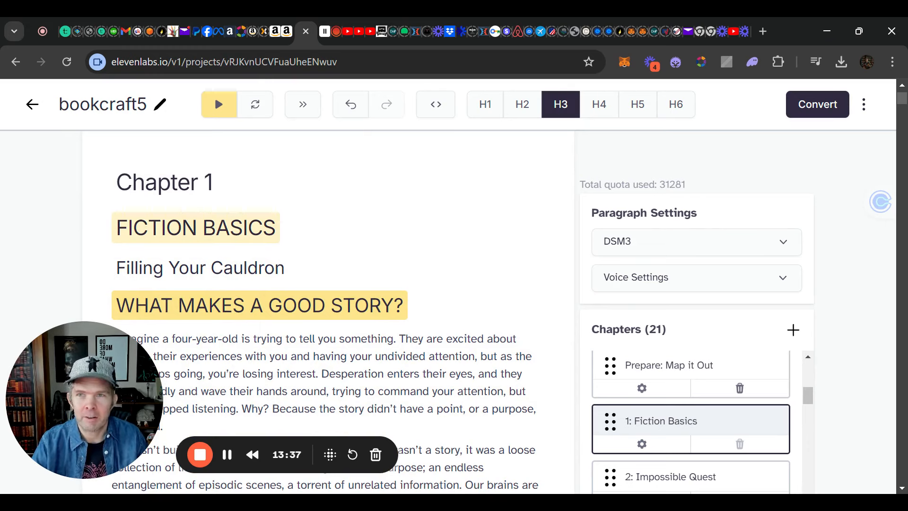
# - Read through the opening paragraphs of the 1: Fiction Basics chapter to check the text for narration
pyautogui.scroll(-1, 325, 307)
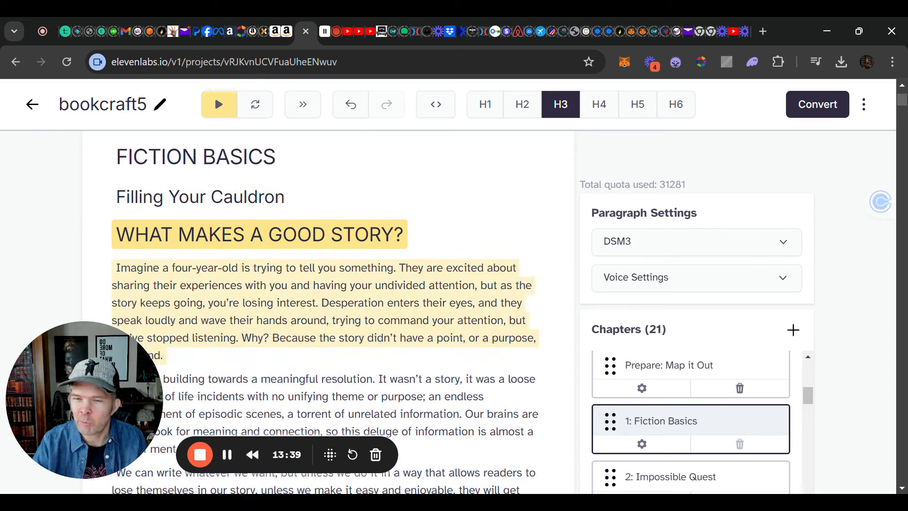
pyautogui.scroll(-2, 324, 308)
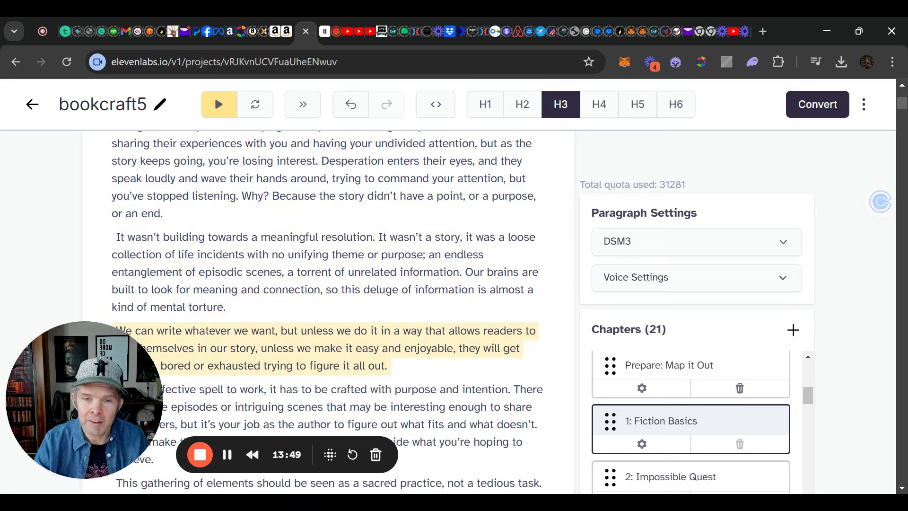
pyautogui.scroll(1, 326, 307)
pyautogui.scroll(-1, 326, 307)
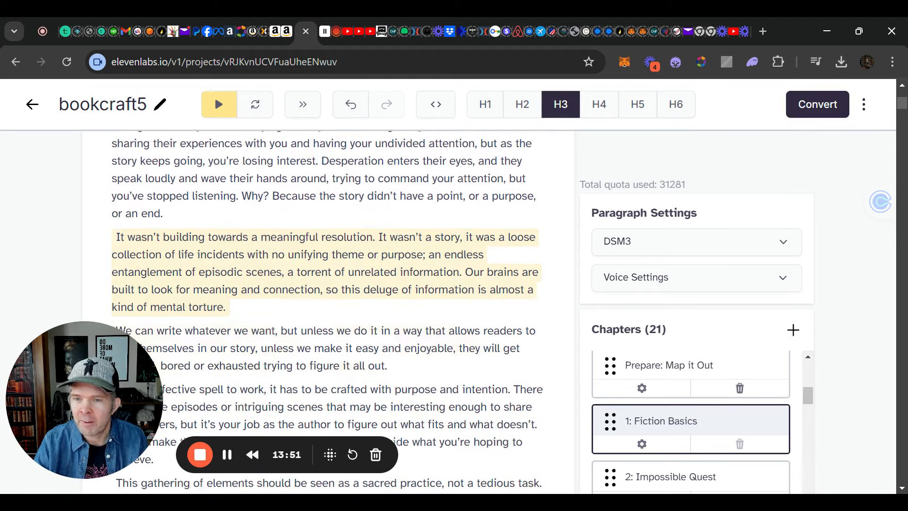
pyautogui.scroll(-2, 326, 284)
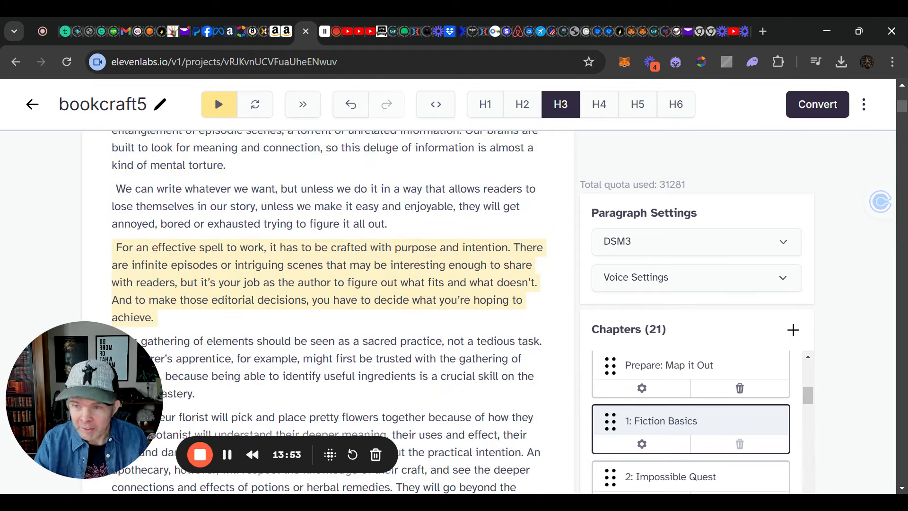
pyautogui.moveTo(288, 265); pyautogui.dragTo(323, 264)
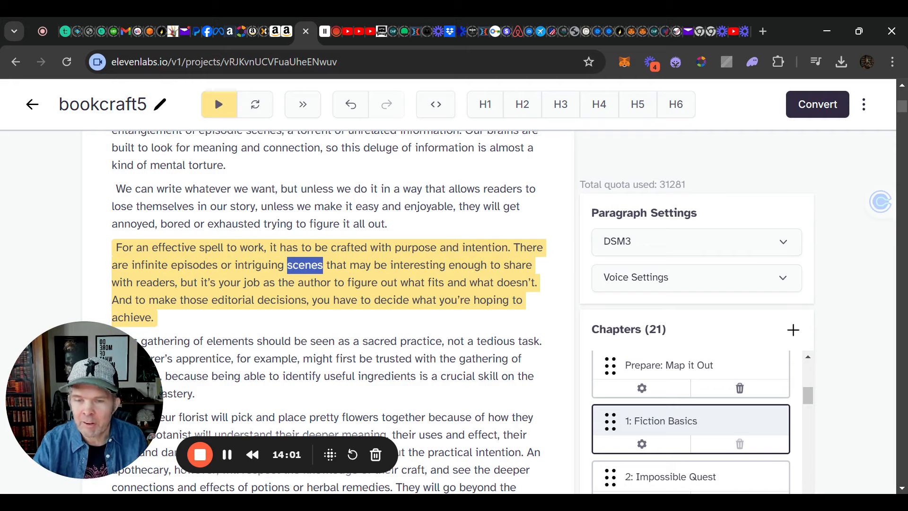
pyautogui.scroll(-7, 328, 312)
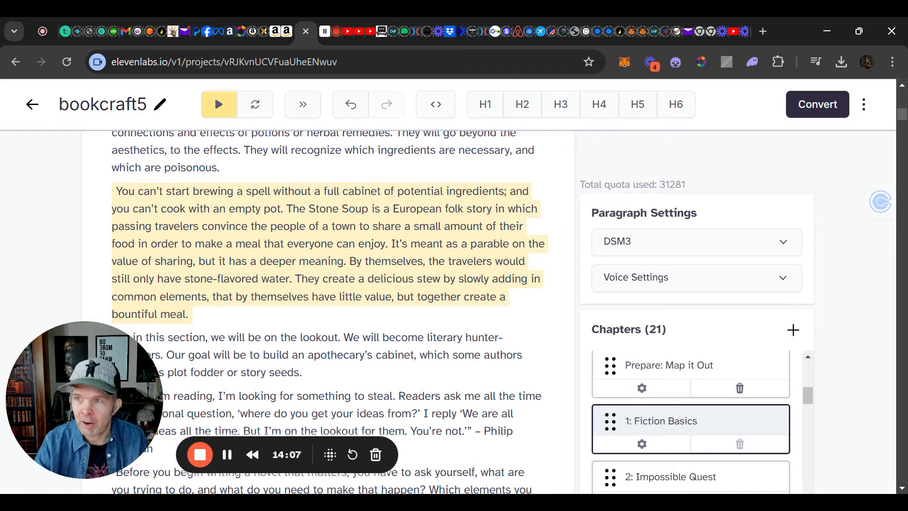
pyautogui.scroll(10, 293, 305)
pyautogui.scroll(-1, 293, 305)
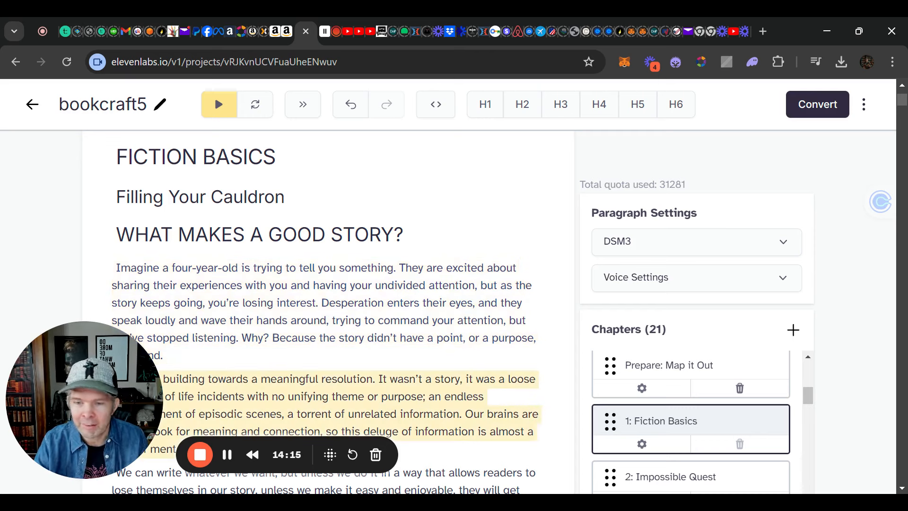
pyautogui.click(227, 455)
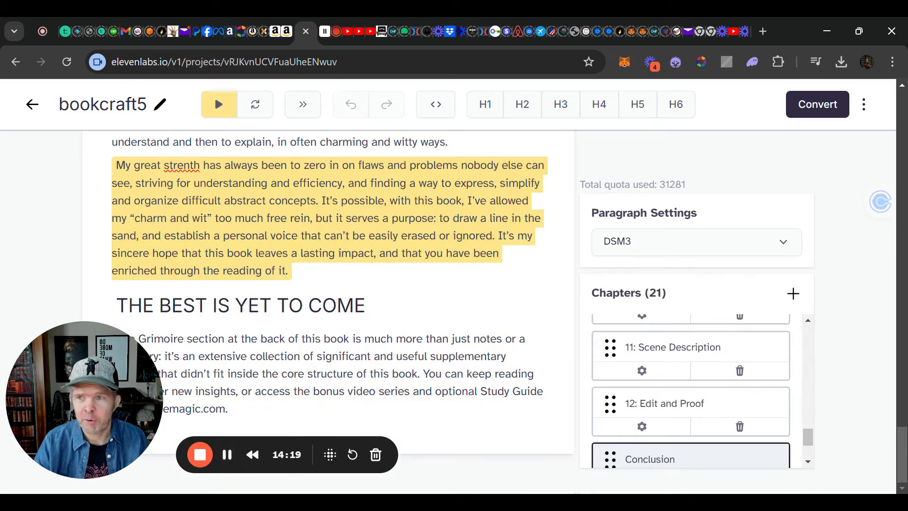
# - Correct the misspelled word "strenth" to "strength" in the Conclusion chapter's paragraph beginning "My great"
pyautogui.moveTo(135, 165); pyautogui.dragTo(164, 165)
pyautogui.click(203, 165)
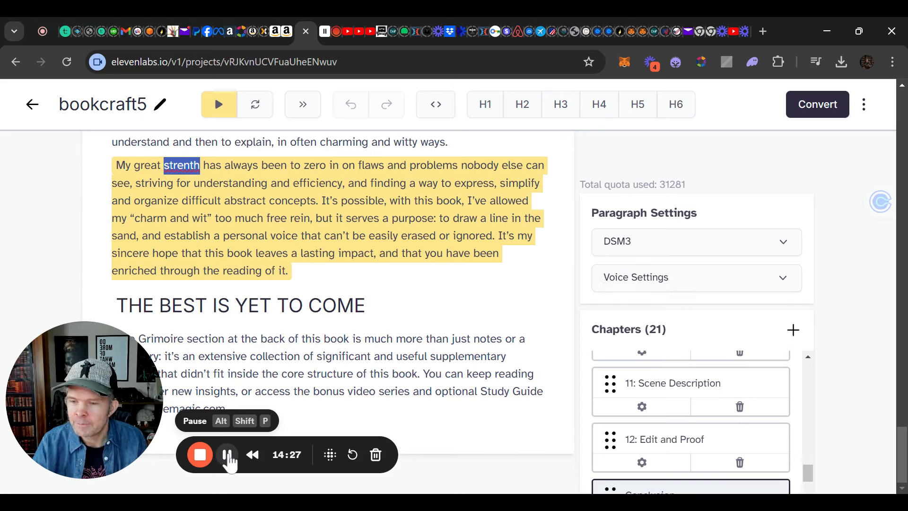
pyautogui.write('strength')
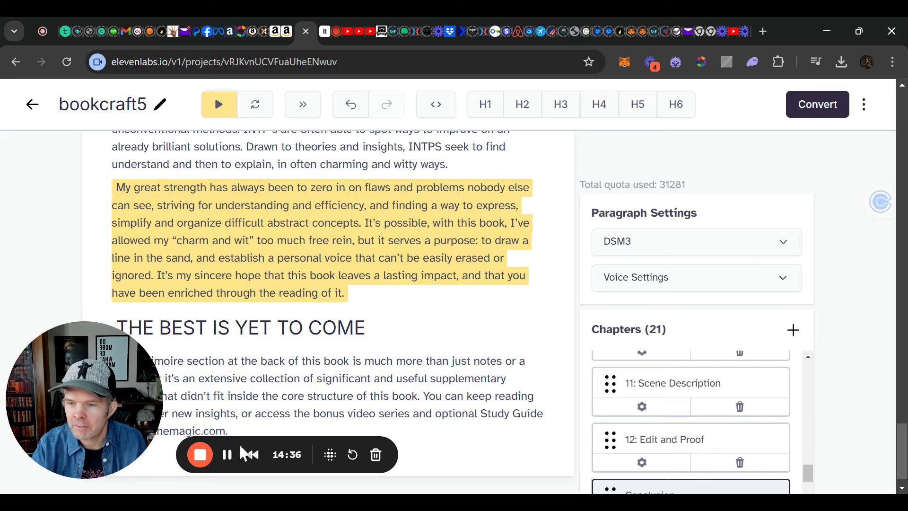
# - End the "Update!" paragraph above THE BEST IS YET TO COME in the Conclusion chapter with a period after Creativindie.com
pyautogui.click(227, 454)
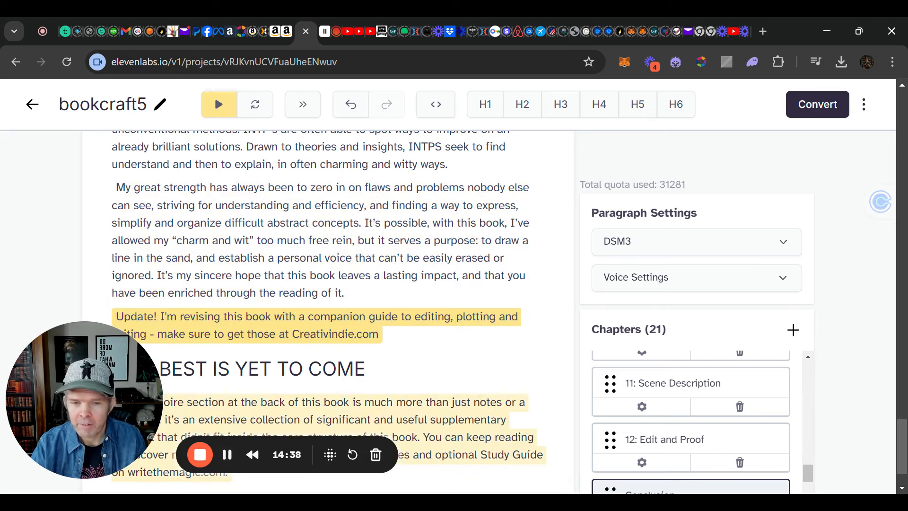
pyautogui.click(477, 455)
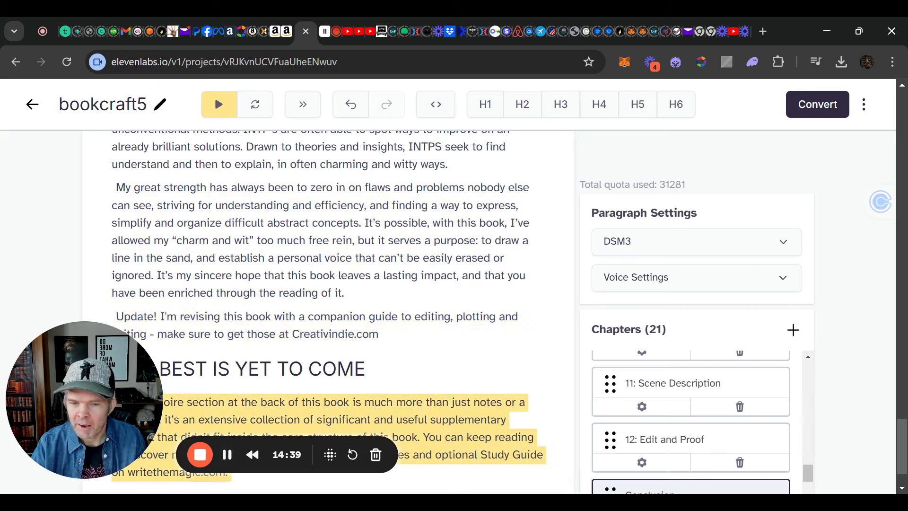
pyautogui.click(378, 334)
pyautogui.write('.')
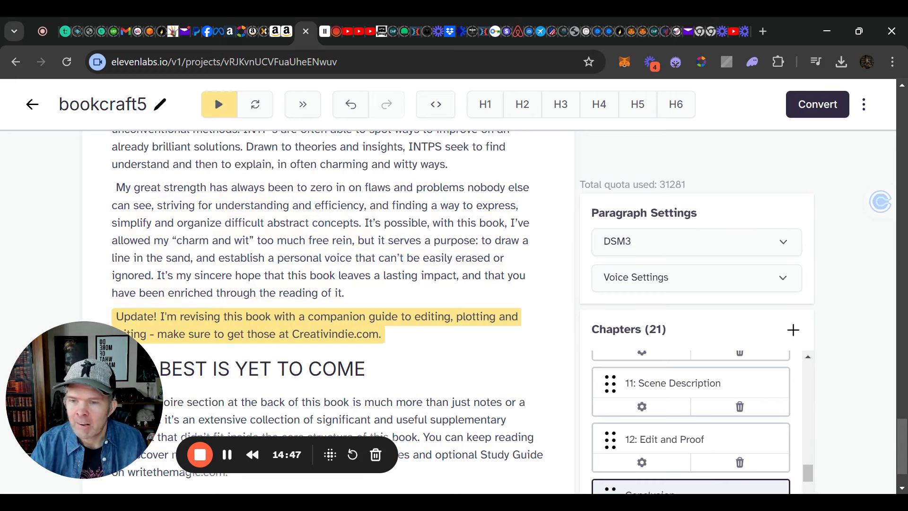
pyautogui.write('www.')
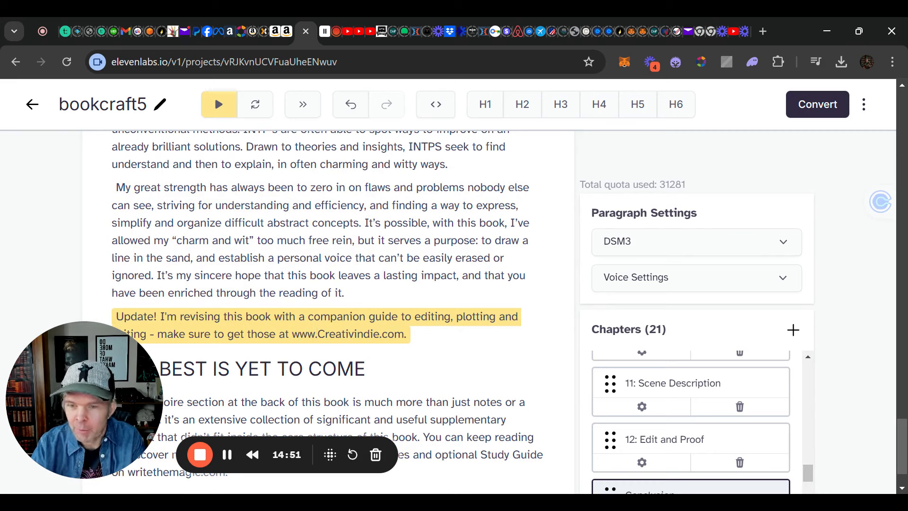
pyautogui.press('BackSpace')
pyautogui.press('BackSpace')
pyautogui.press('BackSpace')
pyautogui.press('BackSpace')
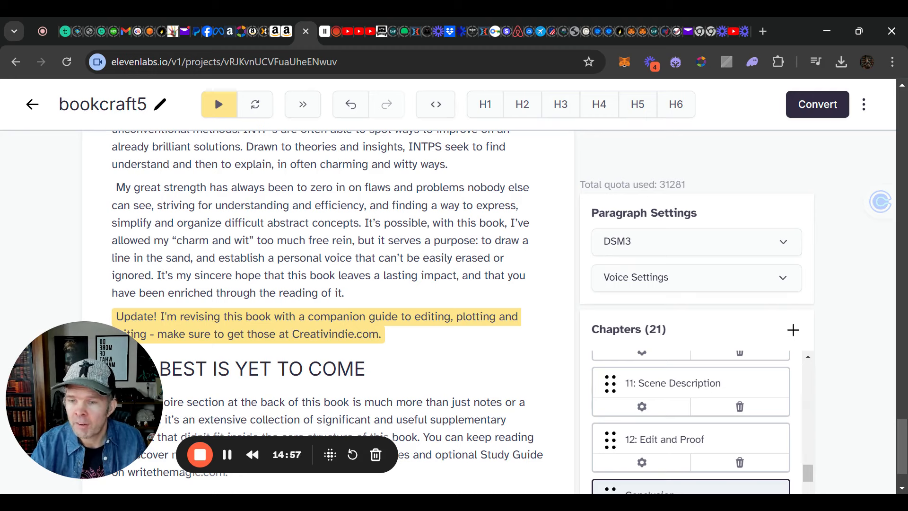
# - Open the 12: Edit and Proof chapter and read through its text down to the closing paragraphs
pyautogui.click(646, 447)
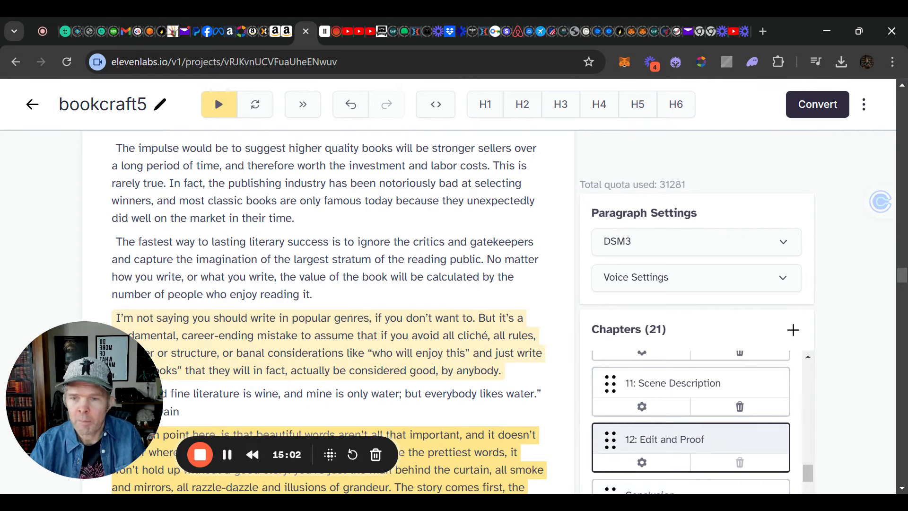
pyautogui.scroll(-6, 328, 312)
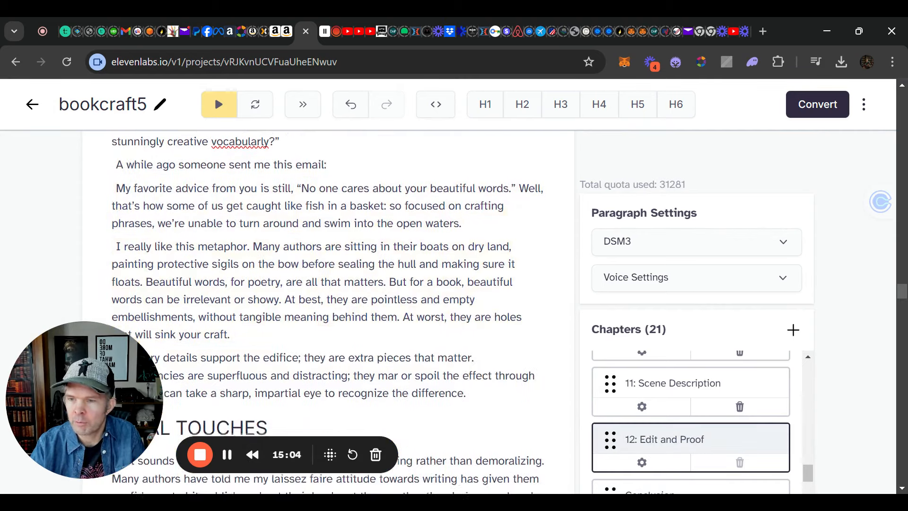
pyautogui.scroll(-1, 329, 314)
pyautogui.scroll(2, 328, 314)
pyautogui.scroll(-2, 328, 314)
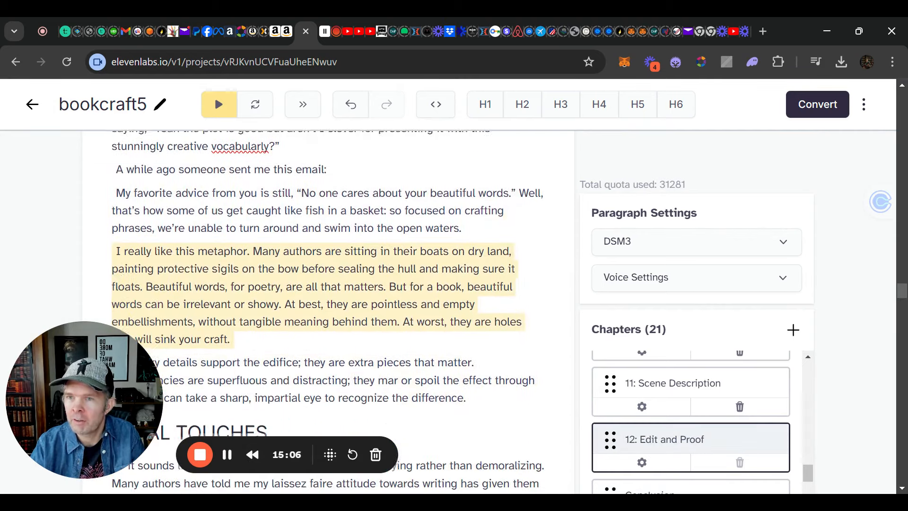
pyautogui.scroll(-10, 328, 312)
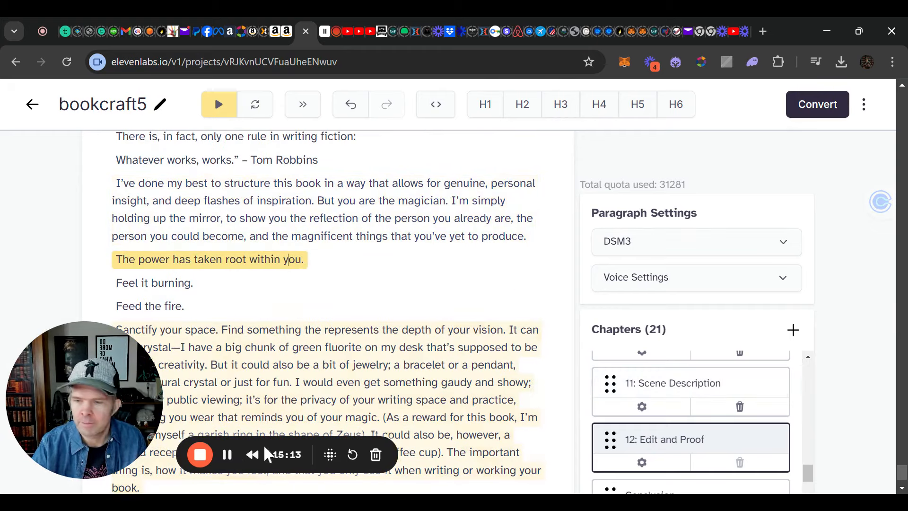
pyautogui.click(227, 454)
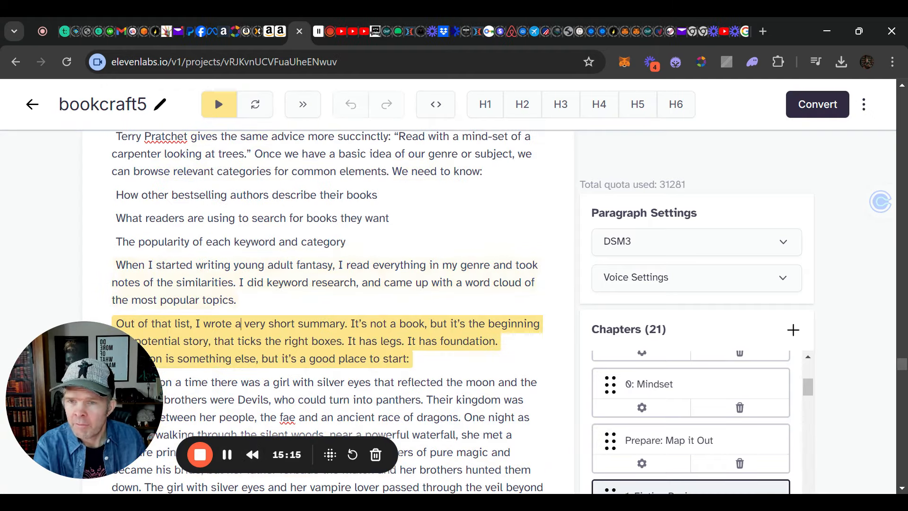
# - Convert the full bookcraft5 project to audio and confirm the conversion
pyautogui.click(805, 115)
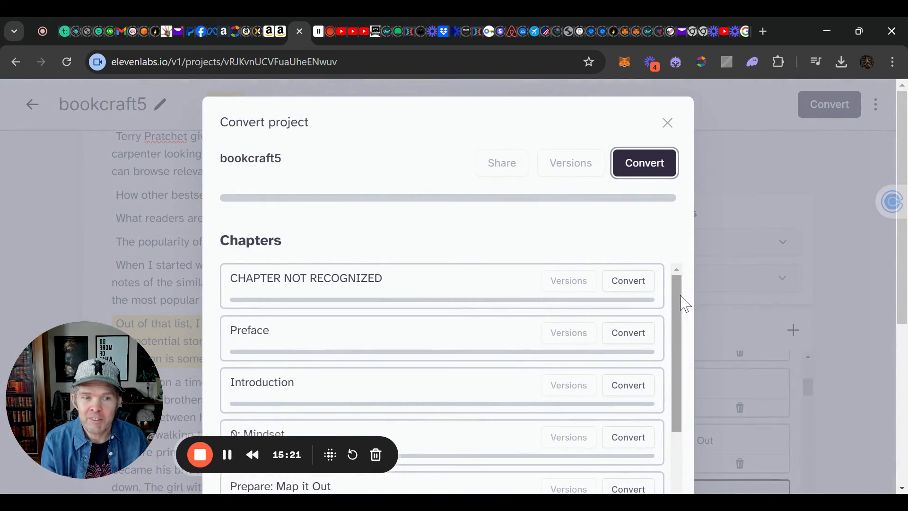
pyautogui.moveTo(678, 302); pyautogui.dragTo(688, 287)
pyautogui.scroll(-3, 679, 472)
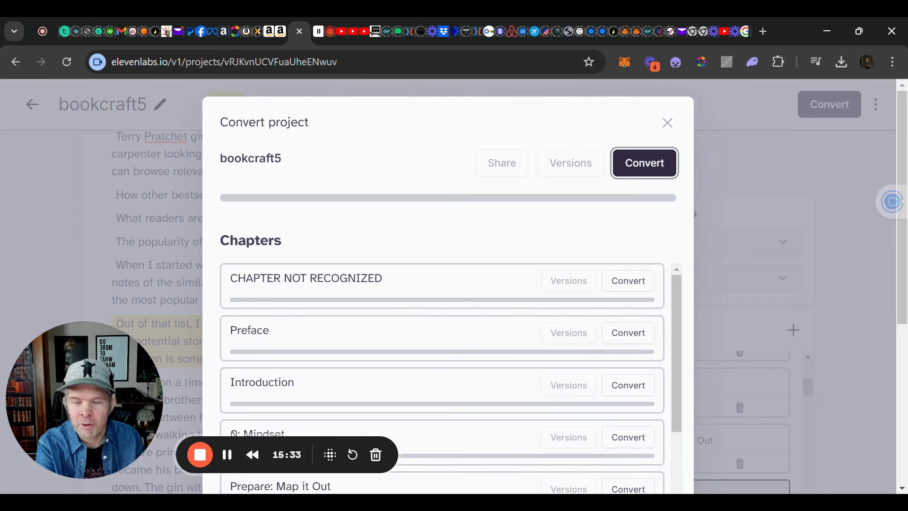
pyautogui.click(629, 166)
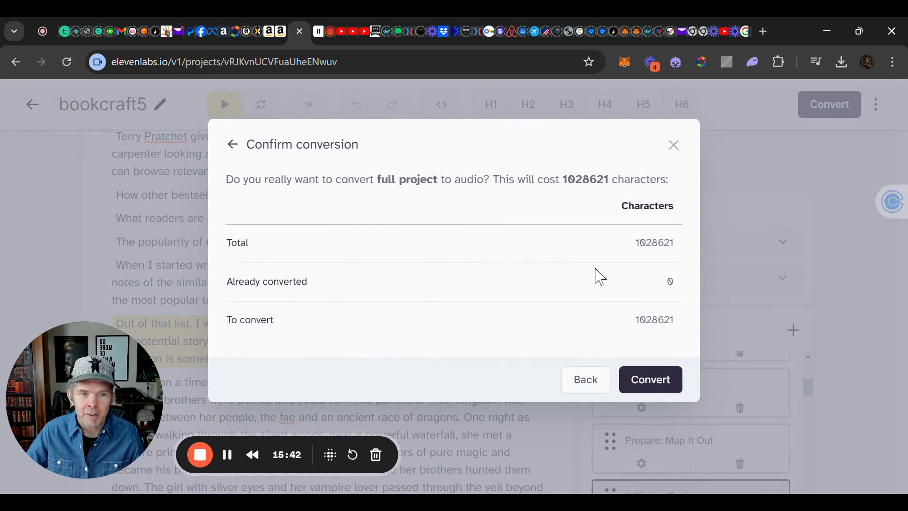
pyautogui.click(650, 383)
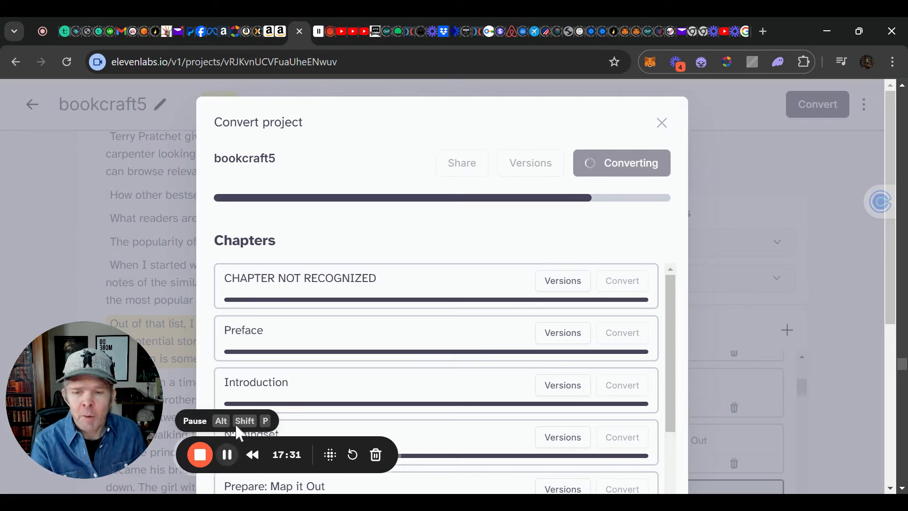
# - Switch to the Amazon search results and view the Kindle listing of Book Craft
pyautogui.click(279, 38)
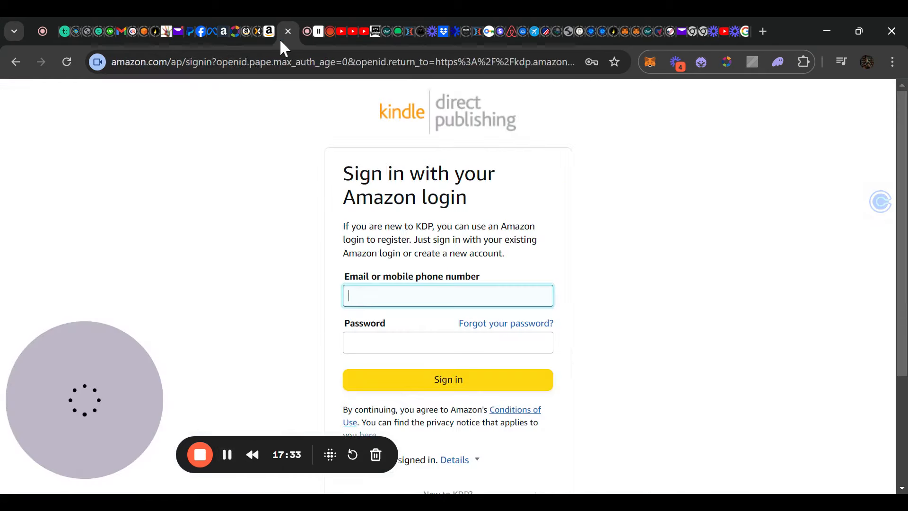
pyautogui.click(265, 41)
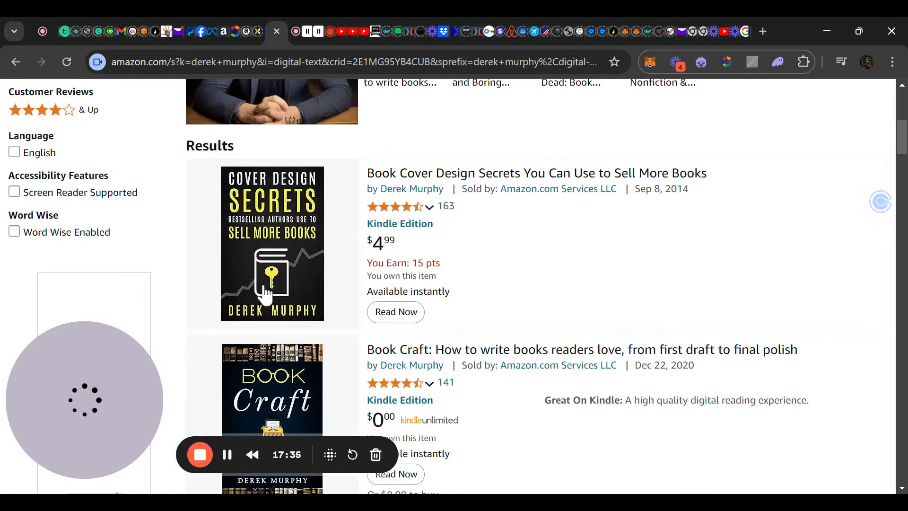
pyautogui.scroll(-3, 293, 318)
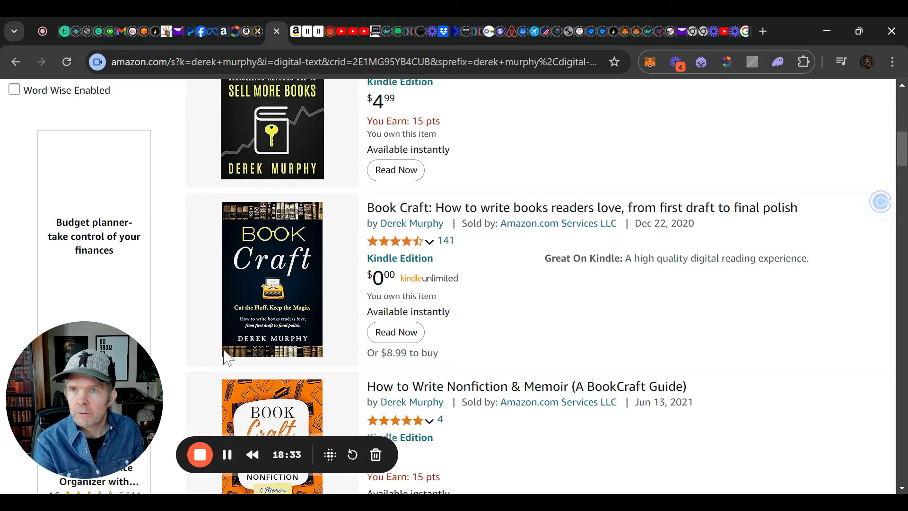
# - Return to the bookcraft5 project in ElevenLabs and check its conversion progress
pyautogui.click(314, 34)
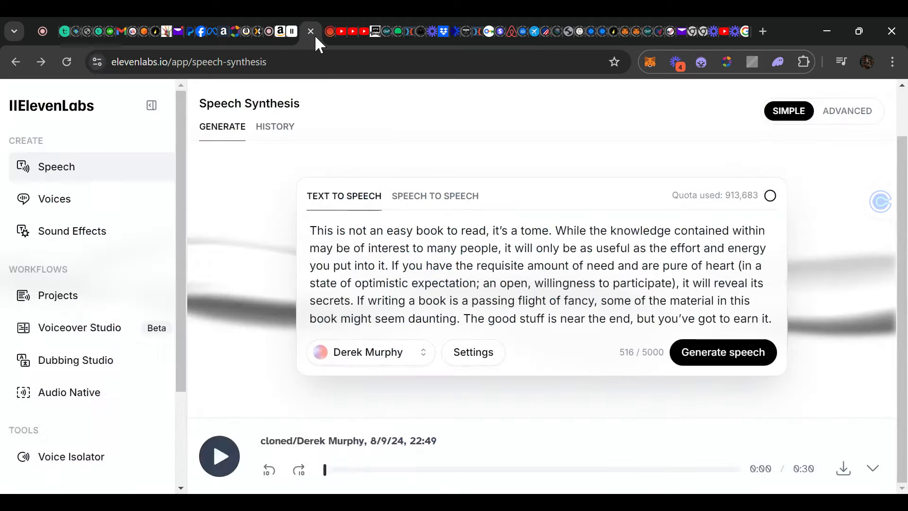
pyautogui.click(291, 32)
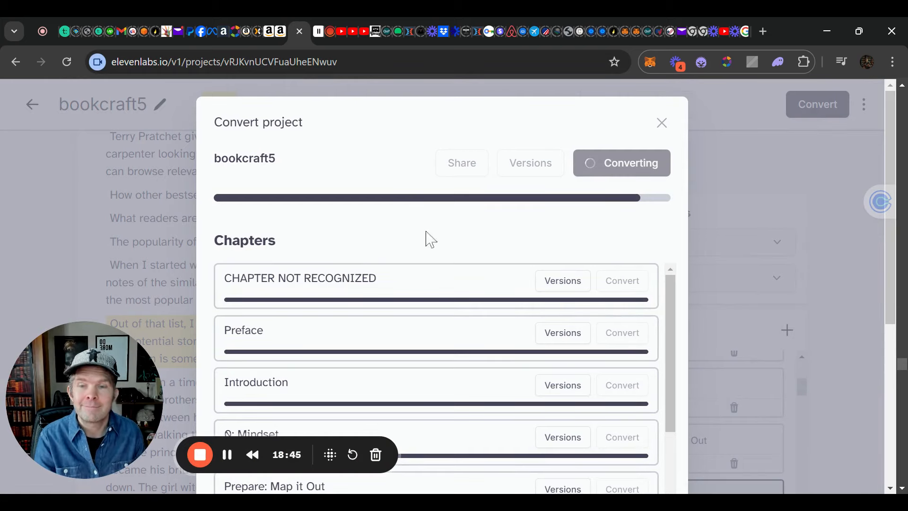
pyautogui.click(227, 454)
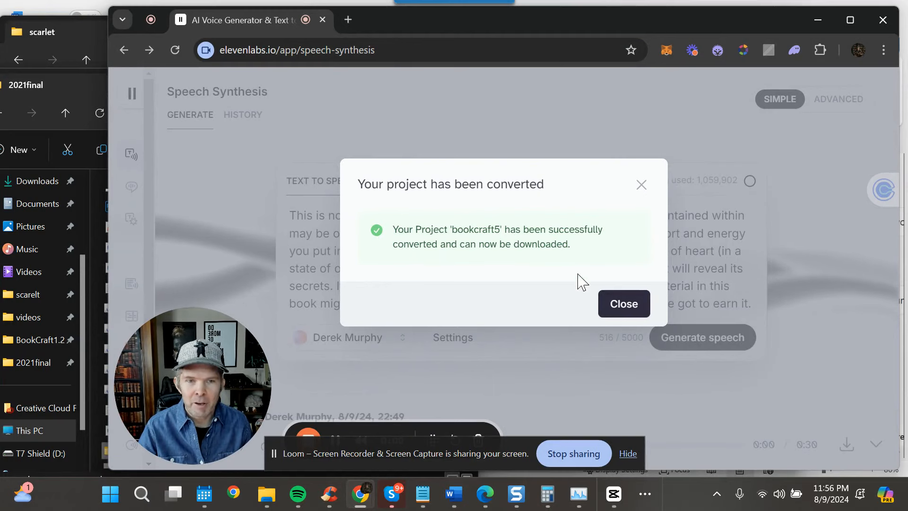
# - Dismiss the conversion notice and request the download of bookcraft5 from the list of projects
pyautogui.click(632, 302)
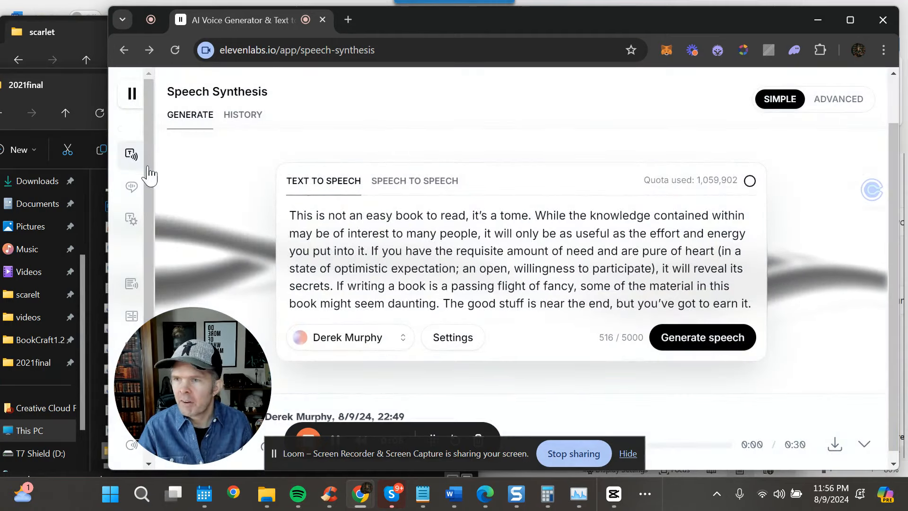
pyautogui.moveTo(151, 186)
pyautogui.click(164, 285)
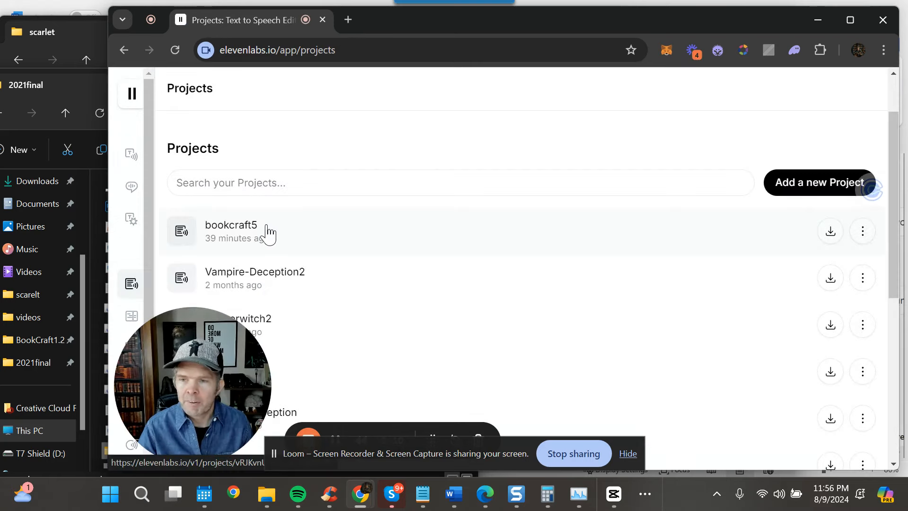
pyautogui.click(830, 232)
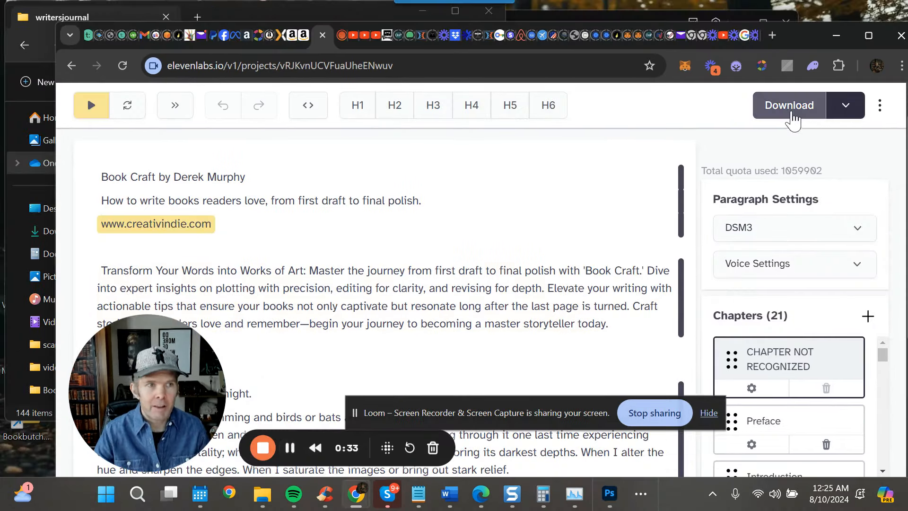
# - Download the converted bookcraft5 audio as separate chapter files
pyautogui.click(839, 111)
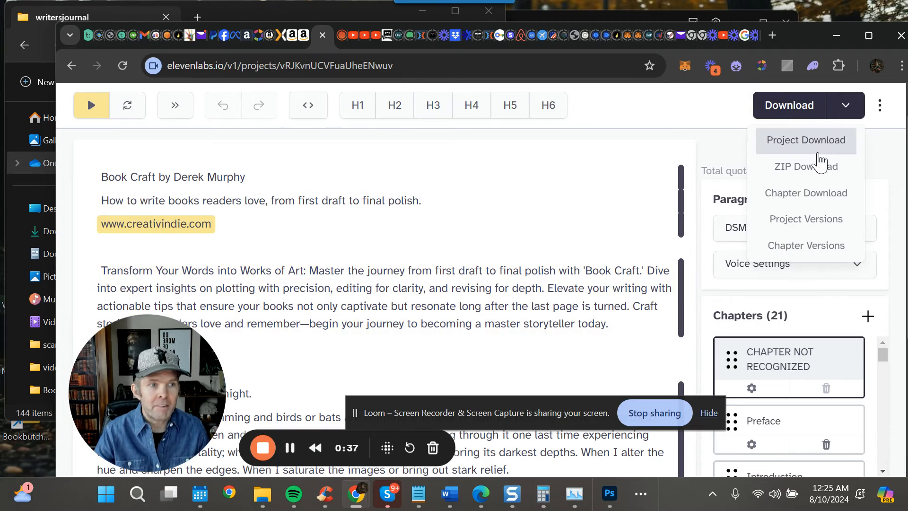
pyautogui.click(813, 198)
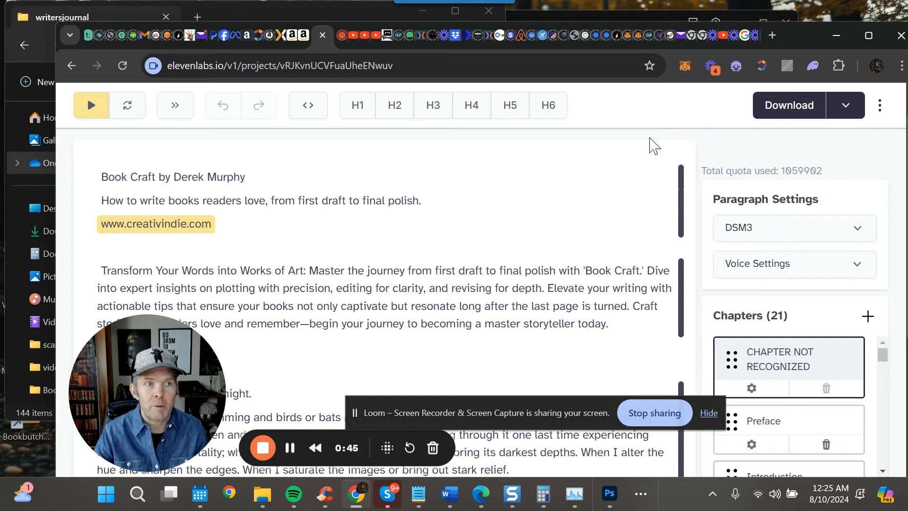
pyautogui.click(290, 447)
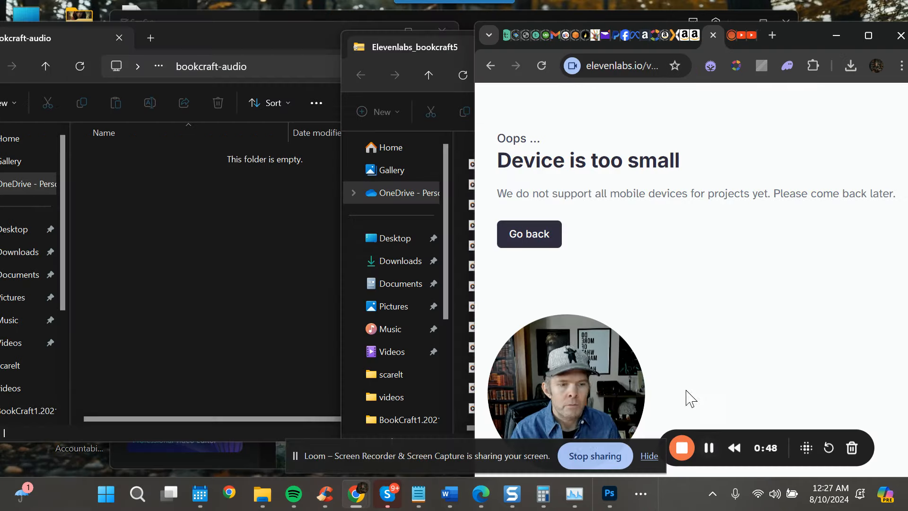
# - Copy all the MP3 chapter files from the Elevenlabs_bookcraft5 archive into the empty bookcraft-audio folder
pyautogui.click(402, 47)
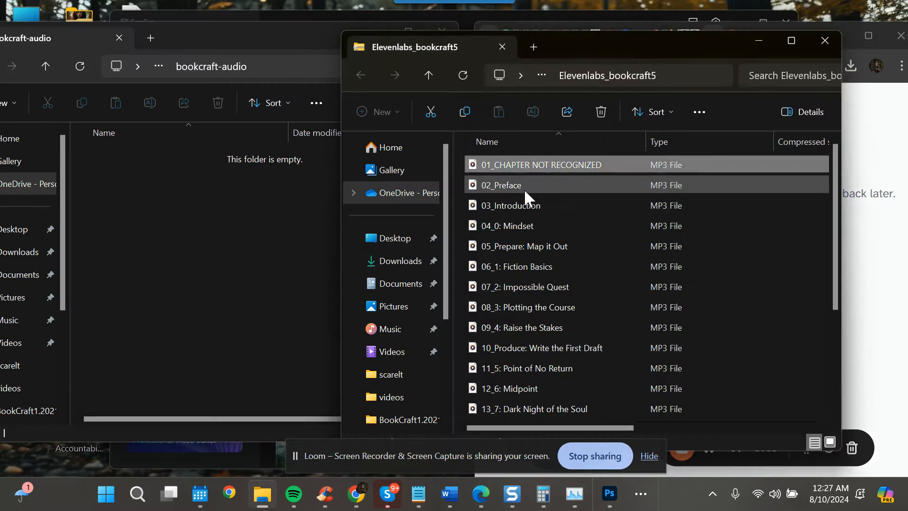
pyautogui.scroll(-3, 530, 236)
pyautogui.hotkey('ctrl', 'a')
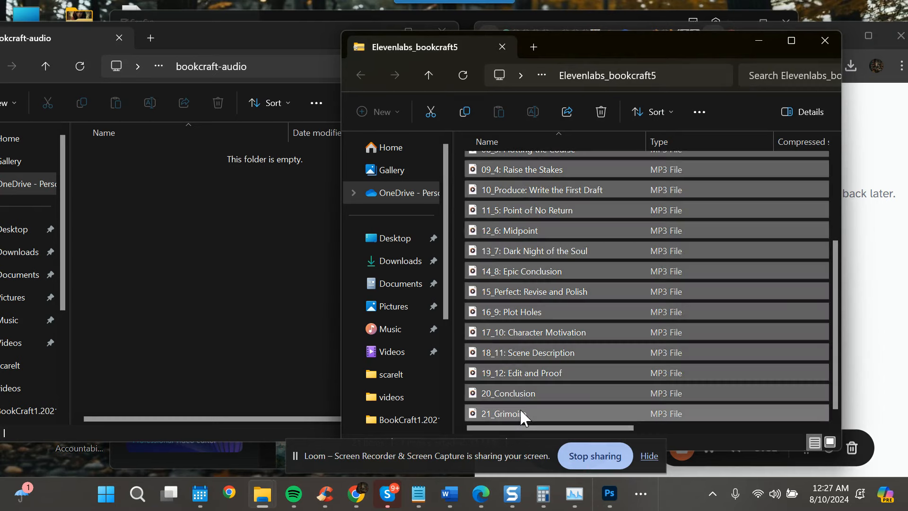
pyautogui.moveTo(507, 354); pyautogui.dragTo(230, 321)
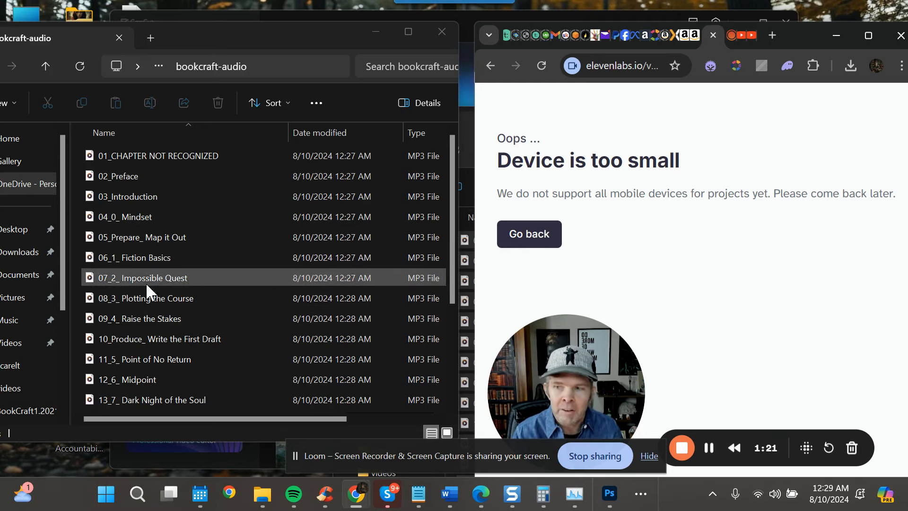
pyautogui.click(151, 316)
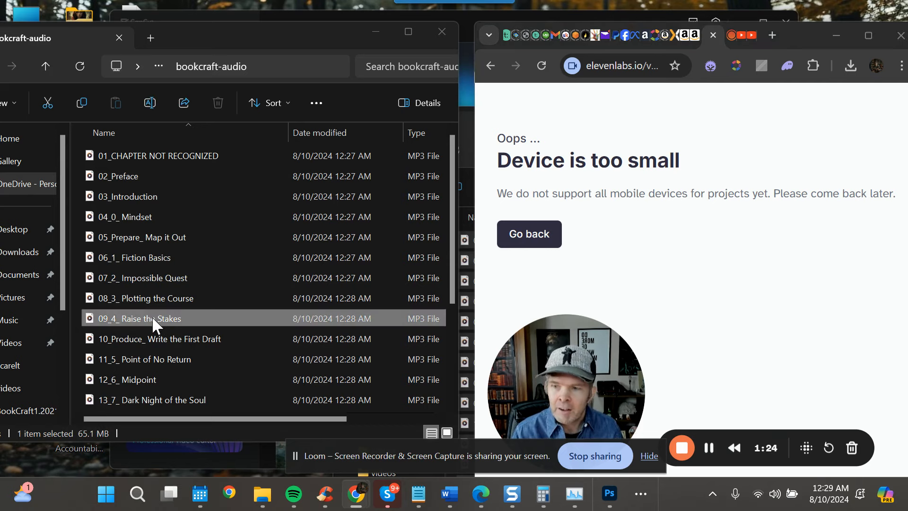
pyautogui.click(122, 317)
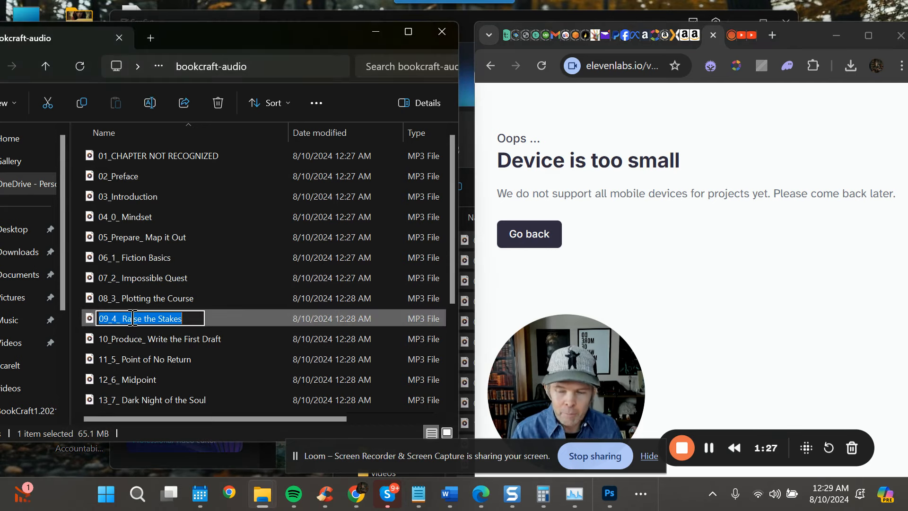
pyautogui.click(140, 301)
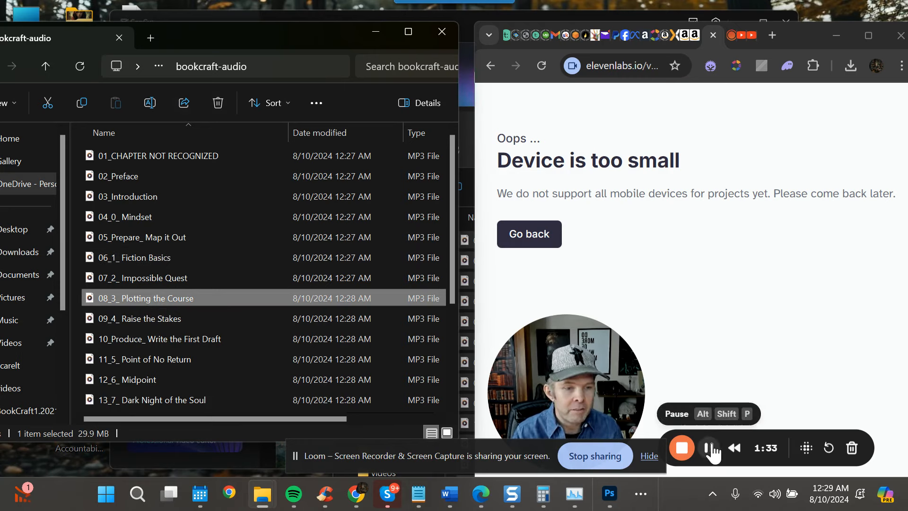
pyautogui.click(597, 298)
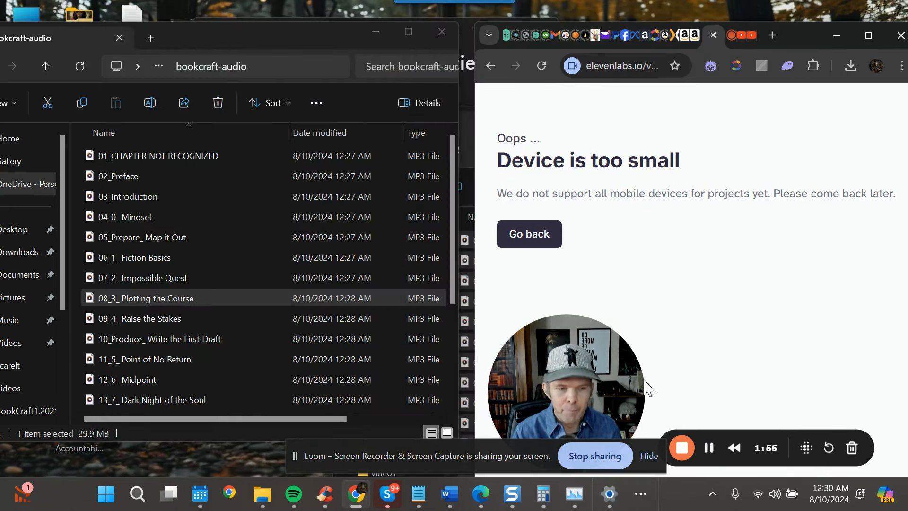
# - Switch to CapCut with the empty project 0810 and place its window over the chapter audio folder
pyautogui.moveTo(328, 29); pyautogui.dragTo(468, 27)
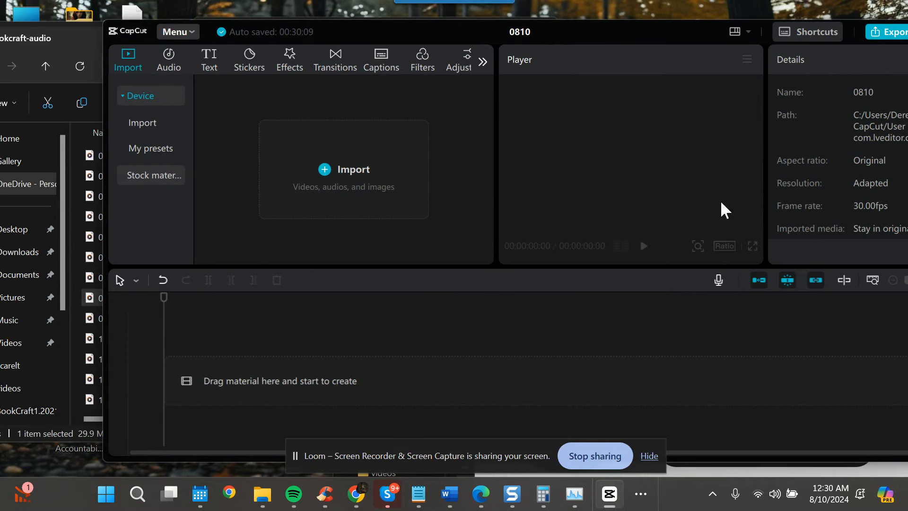
pyautogui.moveTo(676, 38); pyautogui.dragTo(490, 51)
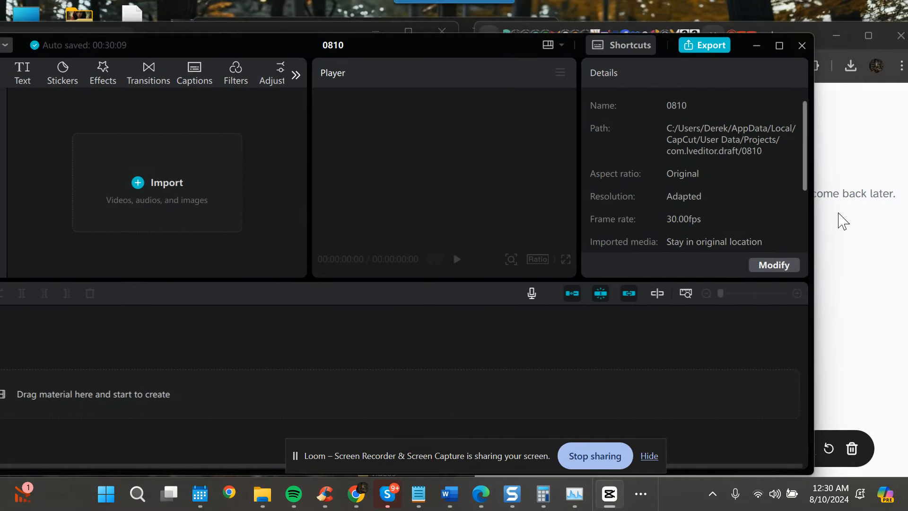
pyautogui.click(845, 226)
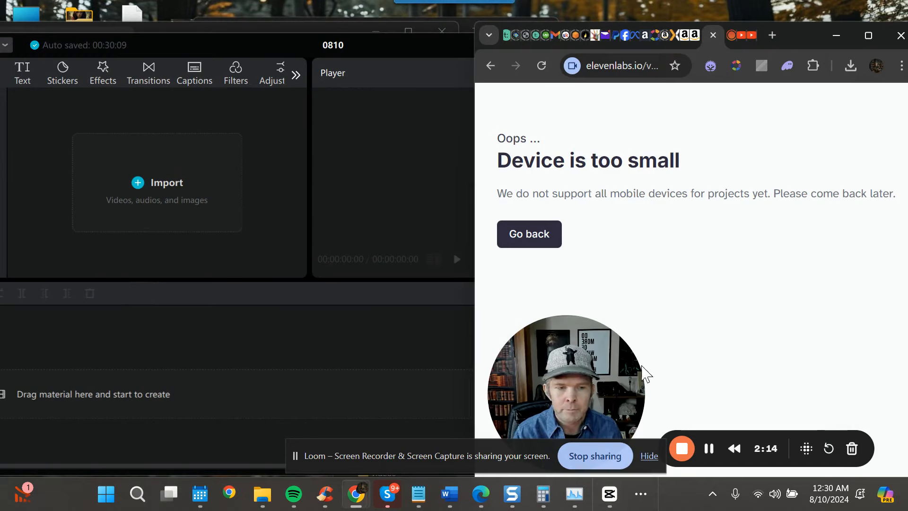
pyautogui.click(709, 450)
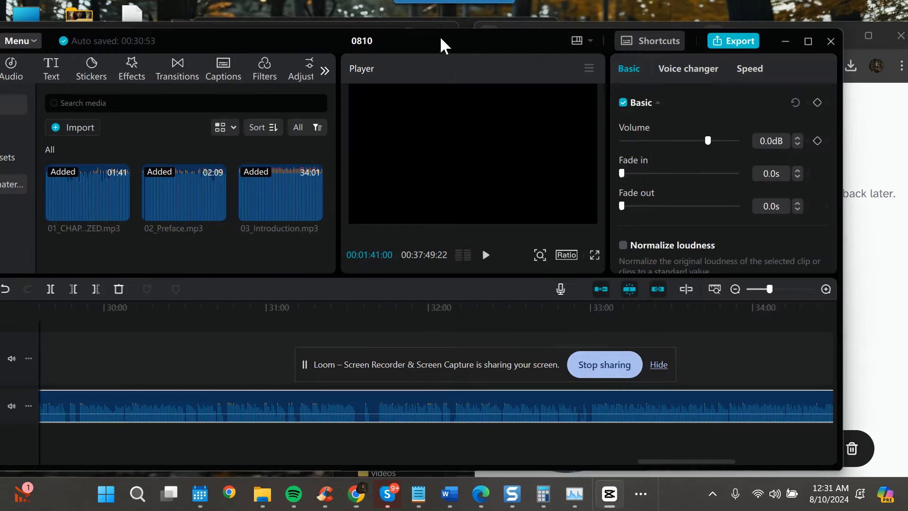
# - Move the playhead to the end of 03_Introduction.mp3 and add the remaining chapter files, up to 21_Grimoire.mp3, to the audio track in order
pyautogui.moveTo(444, 45); pyautogui.dragTo(577, 22)
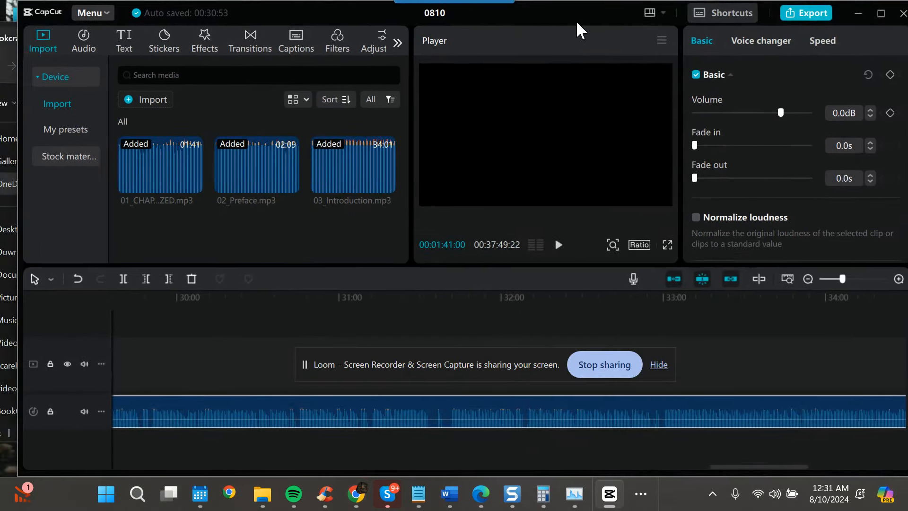
pyautogui.click(810, 282)
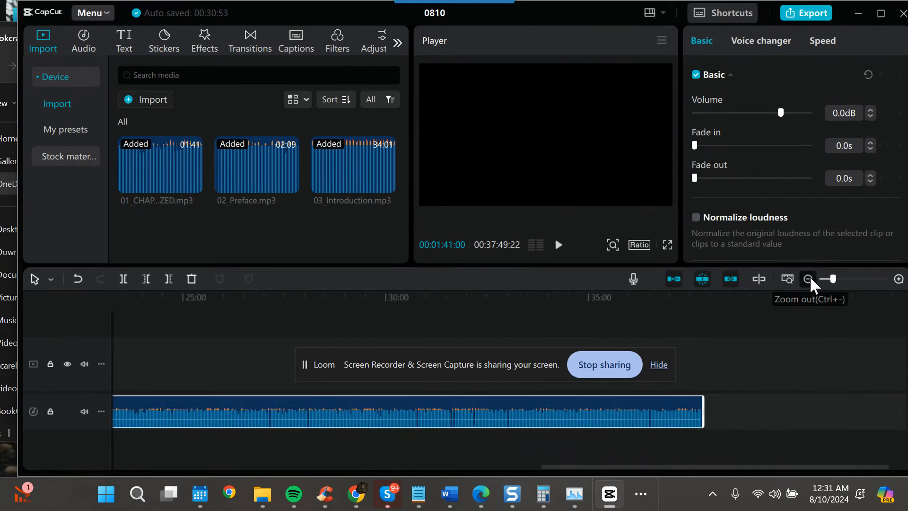
pyautogui.click(812, 284)
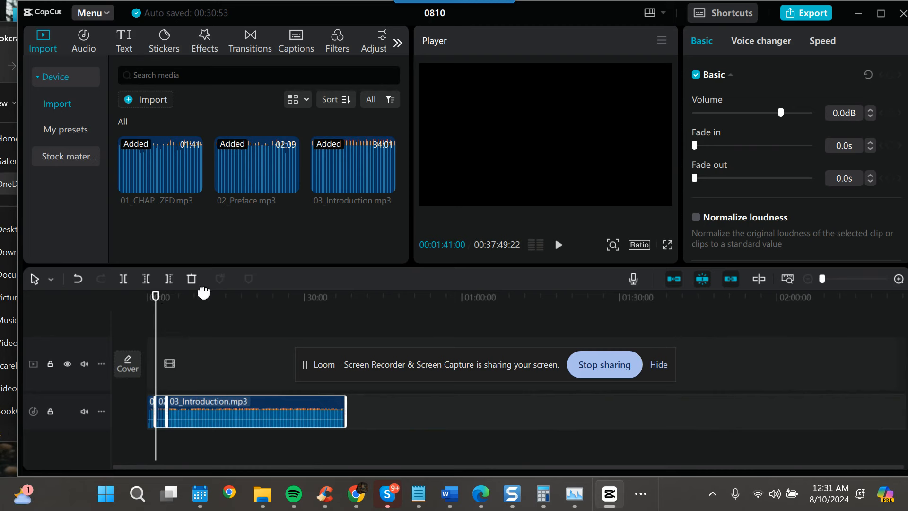
pyautogui.moveTo(157, 300); pyautogui.dragTo(356, 305)
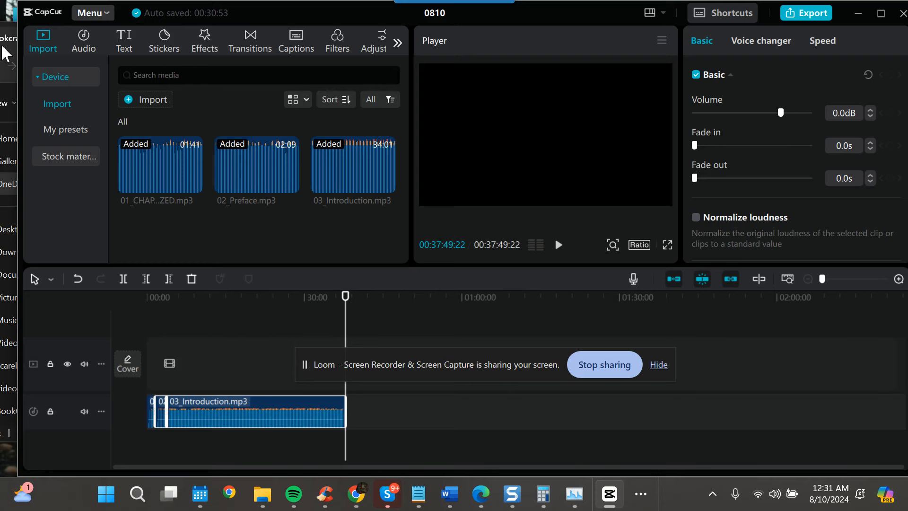
pyautogui.click(6, 59)
pyautogui.moveTo(154, 419); pyautogui.dragTo(115, 424)
pyautogui.click(144, 216)
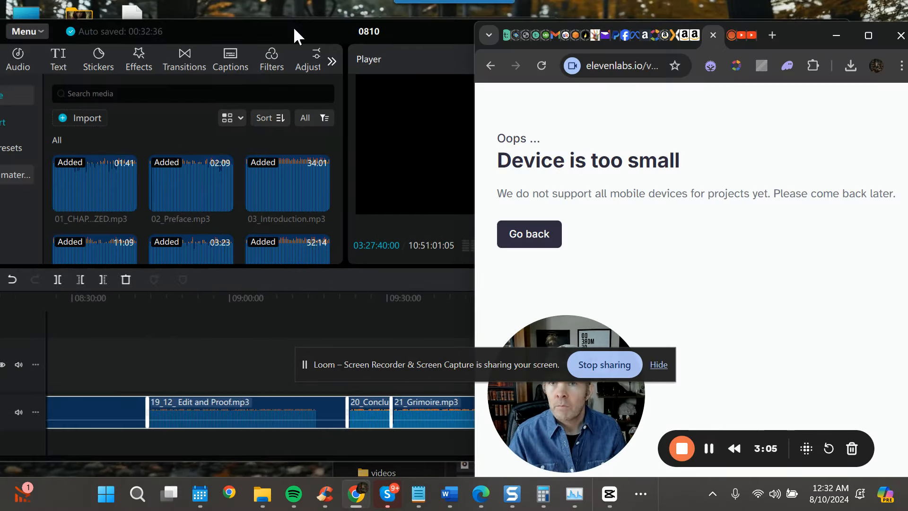
# - Review the chapter clips on the timeline from 21_Grimoire.mp3 back to the beginning of the project
pyautogui.moveTo(294, 34); pyautogui.dragTo(380, 25)
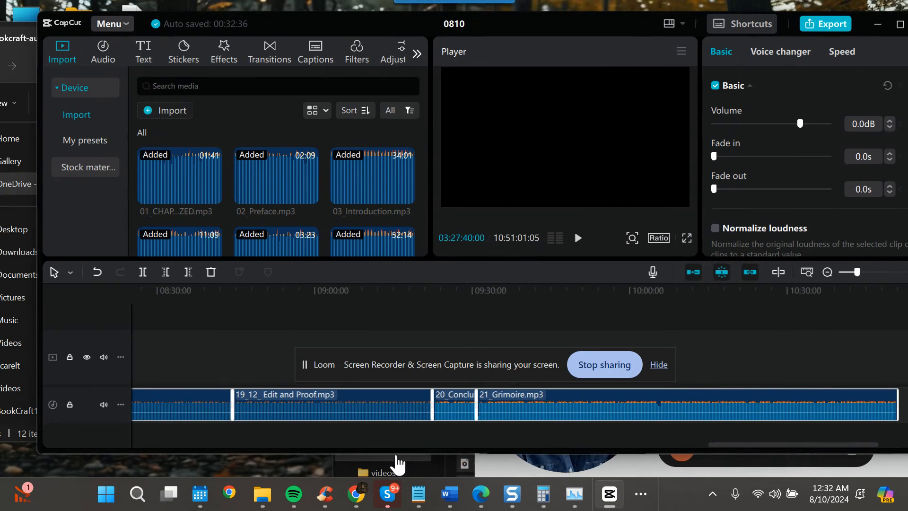
pyautogui.moveTo(396, 454); pyautogui.dragTo(396, 469)
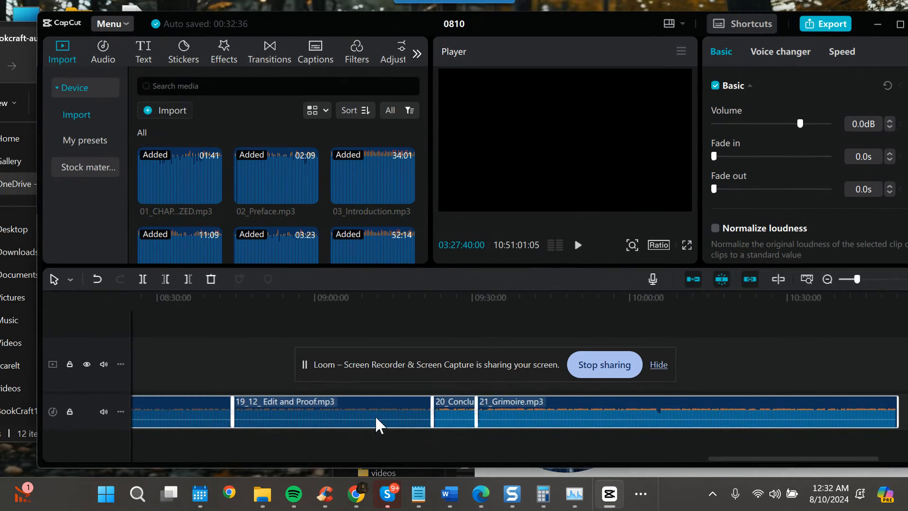
pyautogui.moveTo(736, 462); pyautogui.dragTo(756, 469)
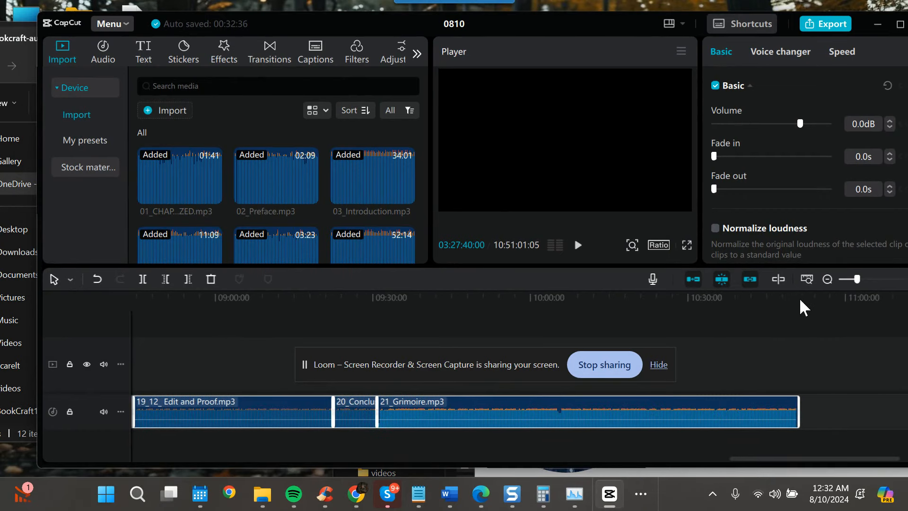
pyautogui.moveTo(790, 459); pyautogui.dragTo(158, 469)
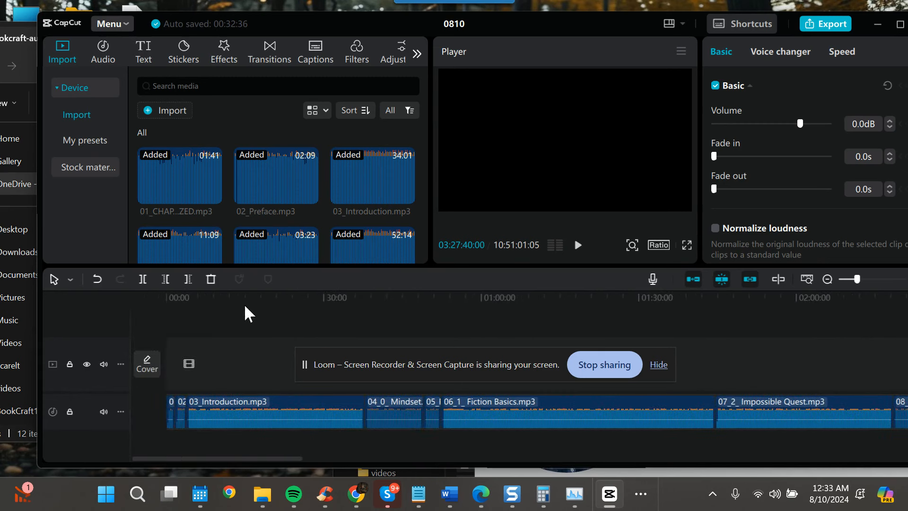
pyautogui.click(171, 298)
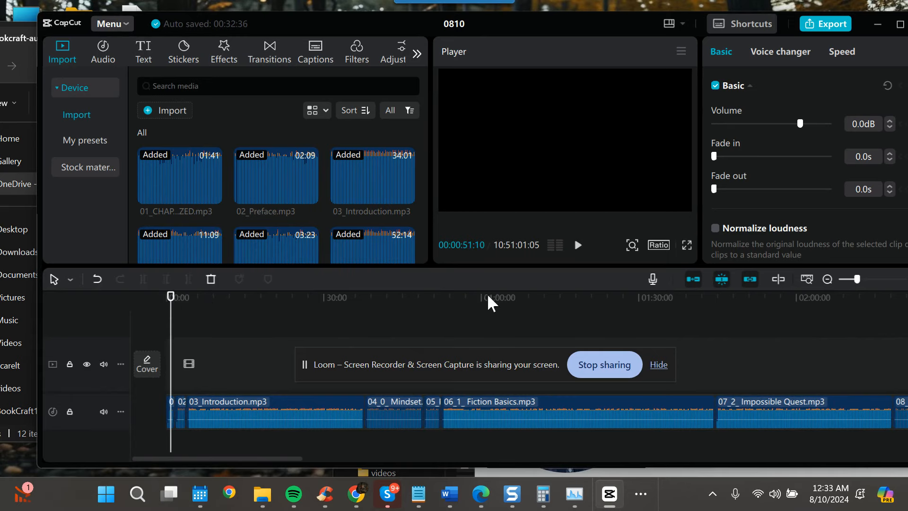
pyautogui.moveTo(664, 30); pyautogui.dragTo(534, 26)
pyautogui.click(864, 265)
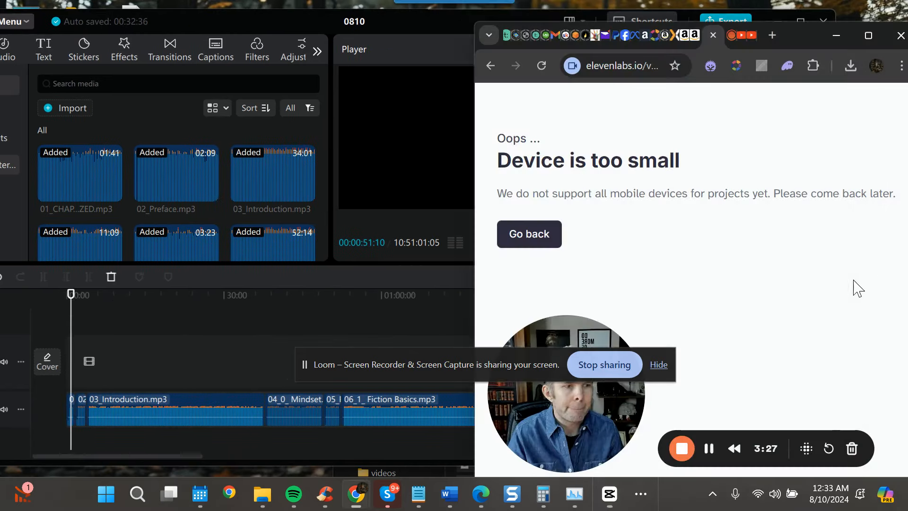
pyautogui.click(708, 450)
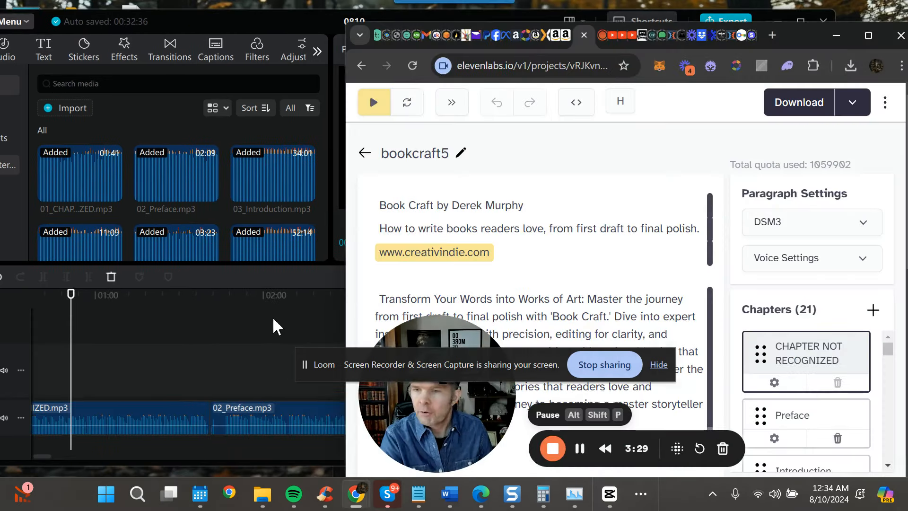
# - Play the transition from the end of the first chapter clip into 02_Preface.mp3 to check the pause between them
pyautogui.click(268, 327)
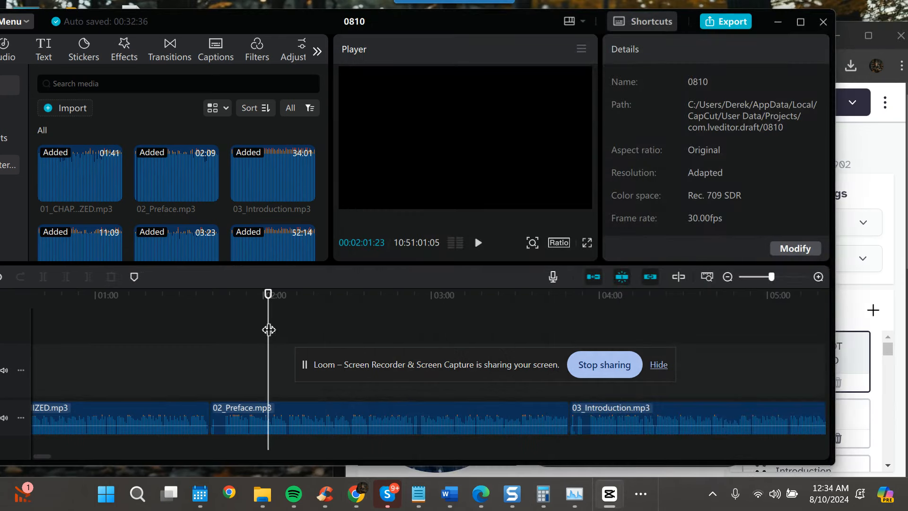
pyautogui.click(197, 298)
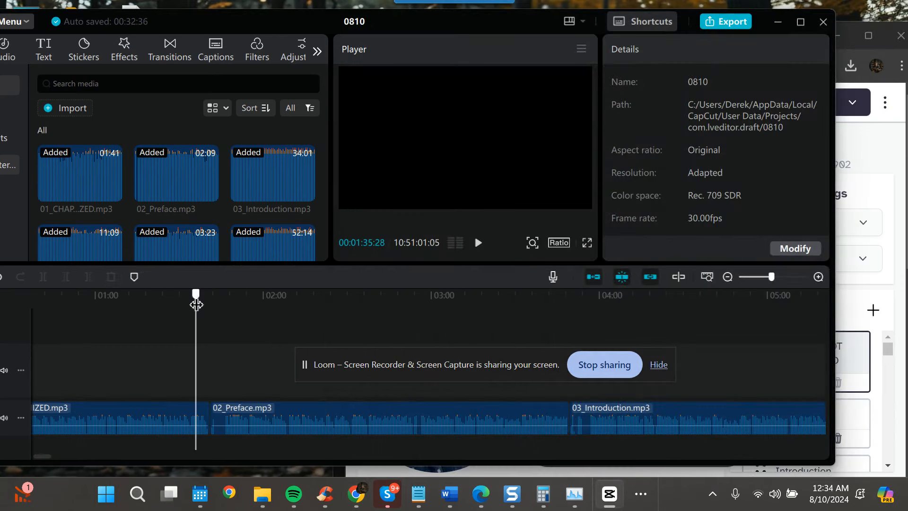
pyautogui.click(818, 277)
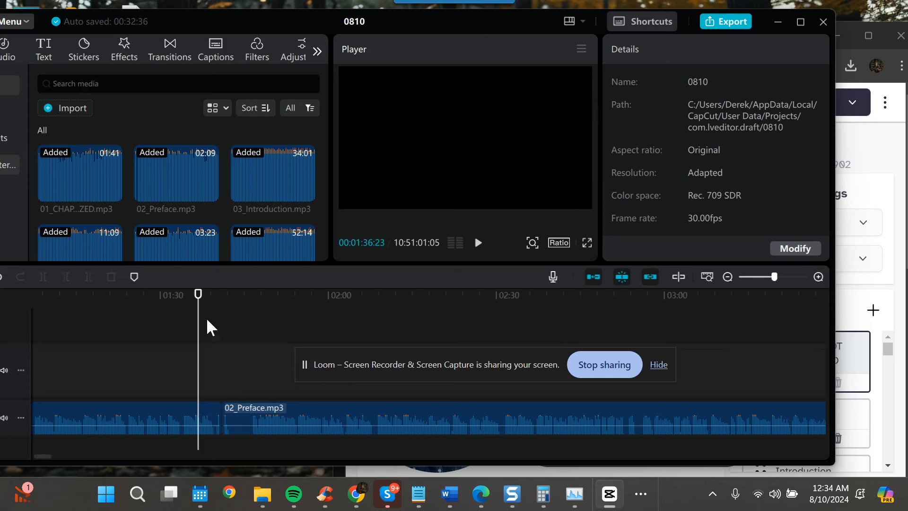
pyautogui.moveTo(199, 296); pyautogui.dragTo(206, 298)
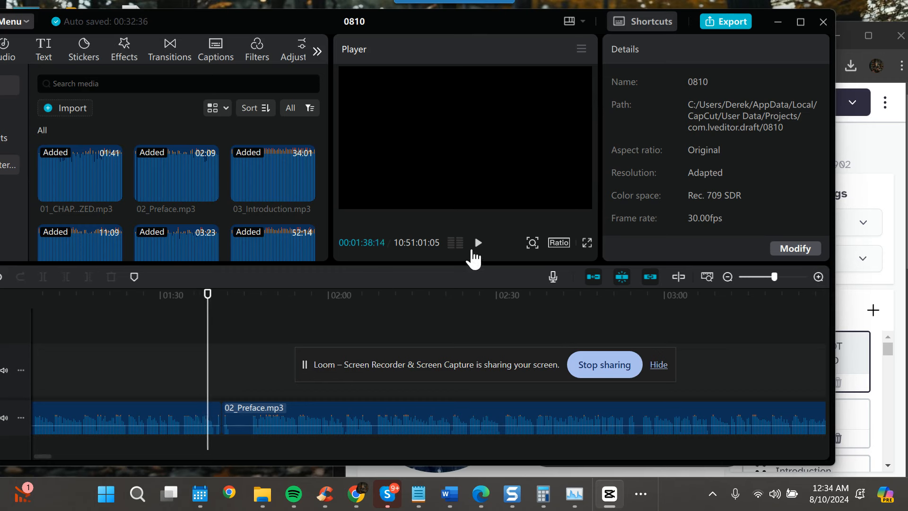
pyautogui.click(478, 242)
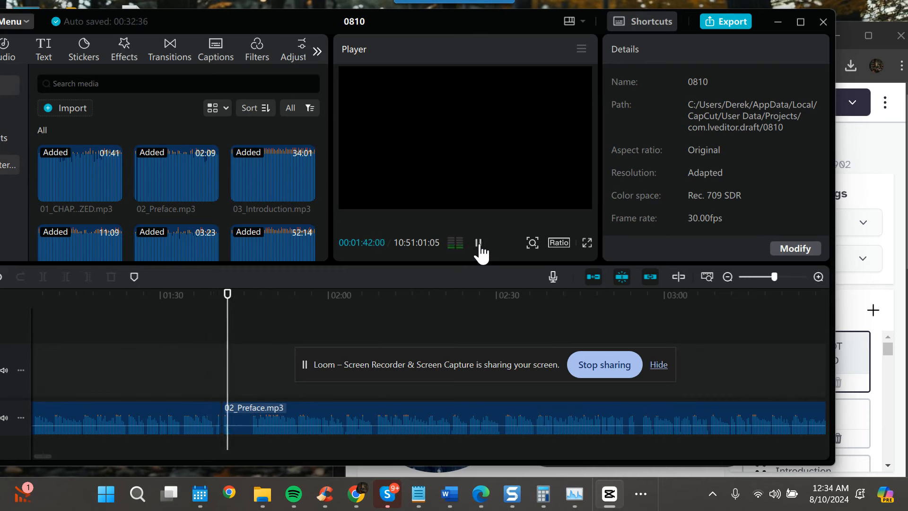
pyautogui.click(478, 243)
# - Move 02_Preface.mp3 to a separate audio track starting at about 1:43, leaving a gap after the first clip, and listen to its opening
pyautogui.moveTo(267, 409); pyautogui.dragTo(243, 441)
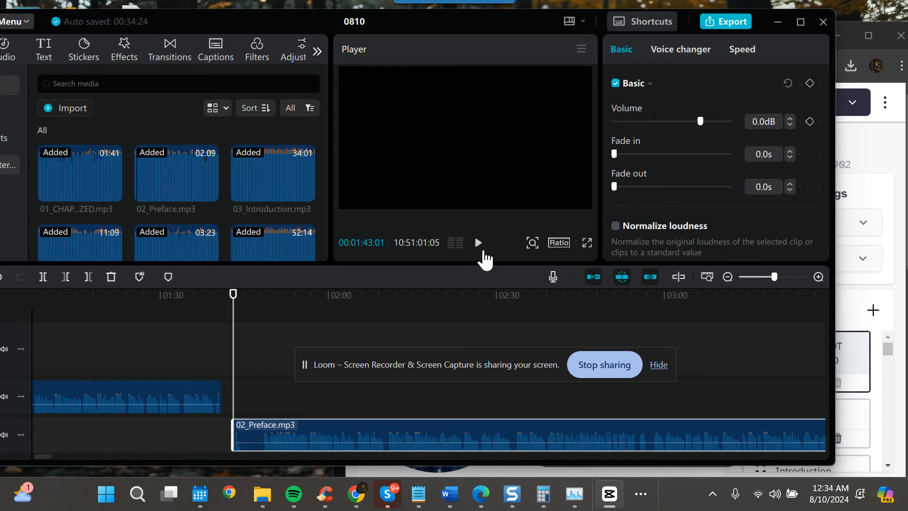
pyautogui.click(478, 243)
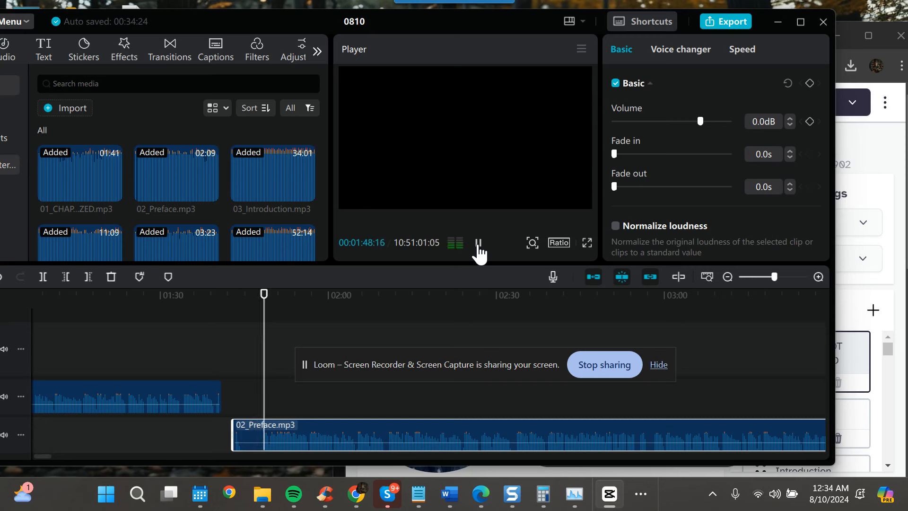
pyautogui.click(478, 252)
# - Split 02_Preface.mp3 at 00:01:45:06 and 00:01:47:10, delete the piece between the cuts, and shift the remainder closer to the opening piece
pyautogui.click(256, 299)
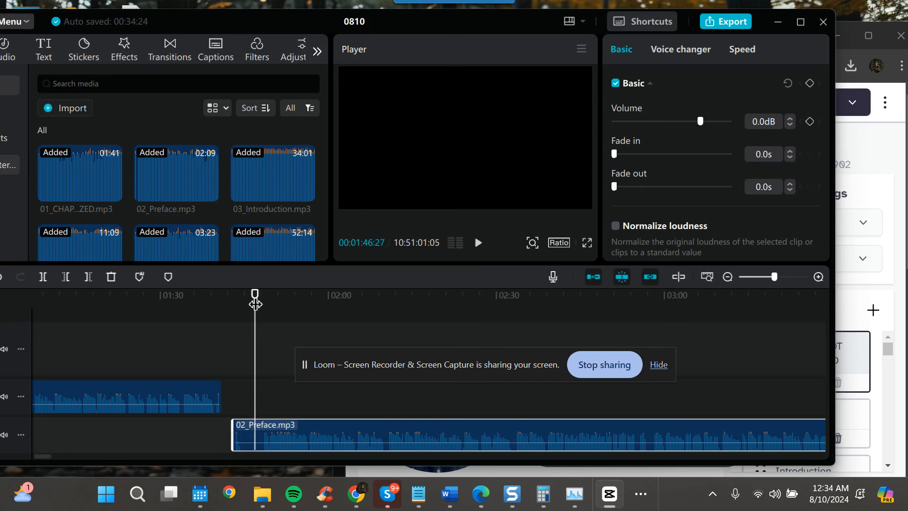
pyautogui.moveTo(255, 300); pyautogui.dragTo(245, 303)
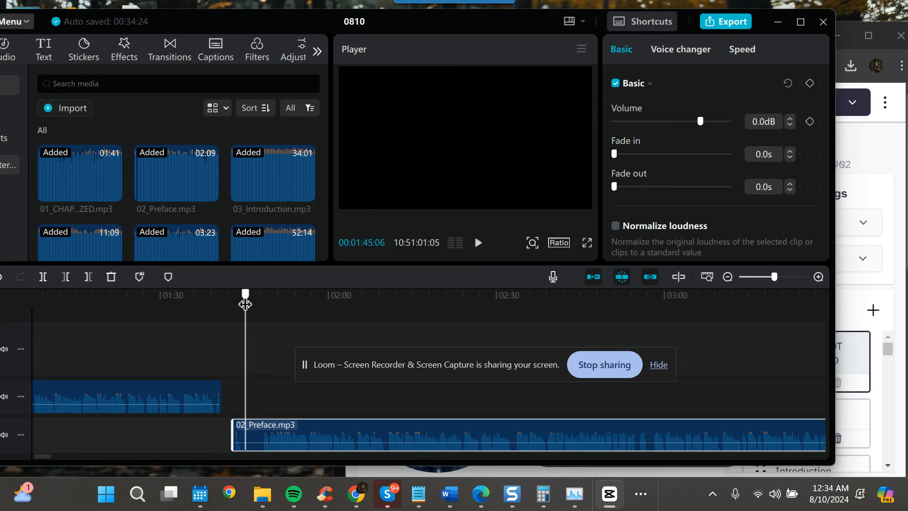
pyautogui.click(44, 275)
pyautogui.moveTo(246, 301); pyautogui.dragTo(257, 298)
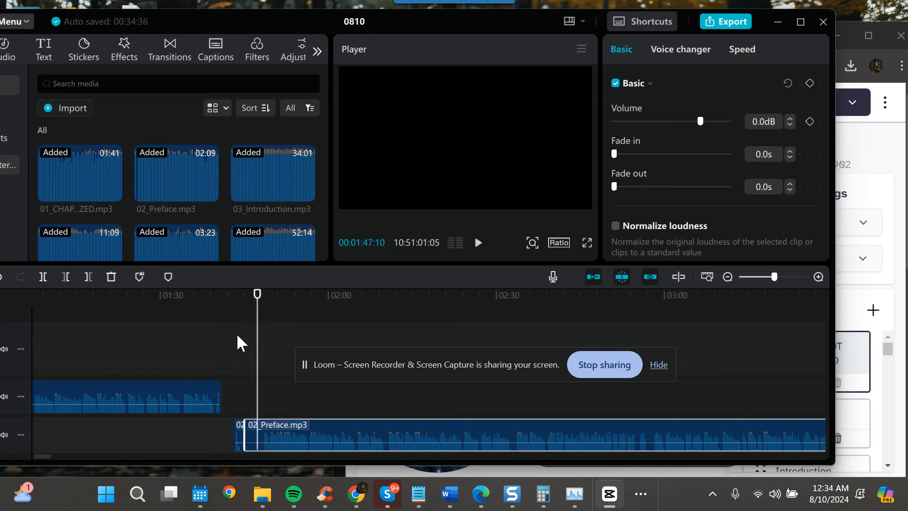
pyautogui.click(44, 275)
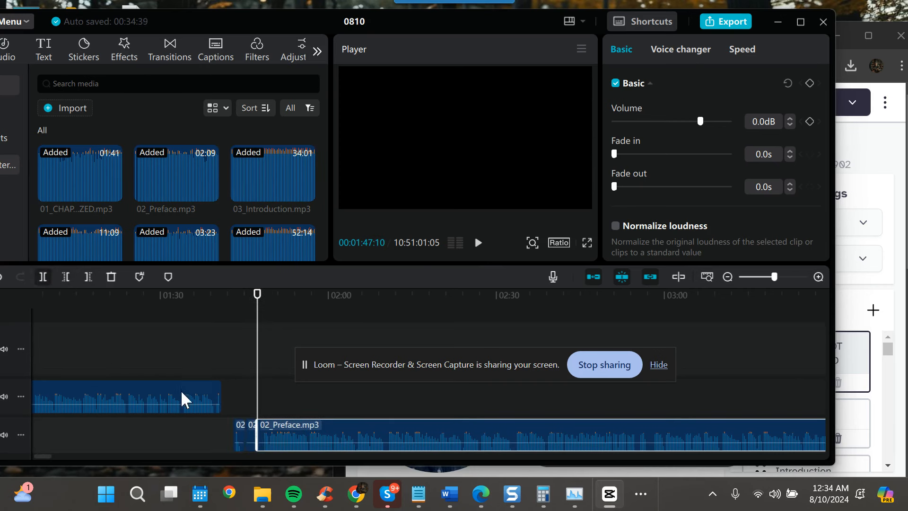
pyautogui.click(251, 424)
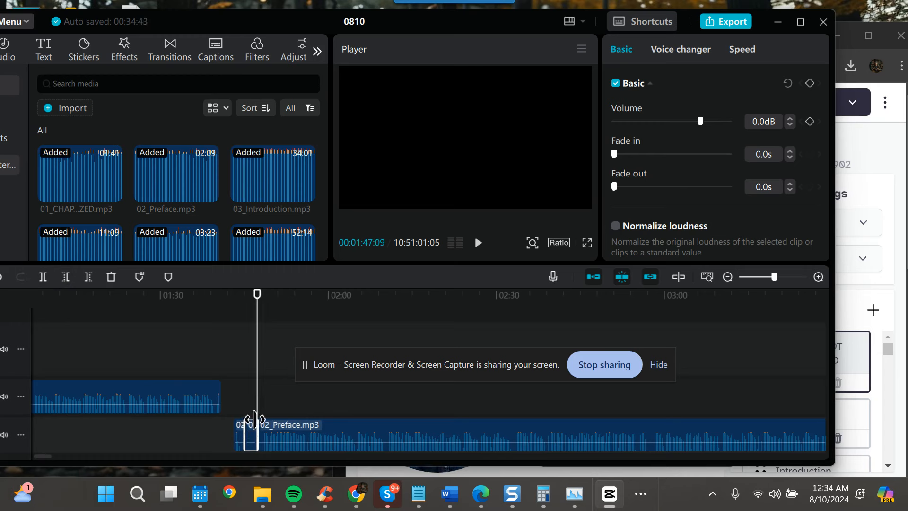
pyautogui.press('Delete')
pyautogui.moveTo(284, 427); pyautogui.dragTo(278, 429)
# - Play from about 1:39 to check the adjusted pauses around the start of the preface
pyautogui.click(213, 296)
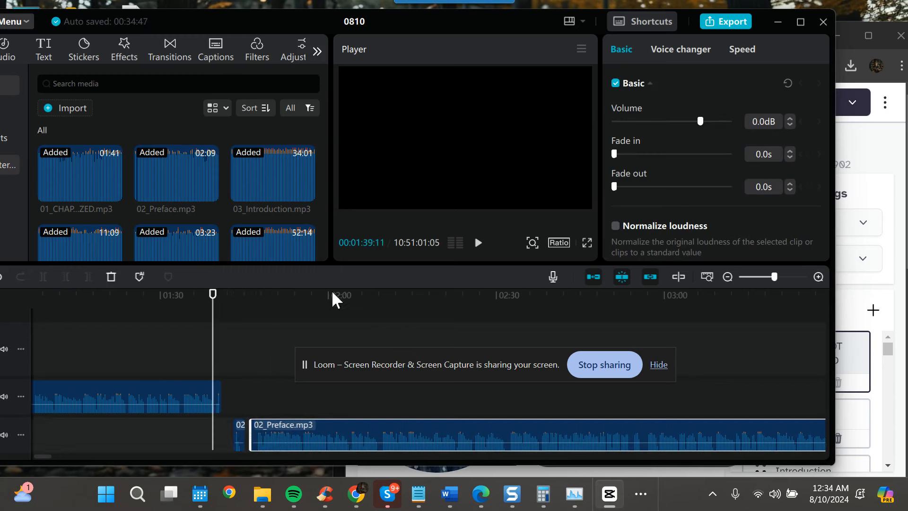
pyautogui.click(480, 244)
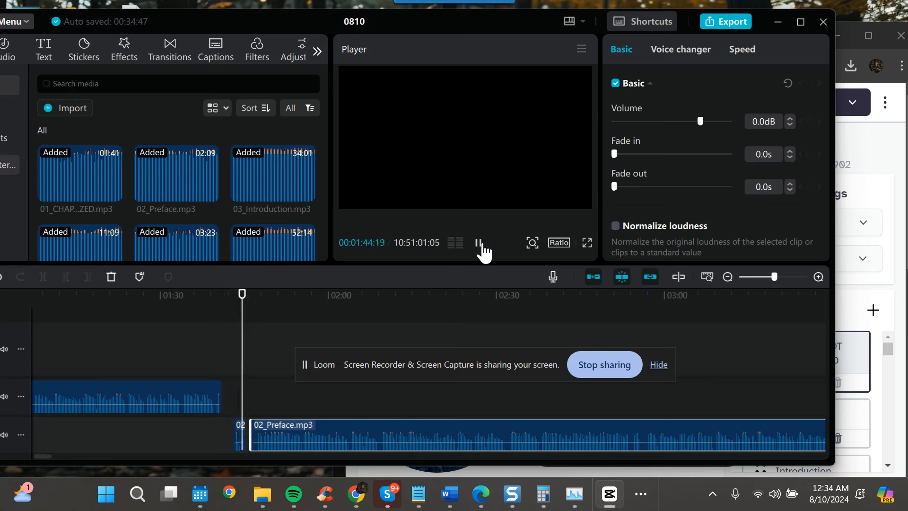
pyautogui.click(479, 253)
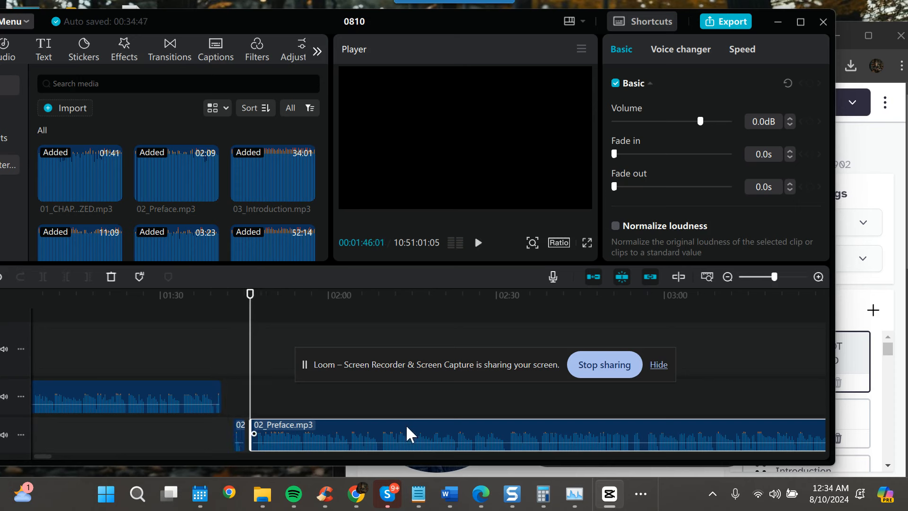
# - Shift both opening pieces of 02_Preface.mp3 together slightly earlier, starting at about 1:42, to shorten the gap after the first chapter clip
pyautogui.click(232, 409)
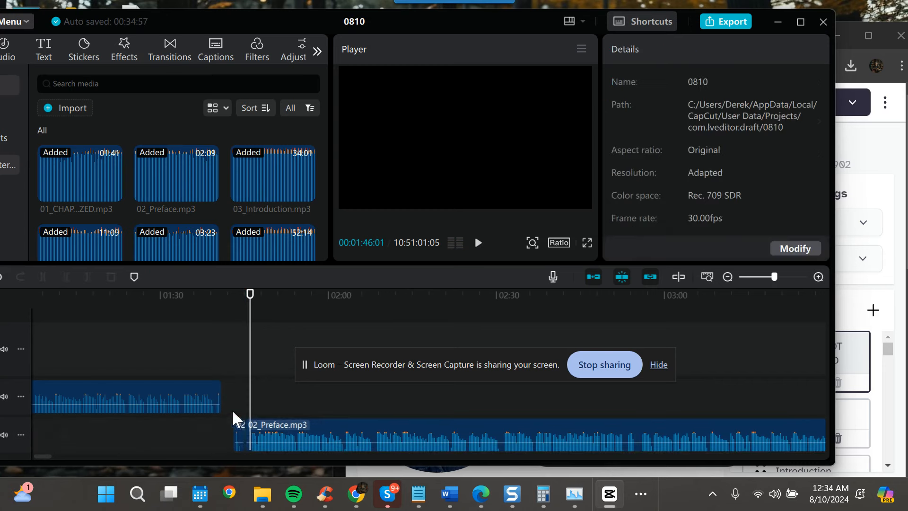
pyautogui.click(252, 424)
pyautogui.moveTo(259, 423); pyautogui.dragTo(254, 423)
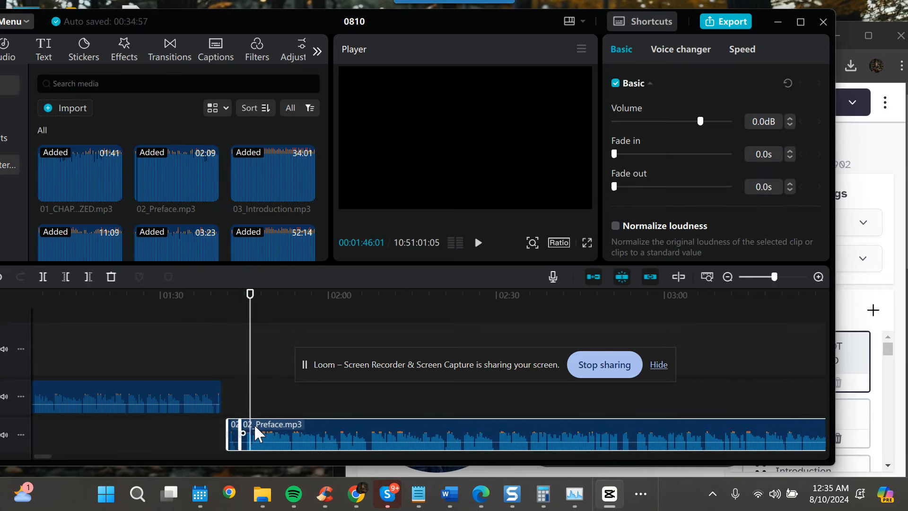
# - Listen to the end of the first chapter clip, split it at 00:01:39:21, and delete the short trailing piece
pyautogui.click(211, 308)
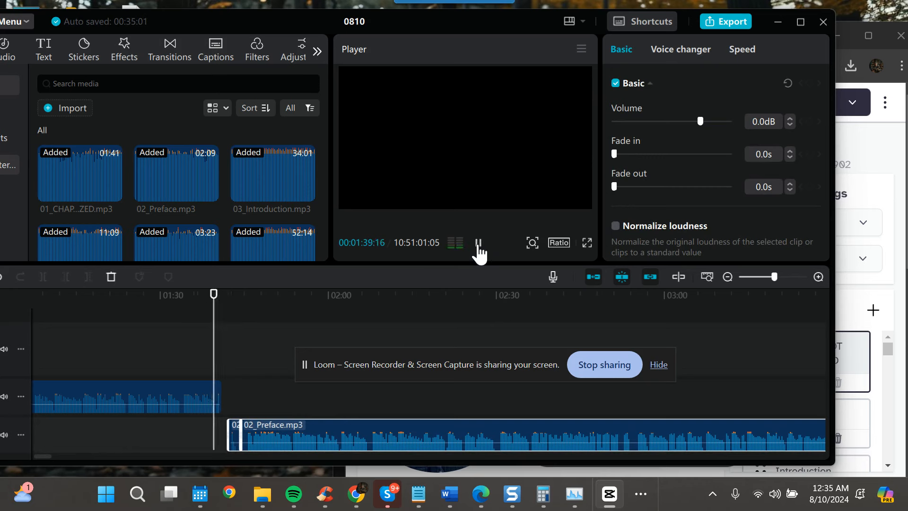
pyautogui.click(478, 243)
pyautogui.click(118, 297)
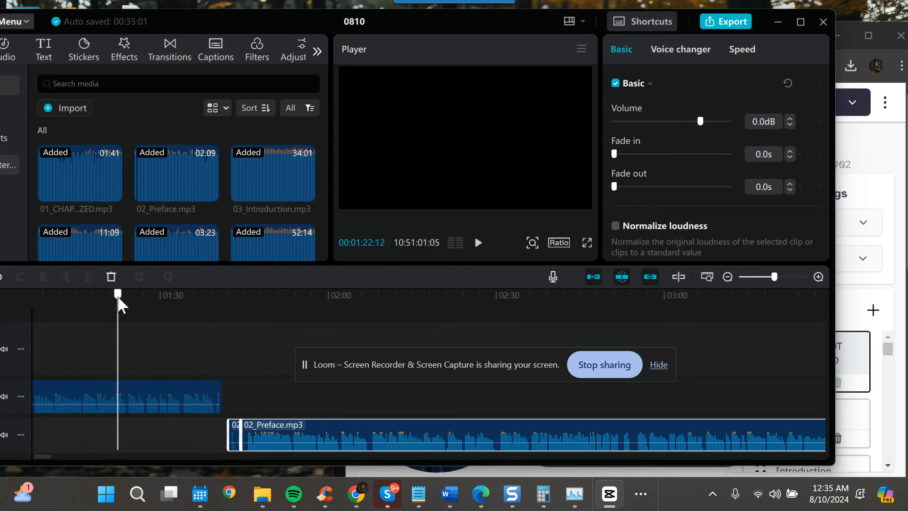
pyautogui.click(478, 243)
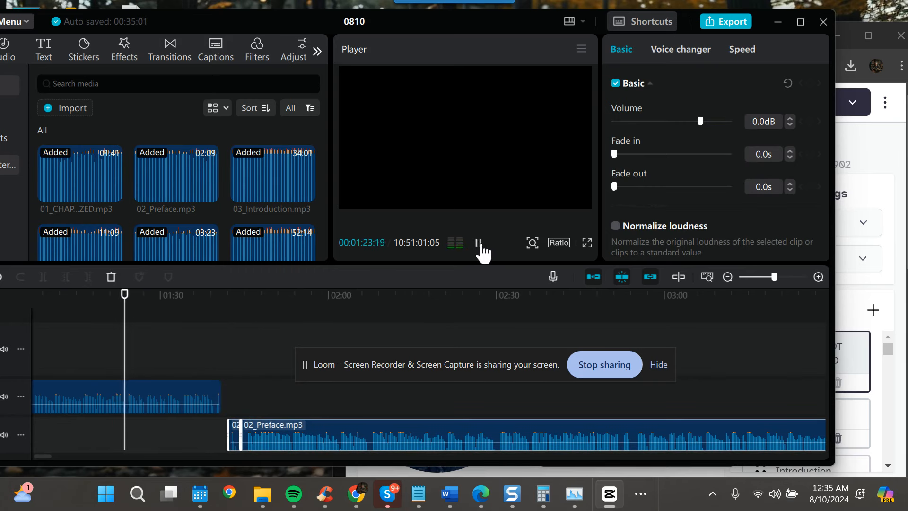
pyautogui.click(205, 296)
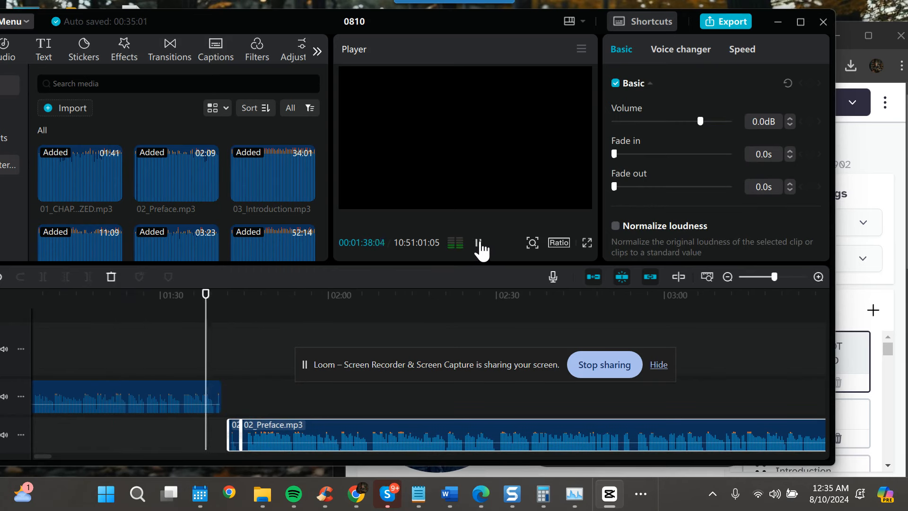
pyautogui.click(478, 242)
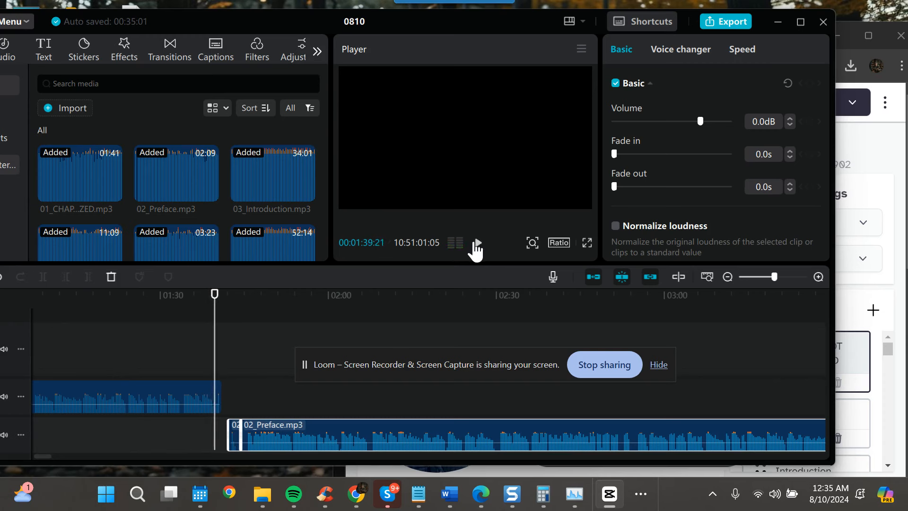
pyautogui.click(193, 387)
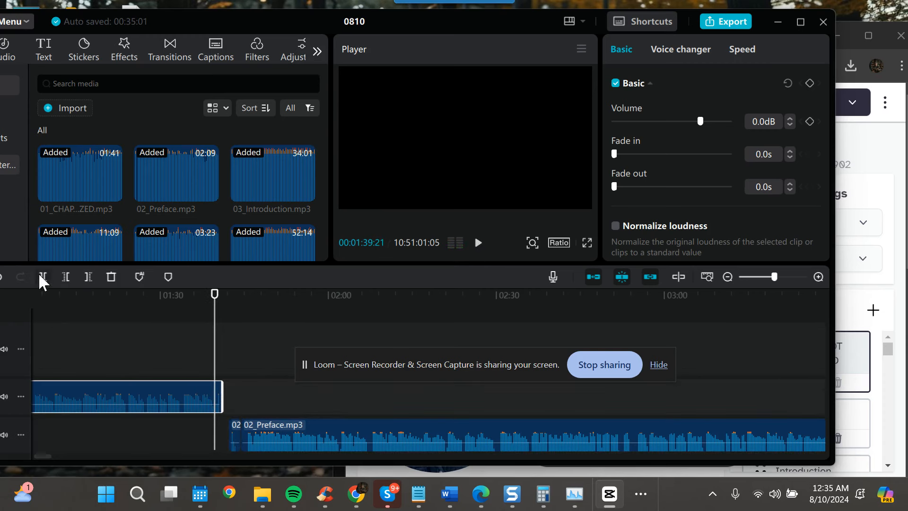
pyautogui.click(219, 391)
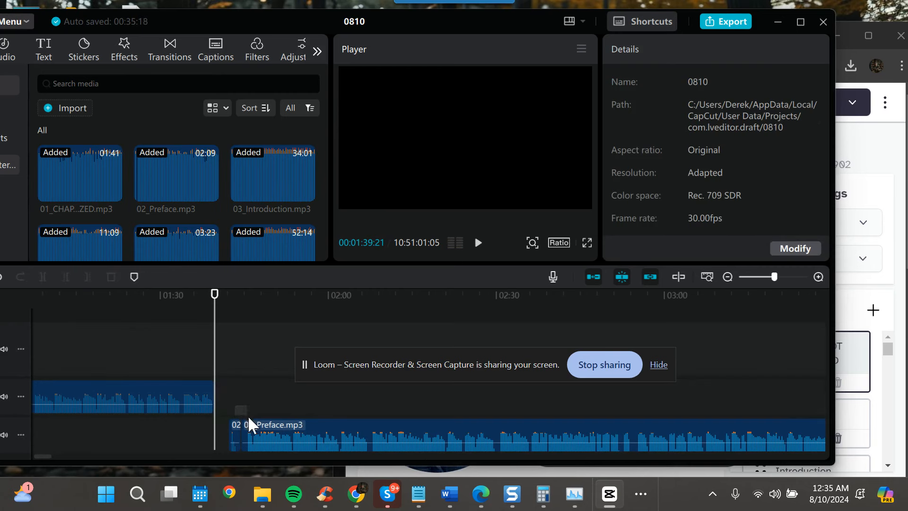
# - Move both 02_Preface.mp3 pieces slightly closer to the trimmed chapter clip and play from about 1:37 to check the pauses
pyautogui.moveTo(251, 421); pyautogui.dragTo(248, 427)
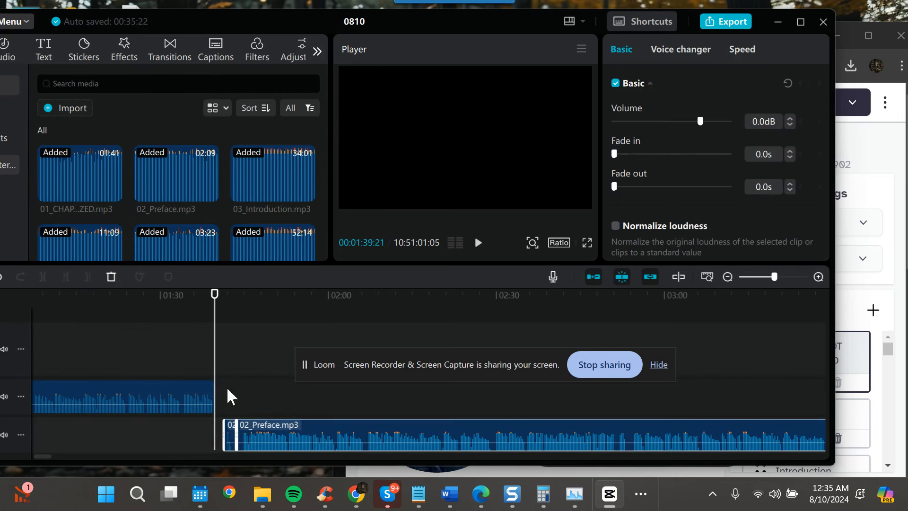
pyautogui.click(198, 296)
pyautogui.click(479, 243)
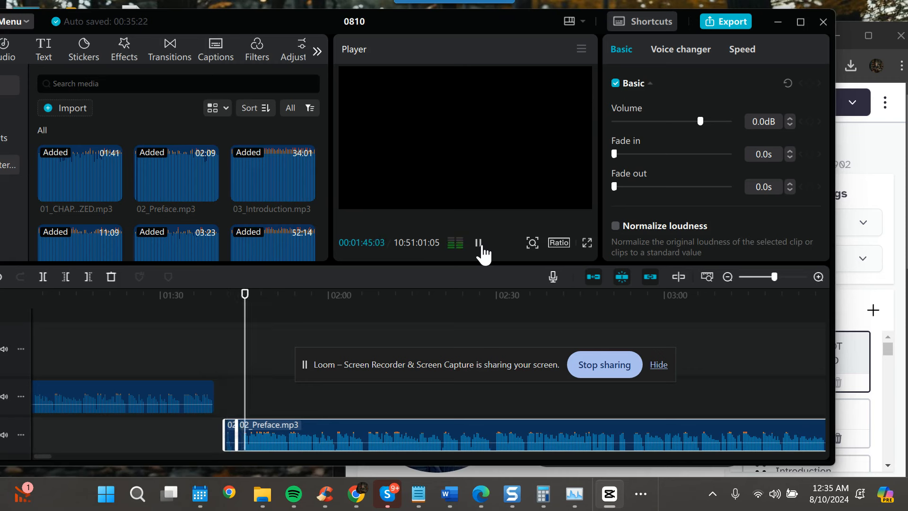
pyautogui.click(478, 243)
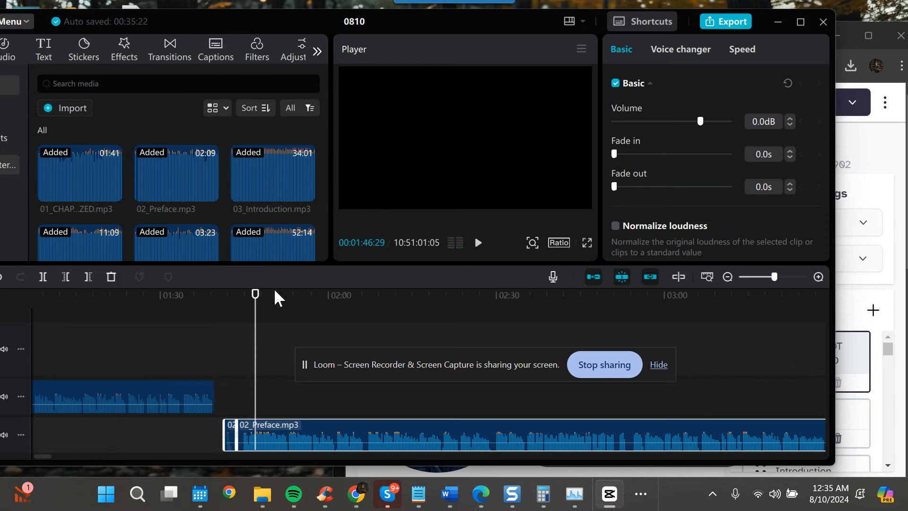
# - Locate the pause after the preface's opening words by playing it closely, and split 02_Preface.mp3 at 00:01:46:29
pyautogui.moveTo(256, 299); pyautogui.dragTo(246, 300)
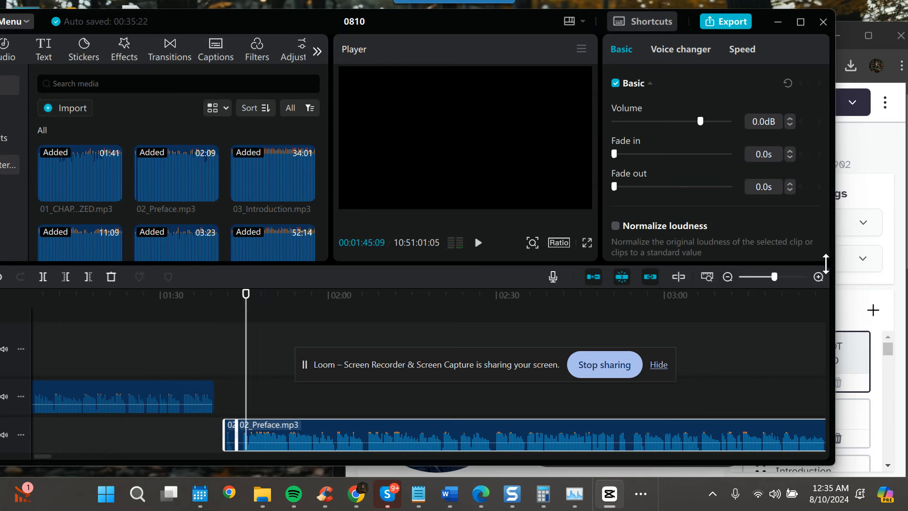
pyautogui.click(819, 276)
pyautogui.click(818, 276)
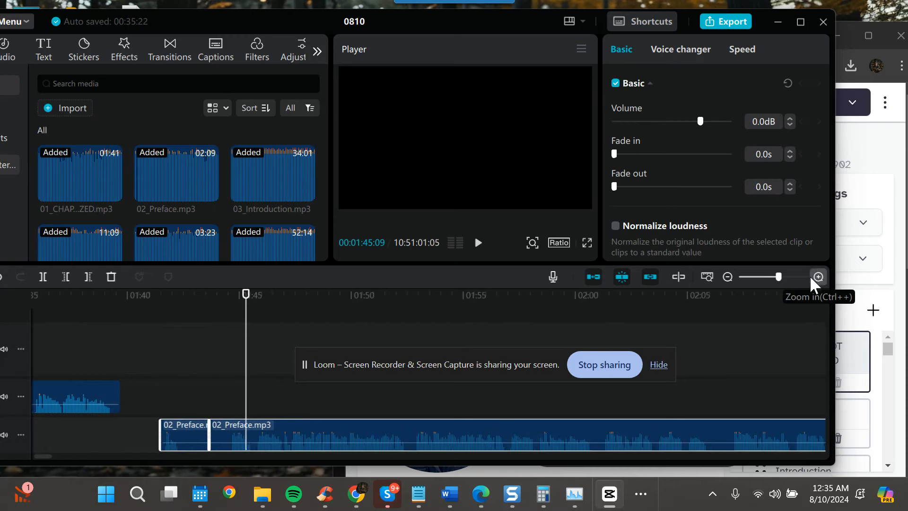
pyautogui.click(478, 244)
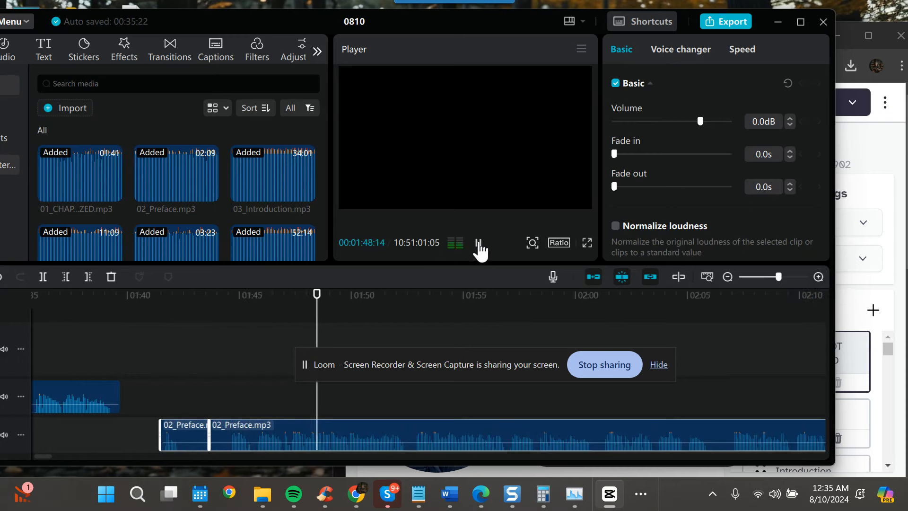
pyautogui.click(478, 244)
pyautogui.moveTo(320, 300); pyautogui.dragTo(283, 301)
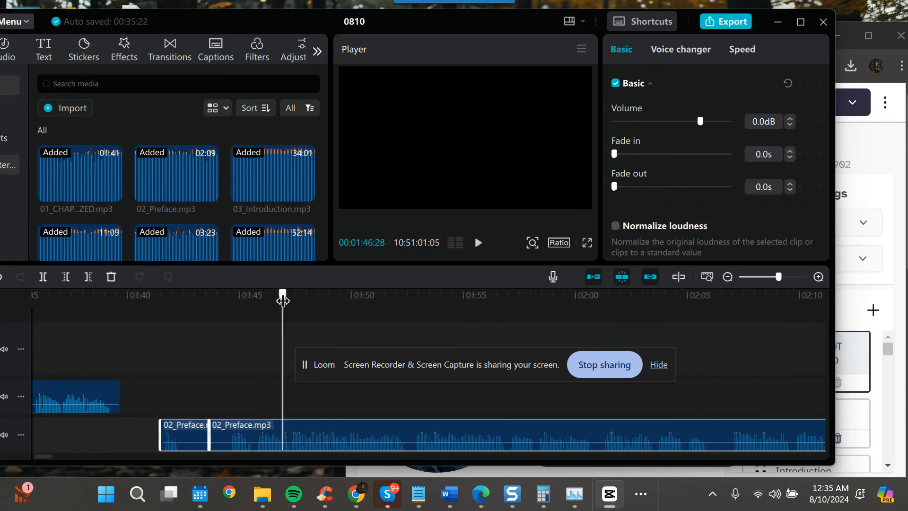
pyautogui.click(477, 243)
pyautogui.click(476, 243)
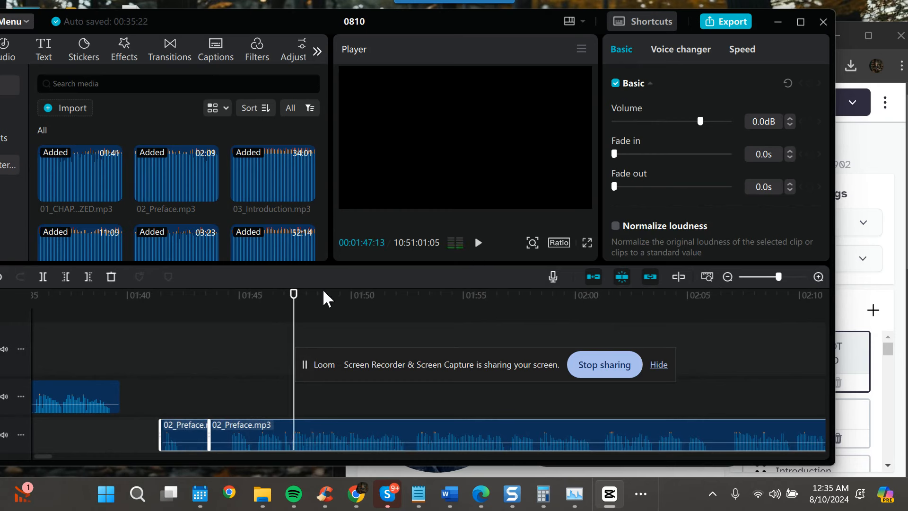
pyautogui.moveTo(295, 301); pyautogui.dragTo(283, 305)
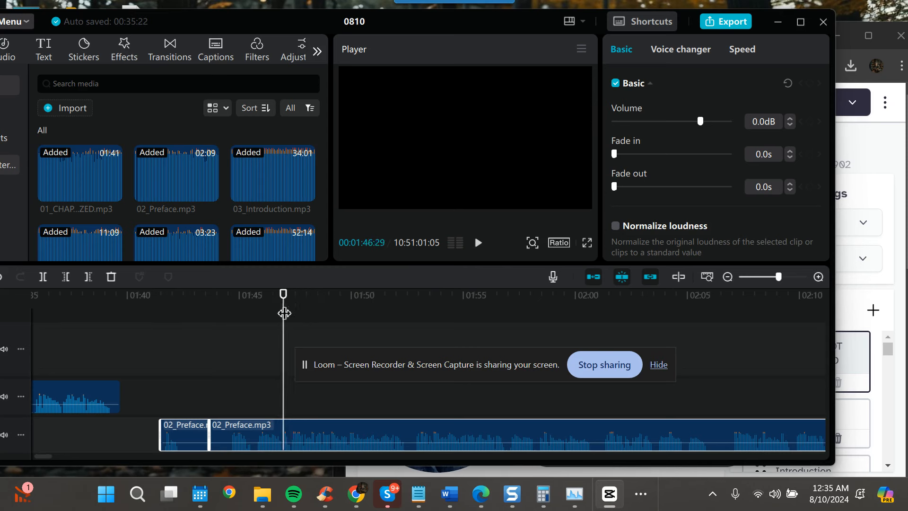
pyautogui.click(44, 276)
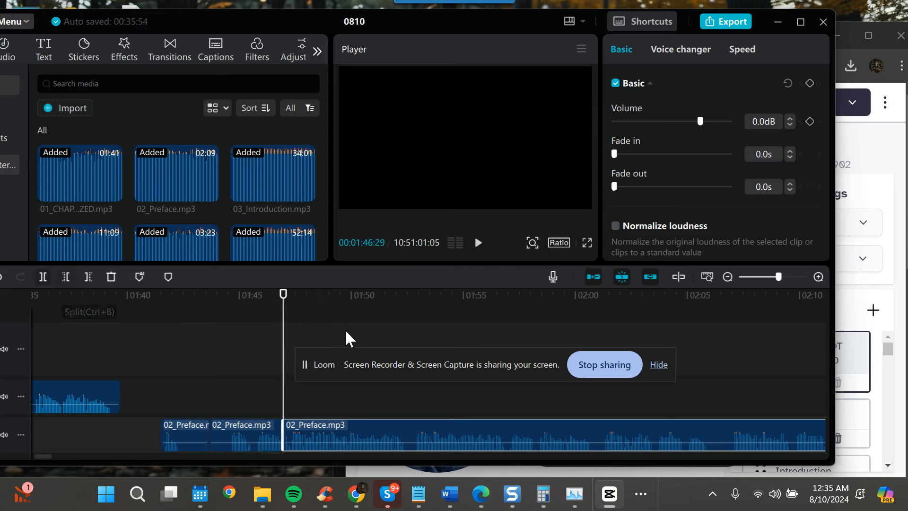
# - Split 02_Preface.mp3 again at 00:01:47:08 and delete the short piece between the two cuts
pyautogui.moveTo(284, 302); pyautogui.dragTo(290, 301)
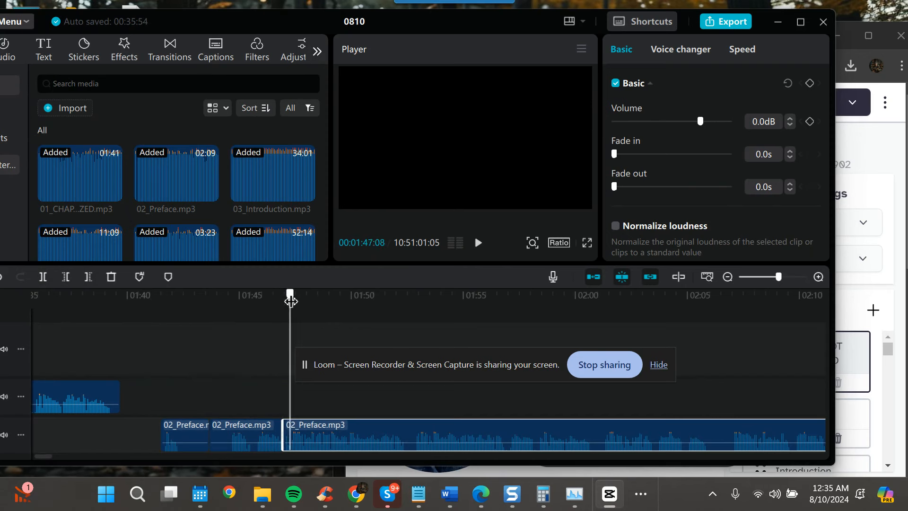
pyautogui.click(42, 277)
pyautogui.click(284, 421)
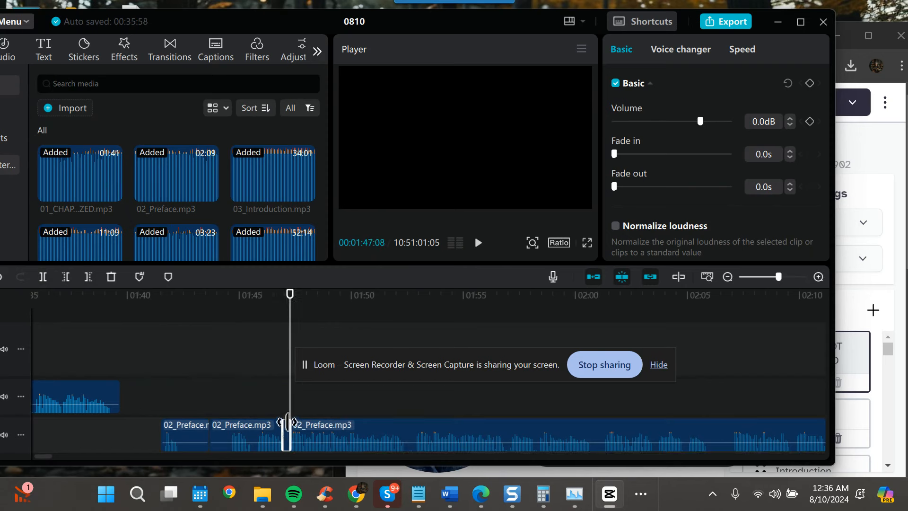
# - Play across the new gap in the preface near 1:46 to examine where the speech before it ends
pyautogui.click(271, 296)
pyautogui.click(479, 244)
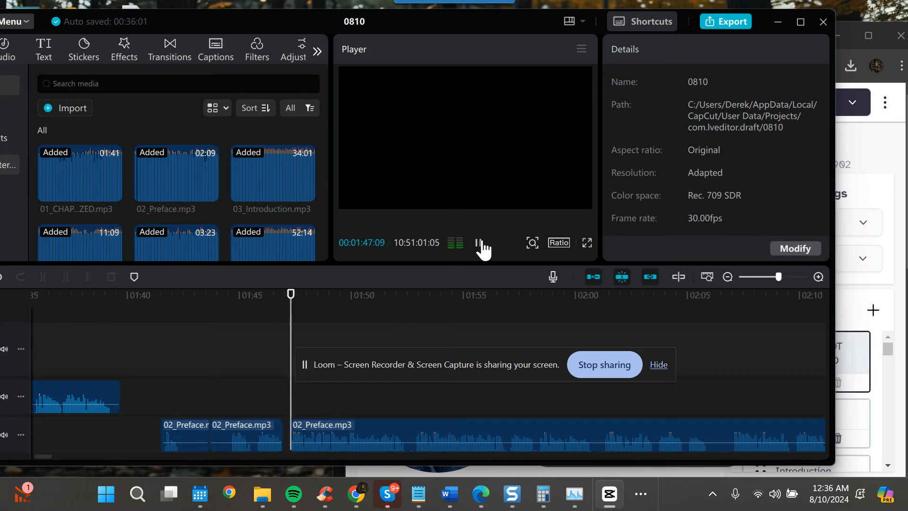
pyautogui.moveTo(283, 302); pyautogui.dragTo(279, 302)
pyautogui.click(817, 276)
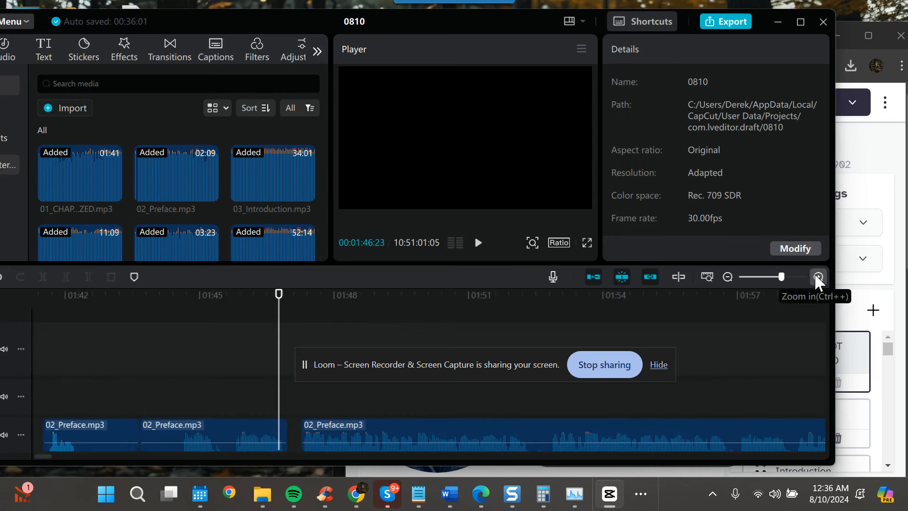
pyautogui.click(816, 276)
pyautogui.click(477, 243)
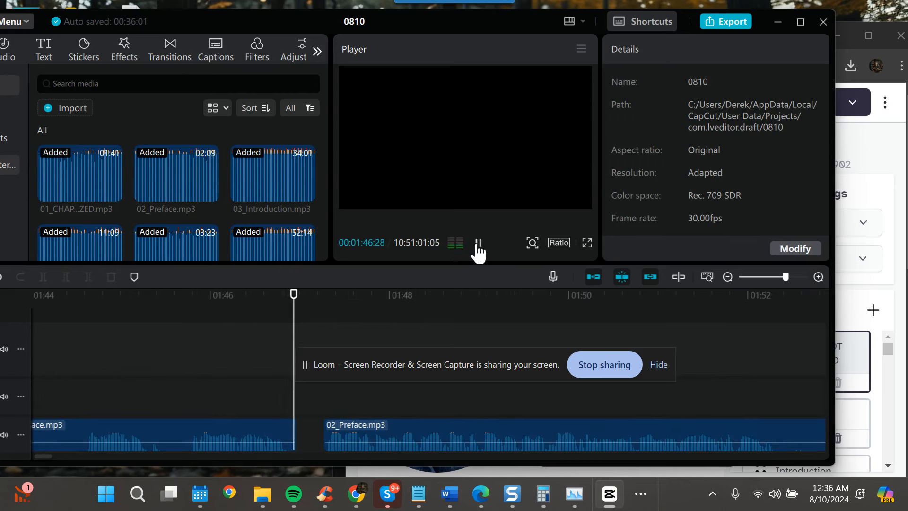
pyautogui.click(477, 243)
# - Split the 02_Preface.mp3 piece before the gap at 00:01:46:24, delete its short tail, and play from 00:01:46:16 to check the gap
pyautogui.click(288, 303)
pyautogui.moveTo(288, 303); pyautogui.dragTo(283, 304)
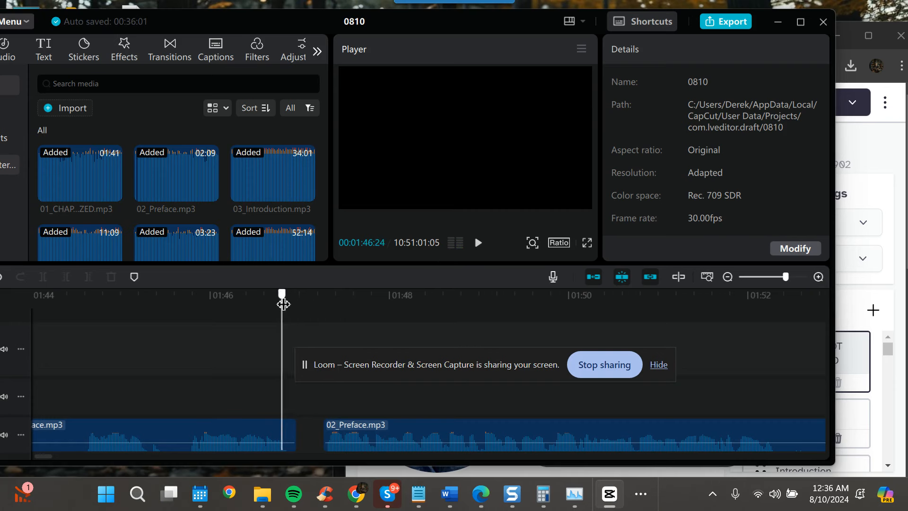
pyautogui.click(172, 426)
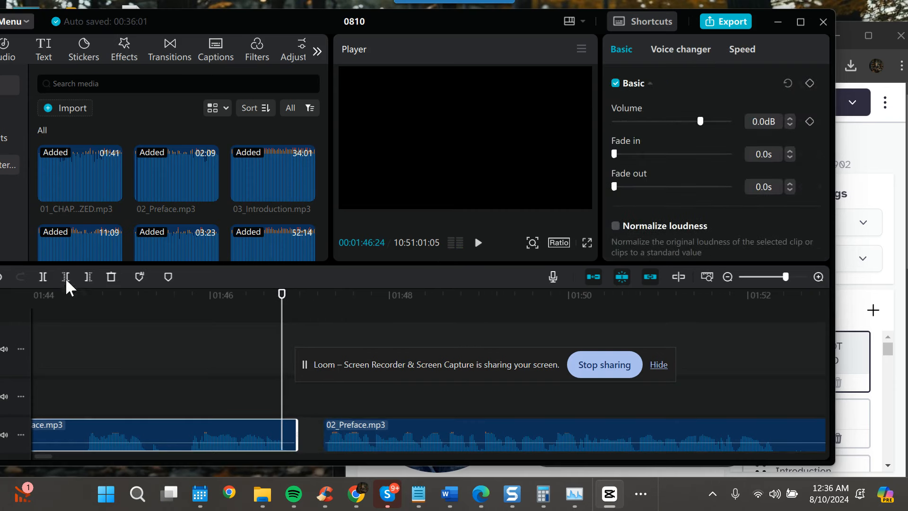
pyautogui.click(43, 276)
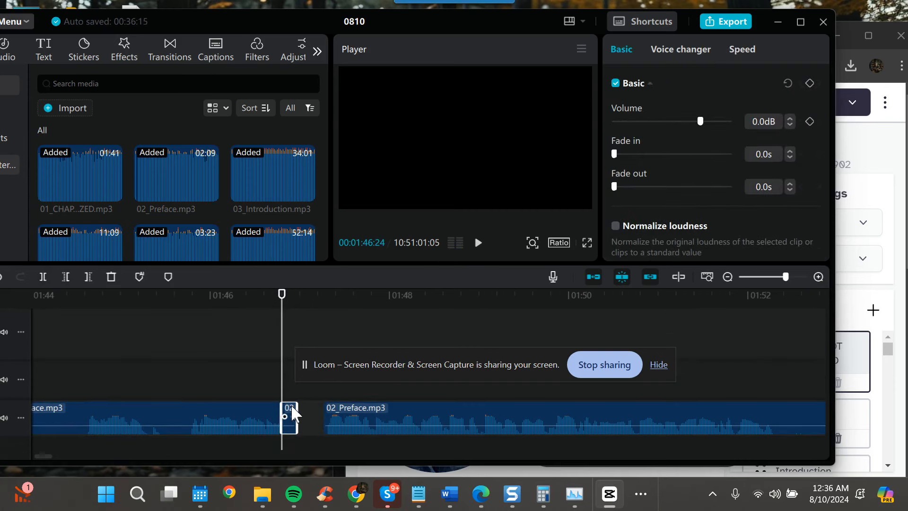
pyautogui.press('Delete')
pyautogui.click(258, 295)
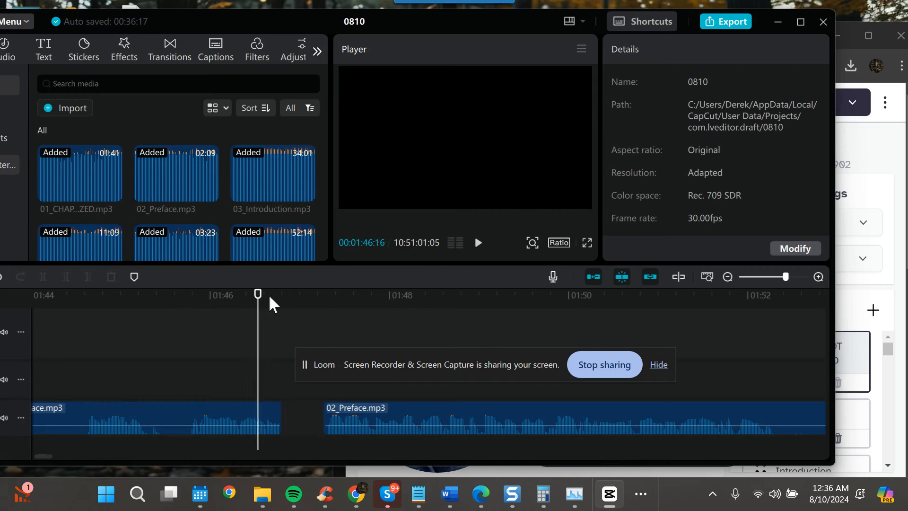
pyautogui.click(479, 243)
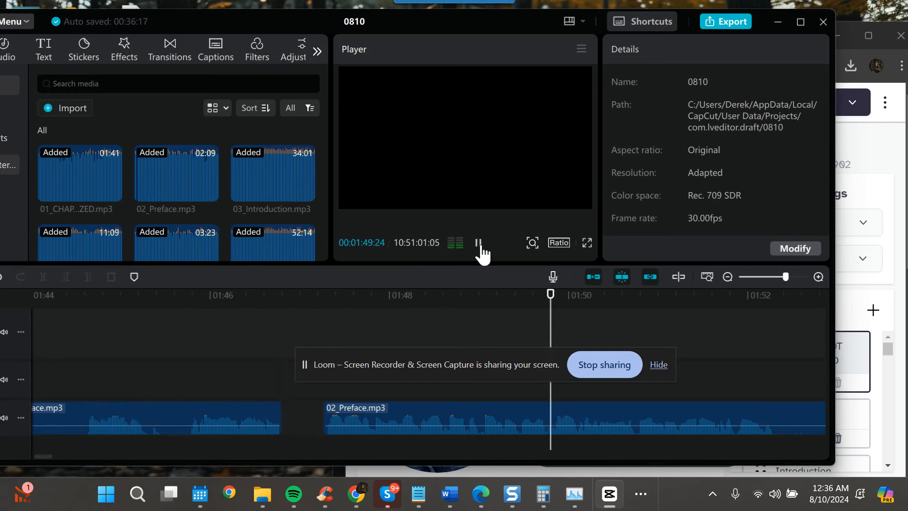
# - Listen to the 02_Preface.mp3 clip on the timeline from about 01:50 to 01:54
pyautogui.click(479, 243)
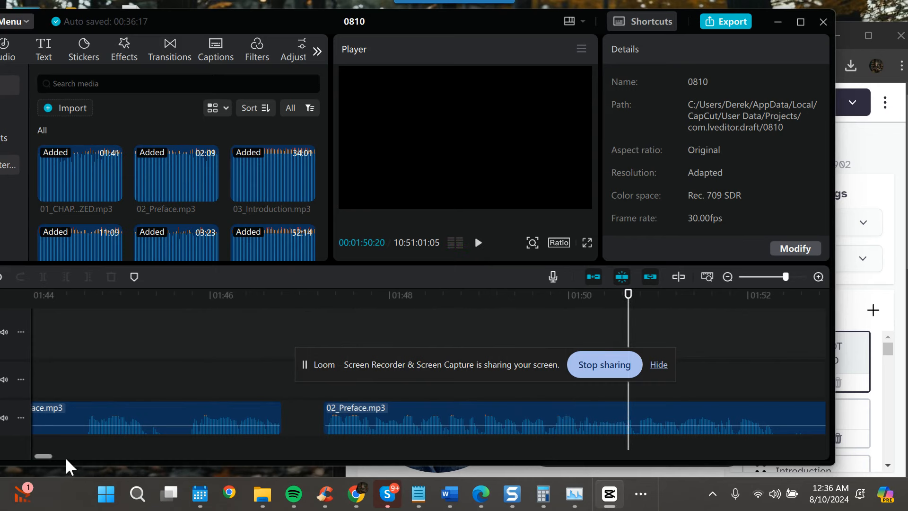
pyautogui.moveTo(46, 455)
pyautogui.mouseDown()
pyautogui.moveTo(58, 456)
pyautogui.moveTo(42, 459)
pyautogui.moveTo(48, 464)
pyautogui.mouseUp()
pyautogui.click(481, 245)
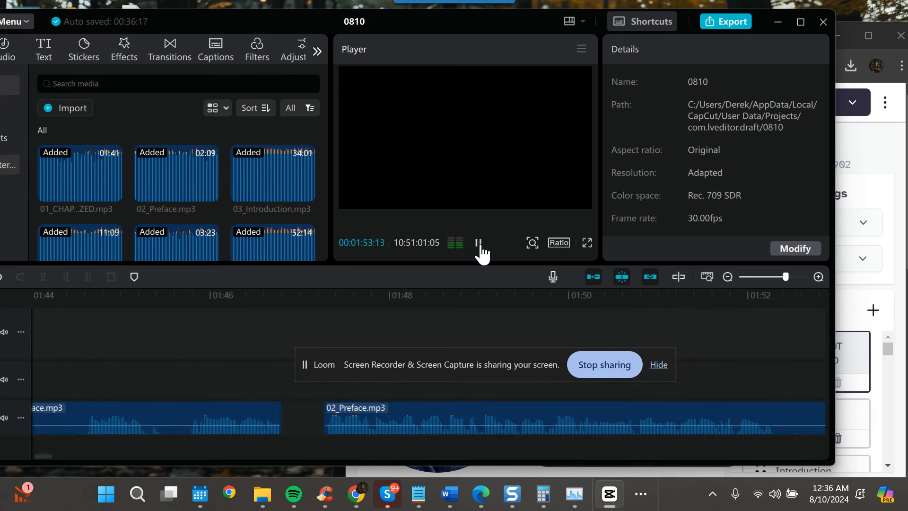
pyautogui.click(479, 243)
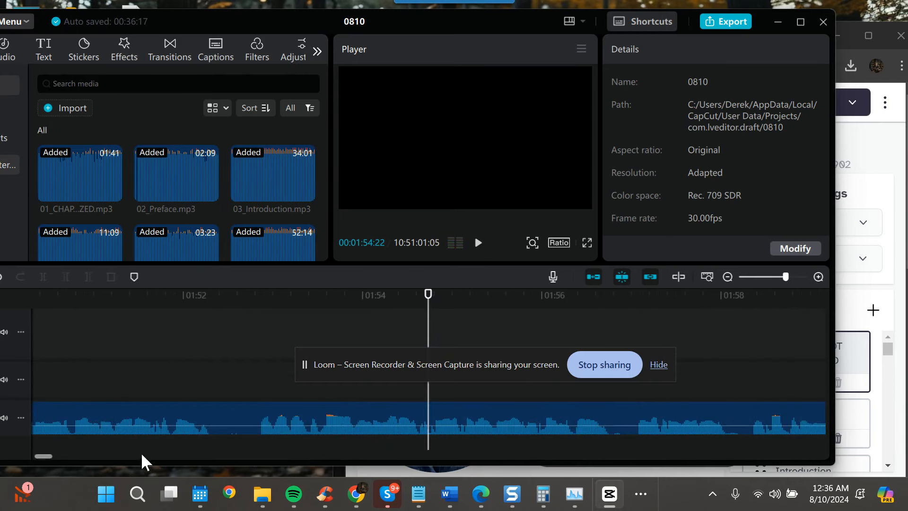
# - Examine the later part of the Preface audio on the timeline, and listen to a short passage around 03:32
pyautogui.hscroll(5, 50, 453)
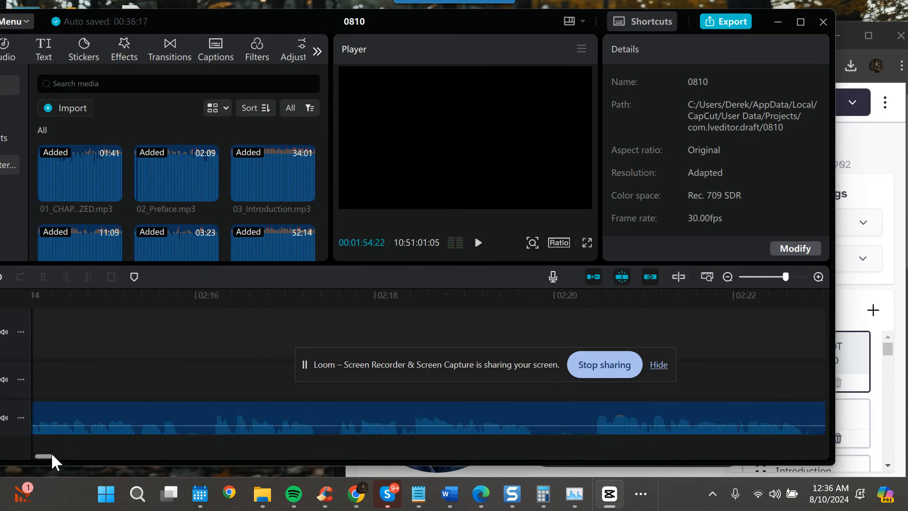
pyautogui.hscroll(-5, 49, 455)
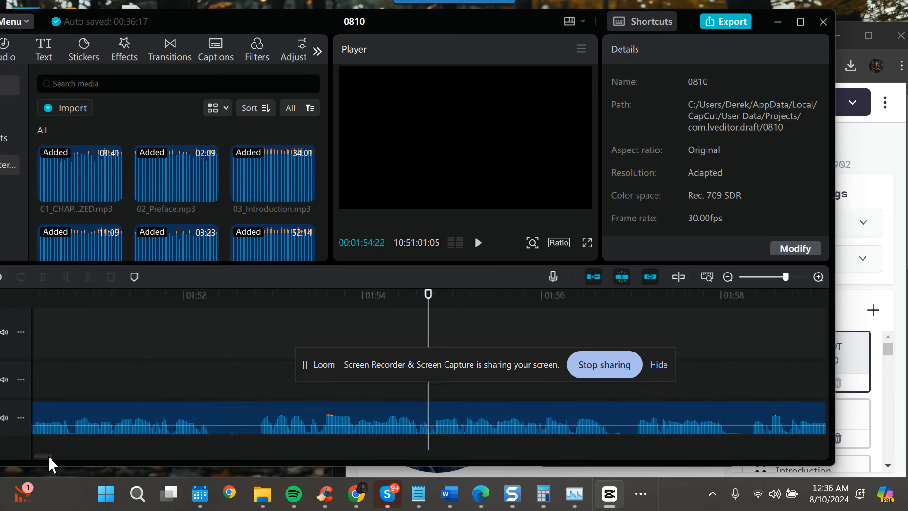
pyautogui.hscroll(10, 48, 455)
pyautogui.hscroll(5, 49, 455)
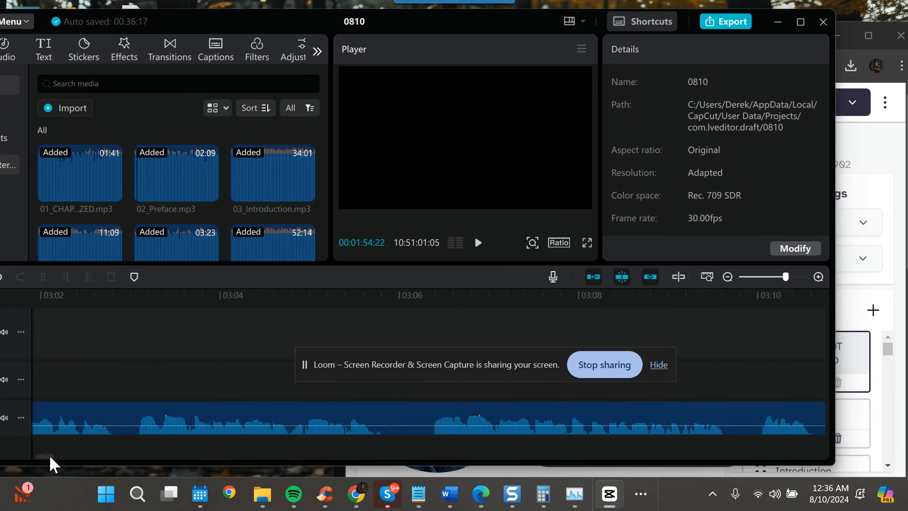
pyautogui.moveTo(49, 454); pyautogui.dragTo(50, 455)
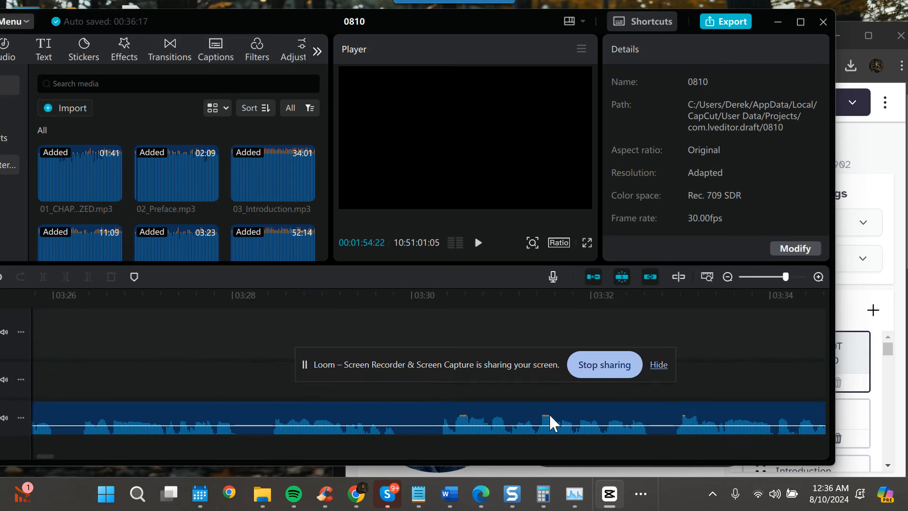
pyautogui.click(478, 242)
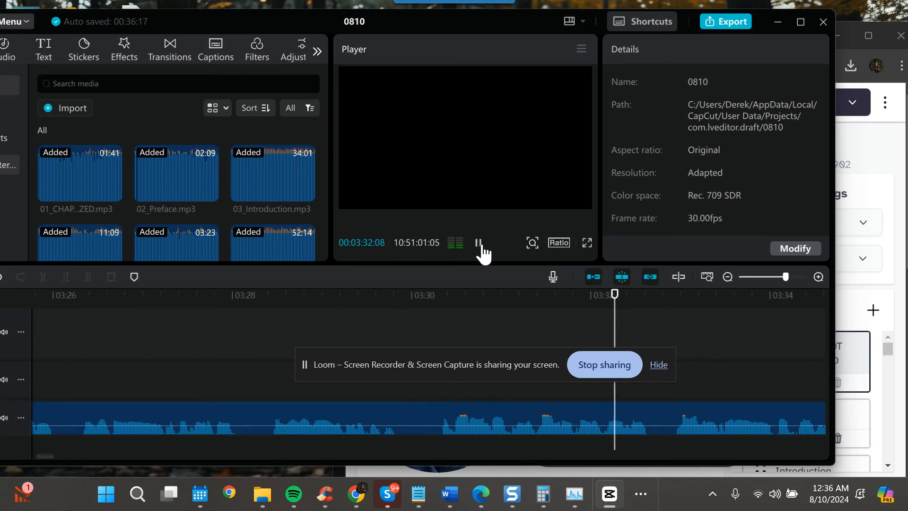
pyautogui.click(479, 243)
pyautogui.moveTo(44, 454); pyautogui.dragTo(122, 462)
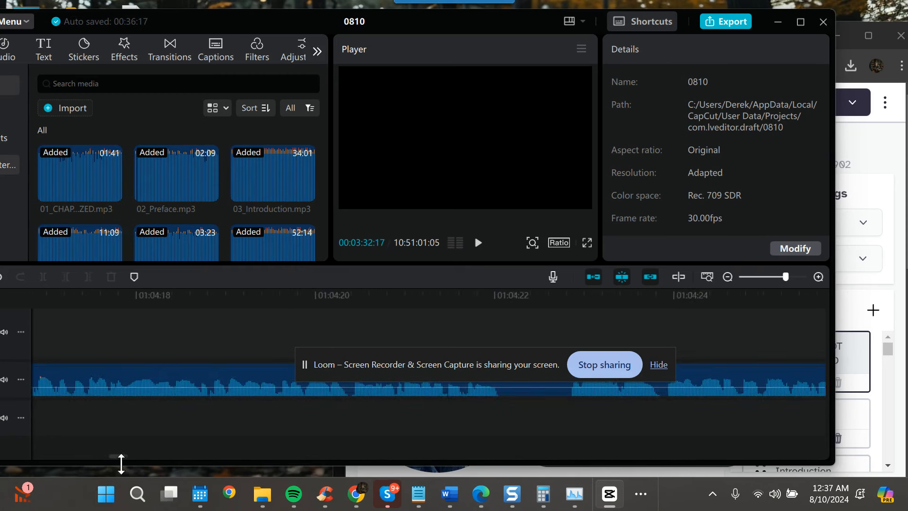
pyautogui.click(883, 402)
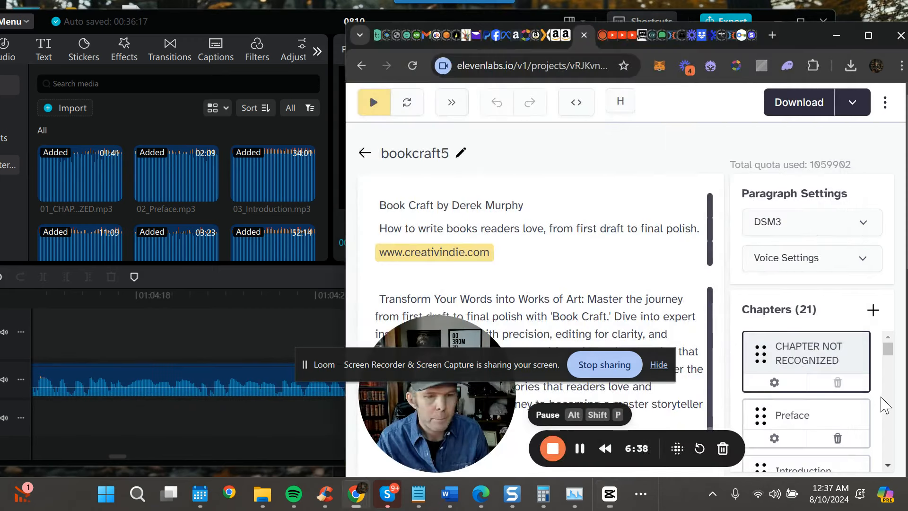
pyautogui.click(164, 281)
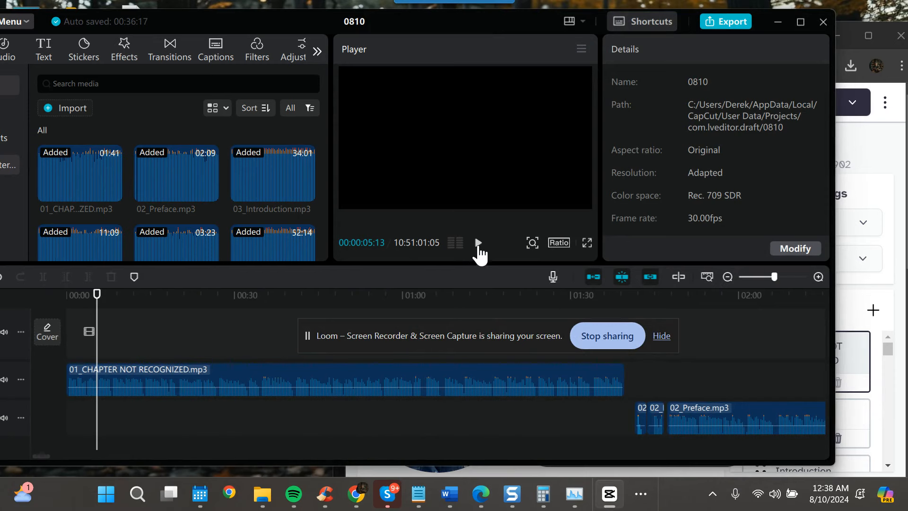
# - Listen to 01_CHAPTER NOT RECOGNIZED.mp3 from about 00:05 to 00:08, and examine its opening waveform more closely
pyautogui.click(478, 244)
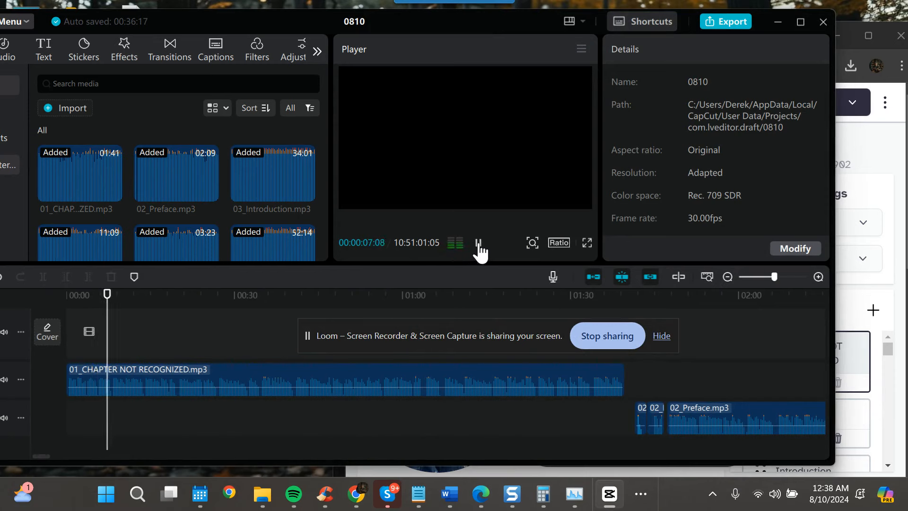
pyautogui.click(478, 243)
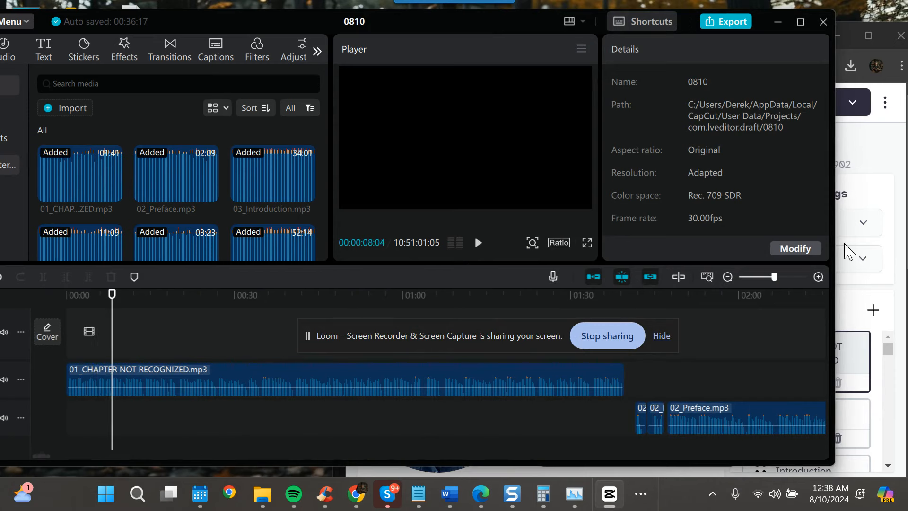
pyautogui.click(818, 276)
pyautogui.click(818, 276)
pyautogui.moveTo(48, 453); pyautogui.dragTo(30, 454)
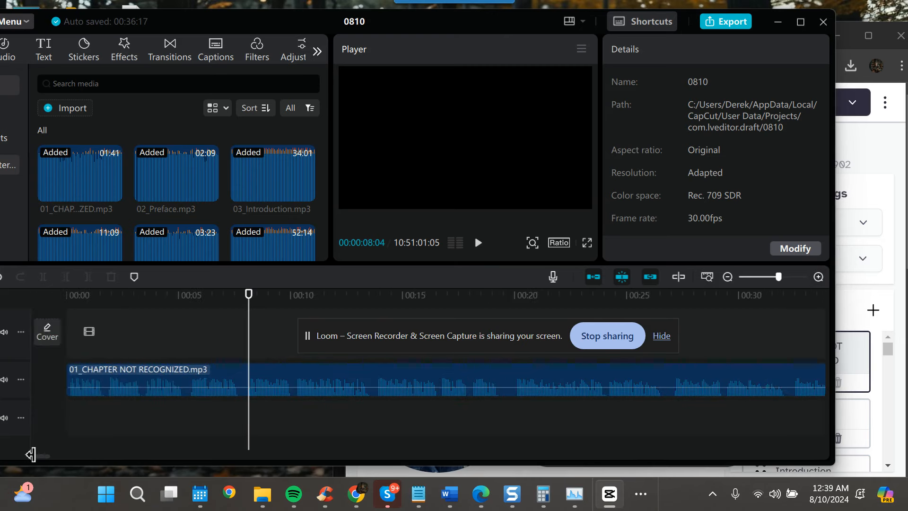
pyautogui.click(885, 356)
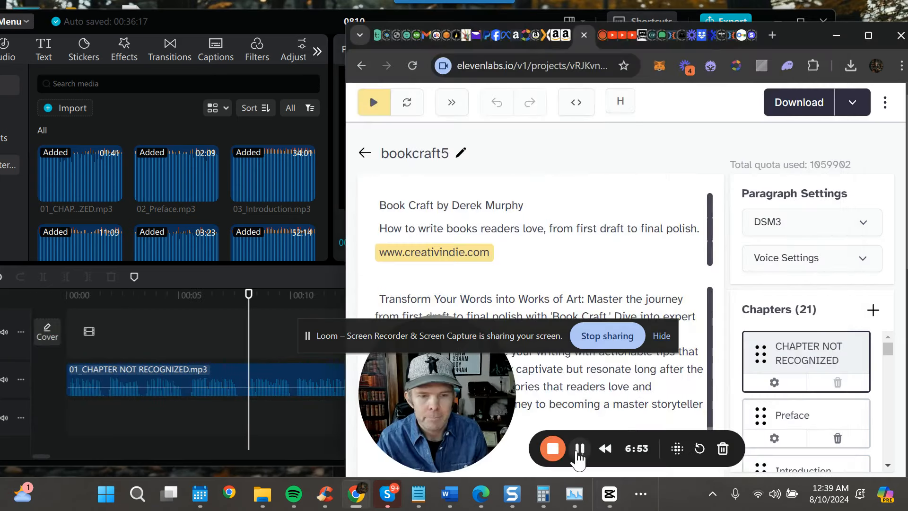
pyautogui.click(579, 449)
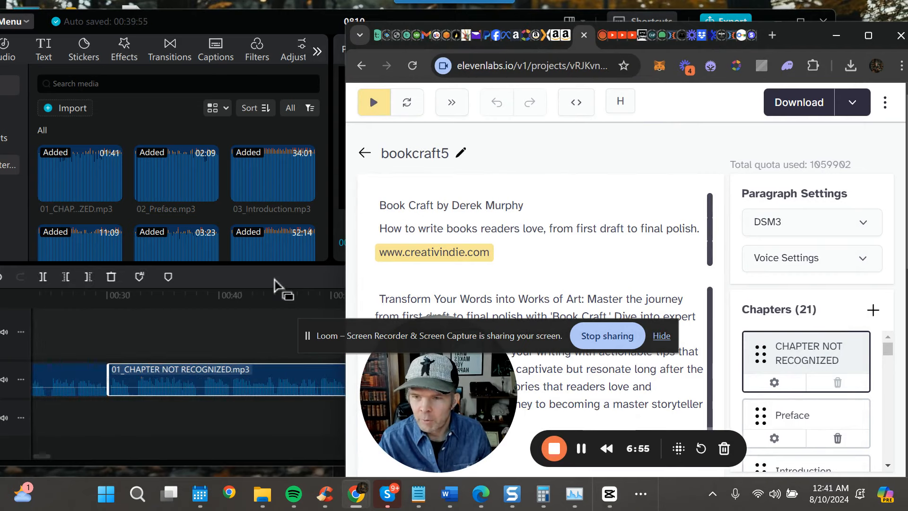
pyautogui.click(277, 286)
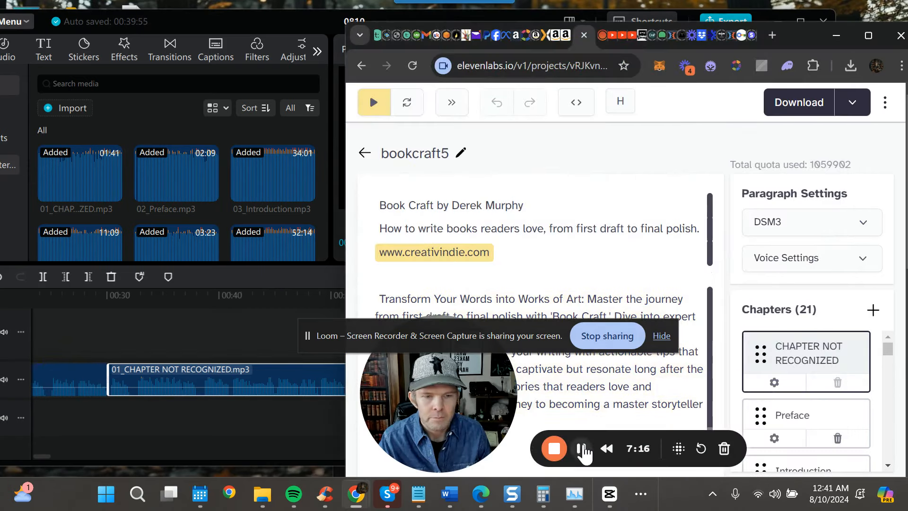
pyautogui.scroll(1, 285, 315)
pyautogui.click(286, 322)
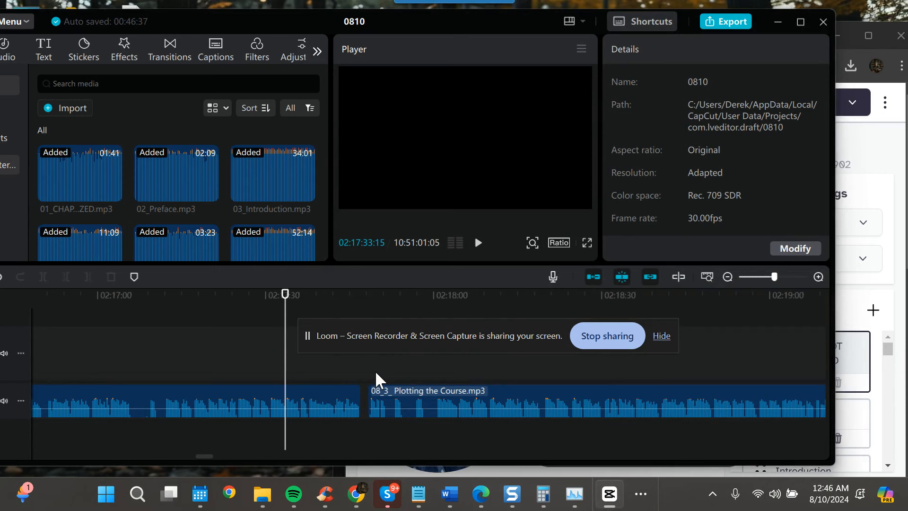
# - Listen to the start of the 08_3_ Plotting the Course.mp3 clip on the timeline
pyautogui.moveTo(286, 300); pyautogui.dragTo(369, 297)
pyautogui.click(478, 242)
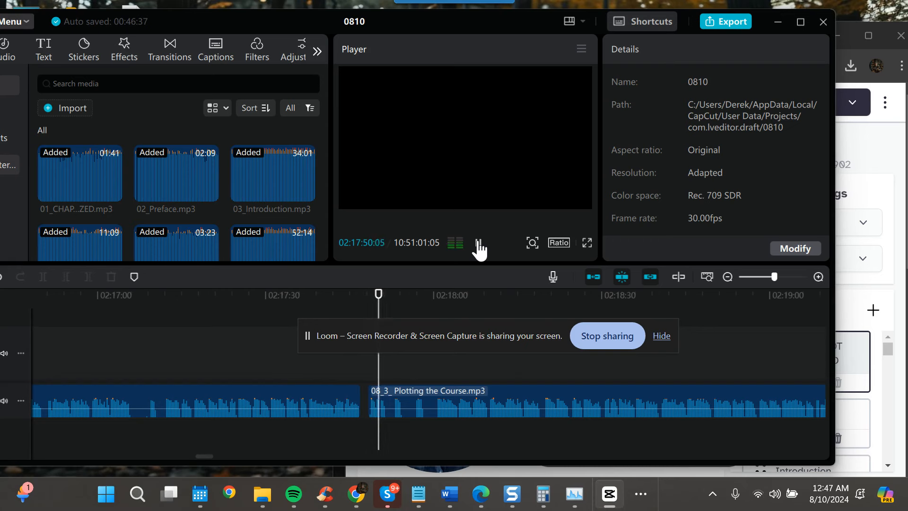
pyautogui.click(478, 242)
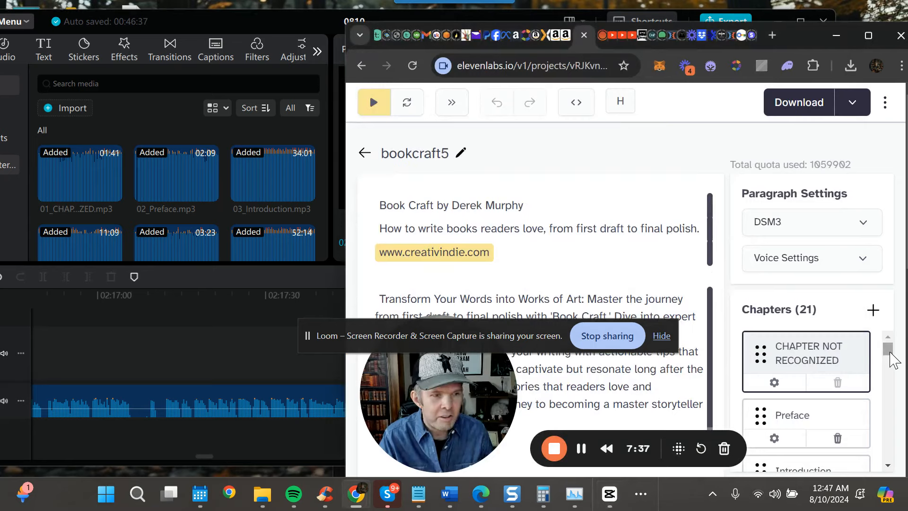
# - Switch to ElevenLabs and open the chapter "3: Plotting the Course" in bookcraft5 to view its chapter number and title headings
pyautogui.click(886, 361)
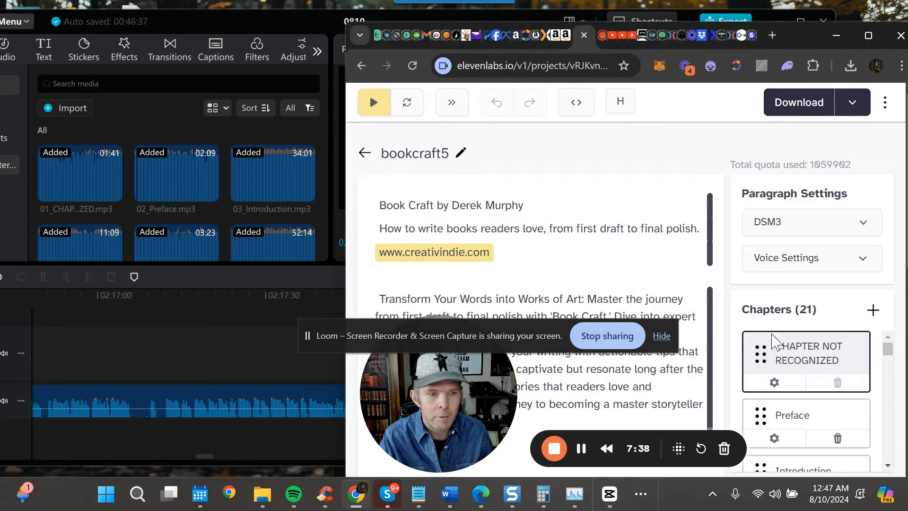
pyautogui.click(678, 301)
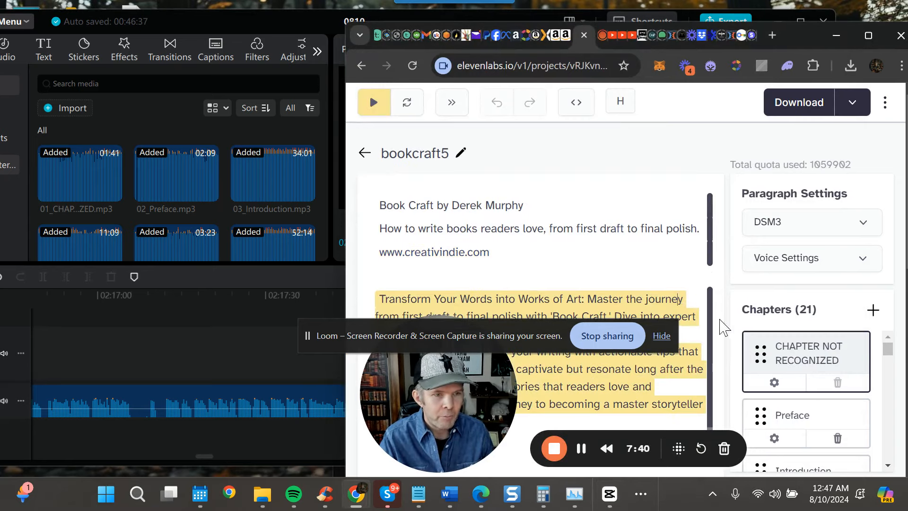
pyautogui.moveTo(886, 350); pyautogui.dragTo(890, 382)
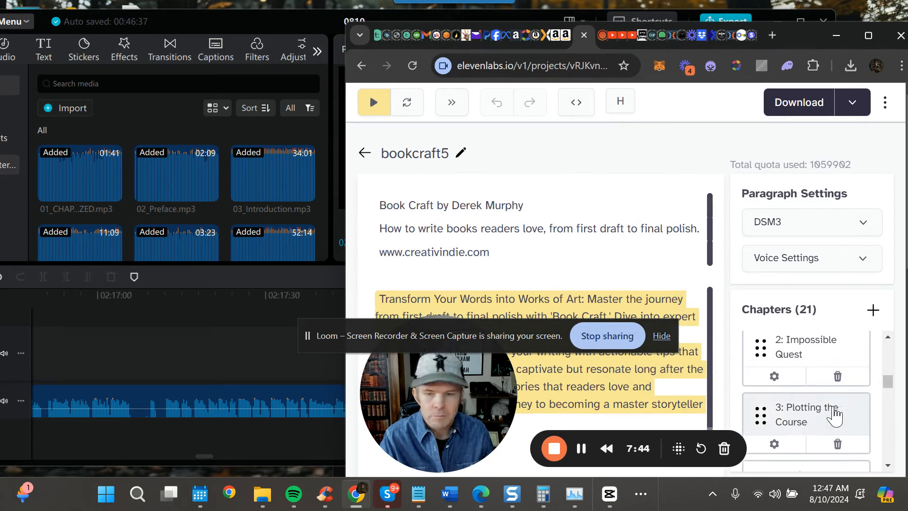
pyautogui.click(782, 416)
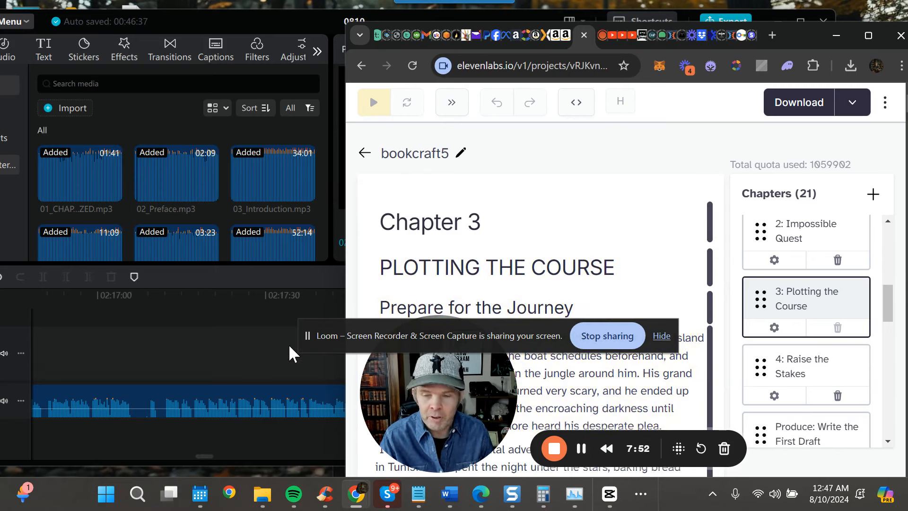
pyautogui.click(479, 267)
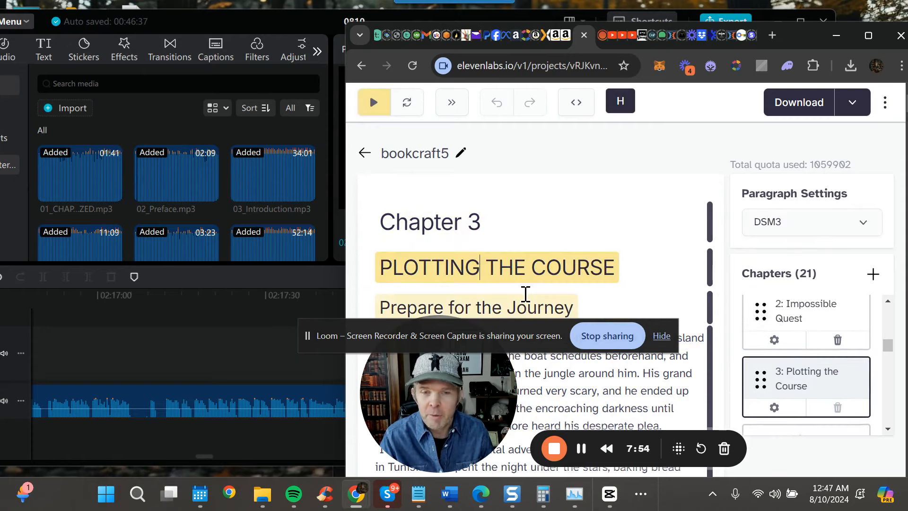
# - Return to CapCut and listen to the opening headings of 08_3_ Plotting the Course.mp3 from about 02:17:49
pyautogui.click(256, 379)
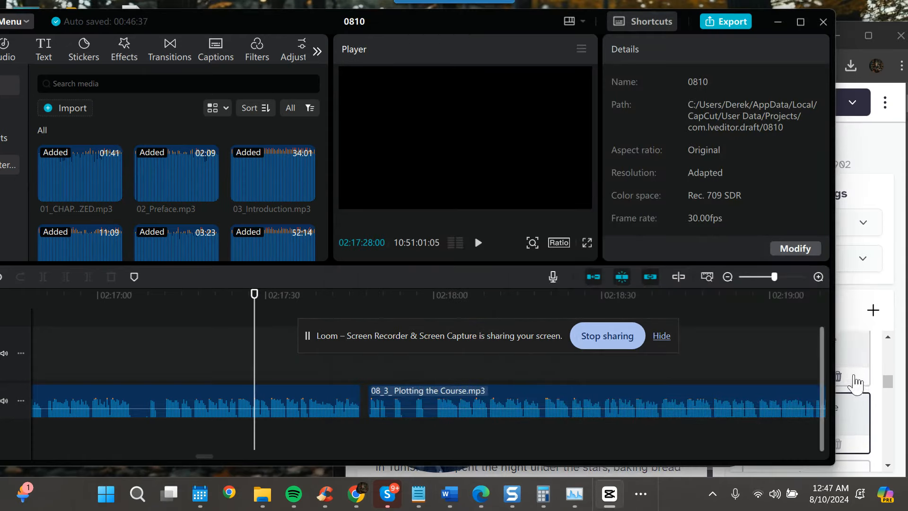
pyautogui.click(856, 384)
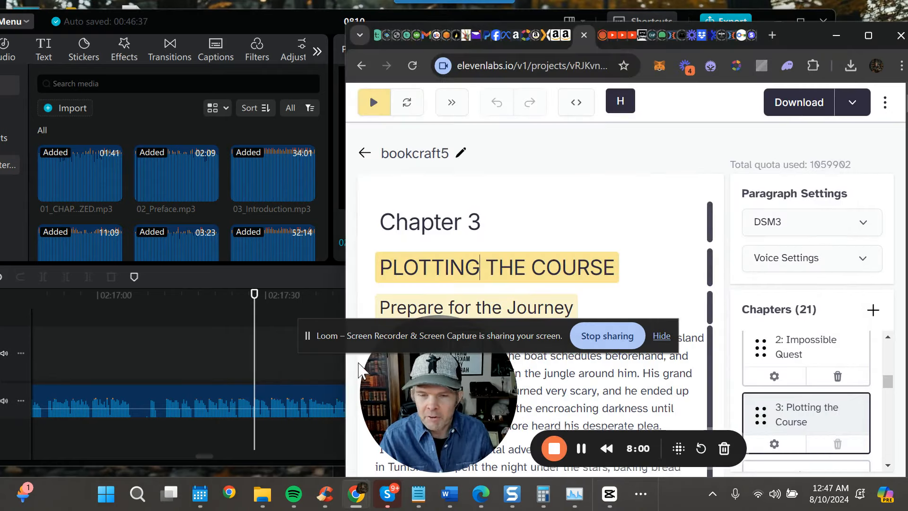
pyautogui.click(260, 366)
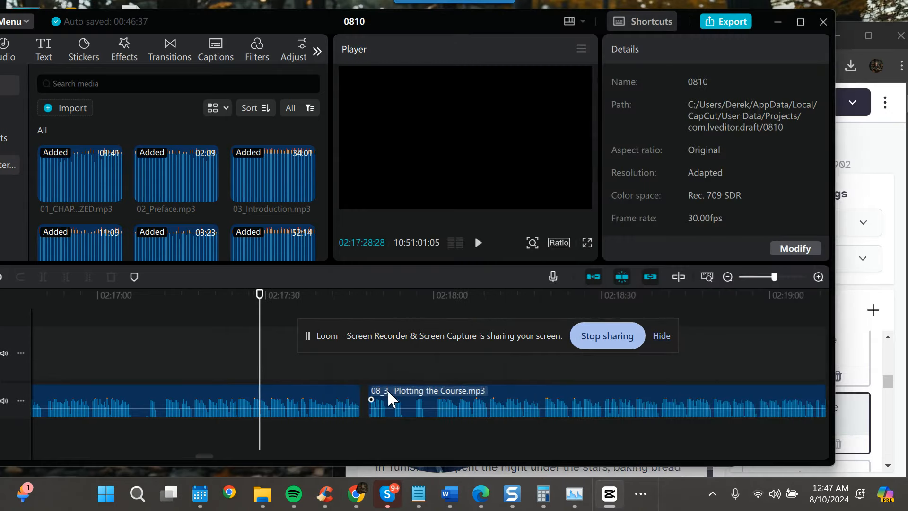
pyautogui.click(389, 300)
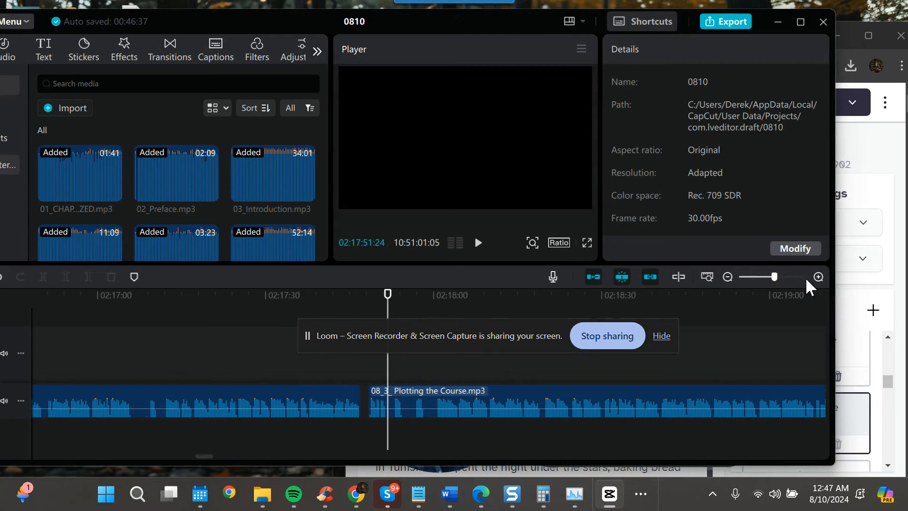
pyautogui.click(818, 277)
pyautogui.click(817, 277)
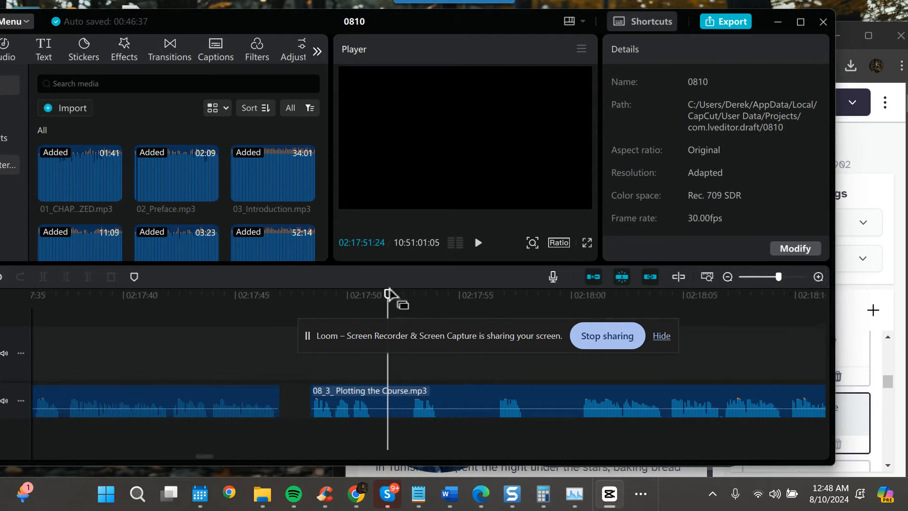
pyautogui.moveTo(389, 295); pyautogui.dragTo(330, 295)
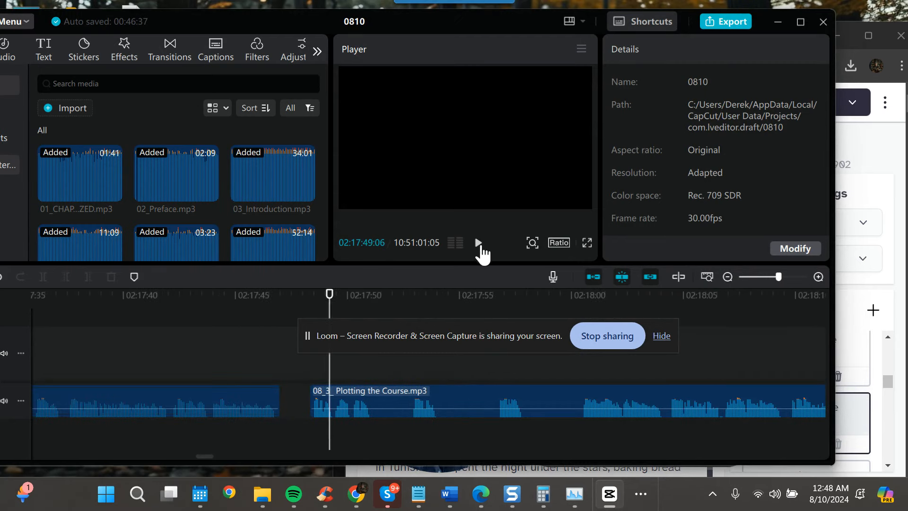
pyautogui.click(478, 242)
pyautogui.click(479, 242)
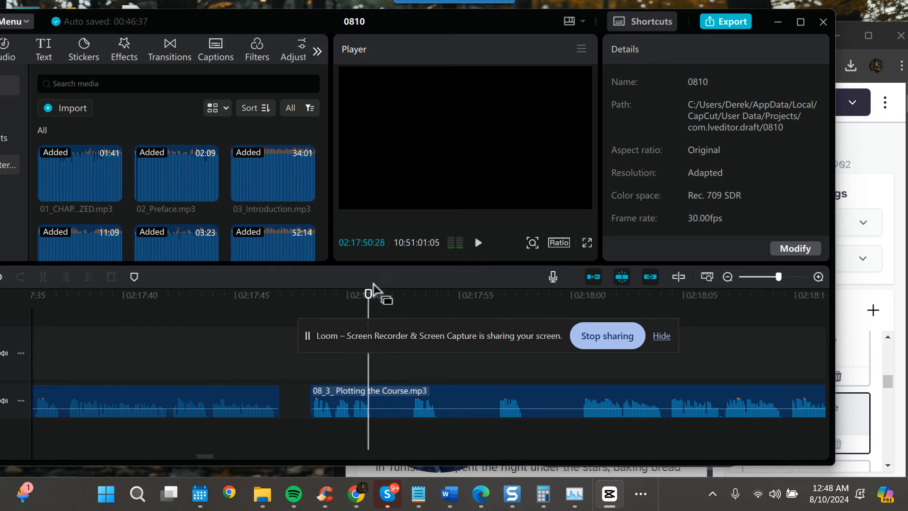
# - Split the 08_3_ Plotting the Course.mp3 clip at 02:17:49:11 and 02:17:51:16, and select the short middle piece
pyautogui.click(334, 296)
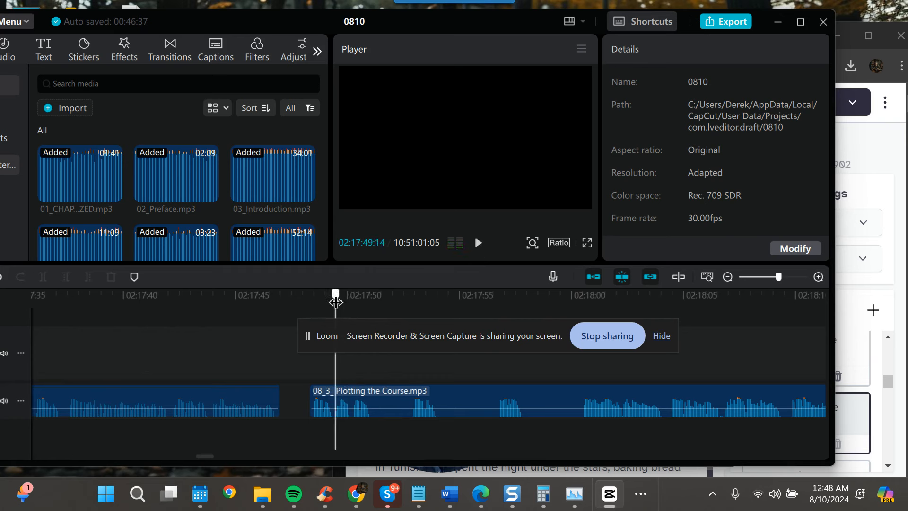
pyautogui.click(355, 407)
pyautogui.click(43, 277)
pyautogui.click(344, 393)
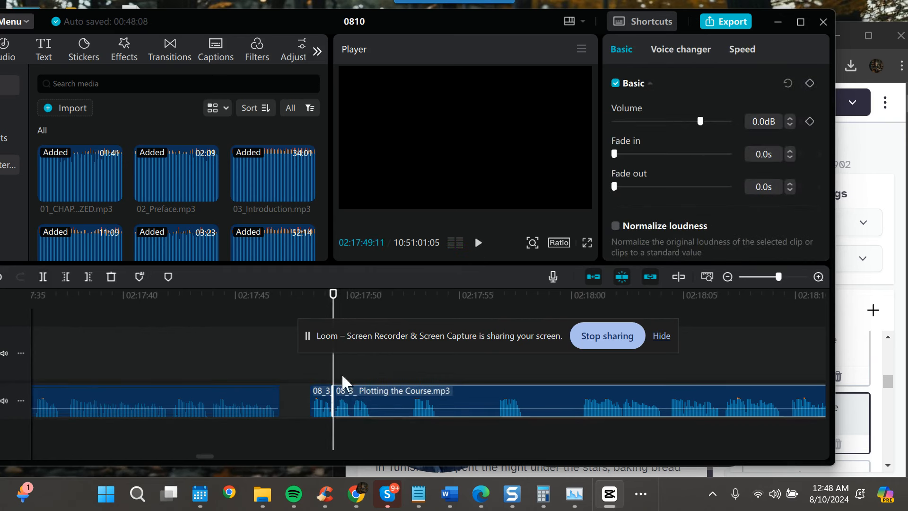
pyautogui.click(382, 296)
pyautogui.click(42, 277)
pyautogui.click(349, 398)
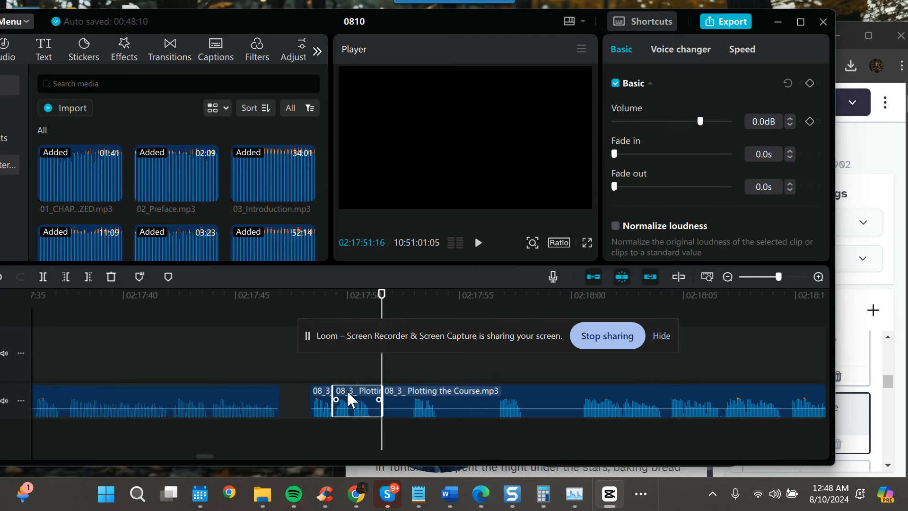
# - Delete the selected middle piece and close the gap by moving the rest of 08_3_ Plotting the Course.mp3 against the short opening piece
pyautogui.press('Delete')
pyautogui.click(391, 405)
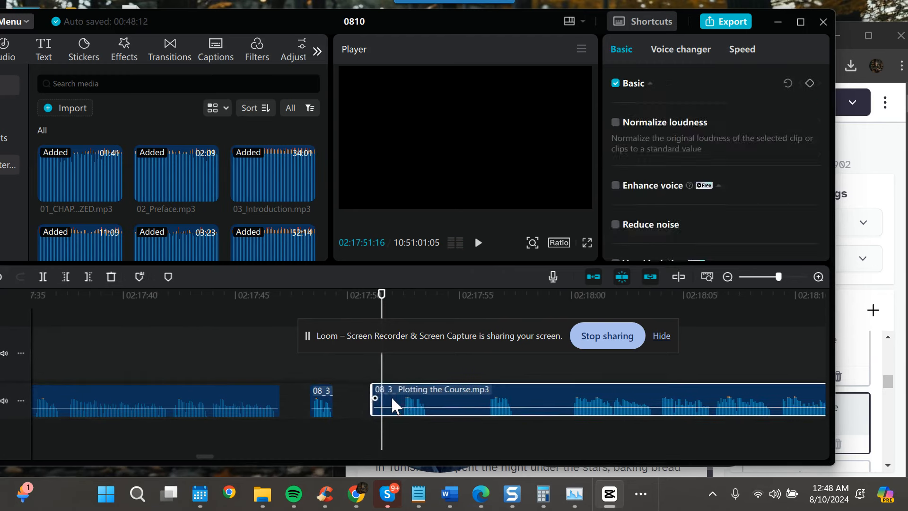
pyautogui.moveTo(391, 405); pyautogui.dragTo(357, 405)
# - Listen to the tightened opening of 08_3_ Plotting the Course.mp3 from 02:17:48:02
pyautogui.click(305, 295)
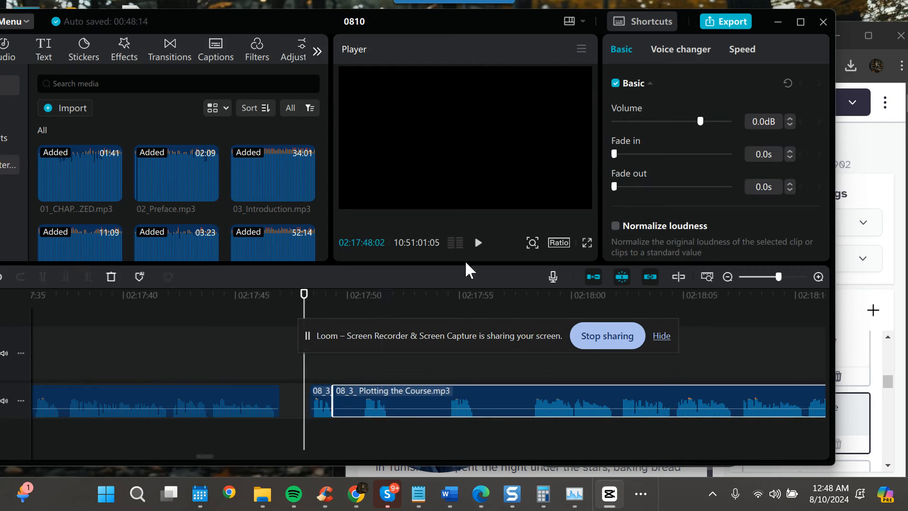
pyautogui.click(479, 243)
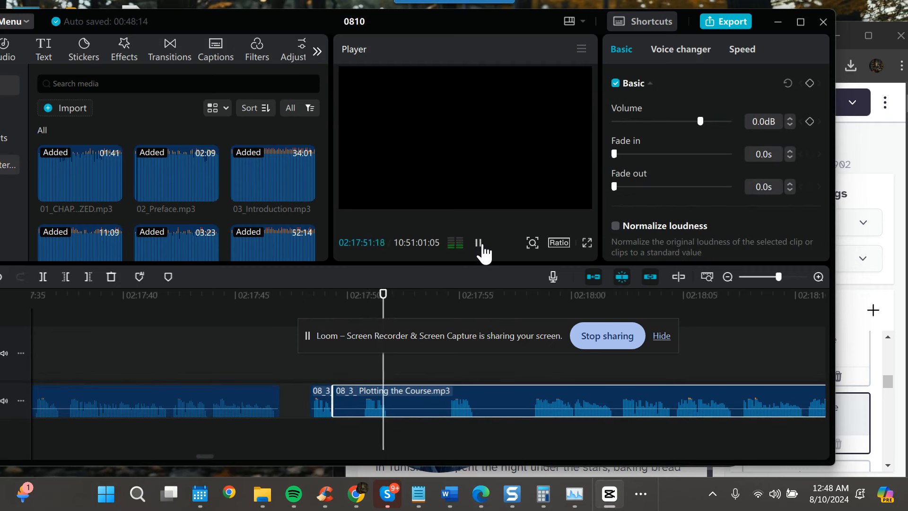
pyautogui.click(478, 243)
pyautogui.click(728, 278)
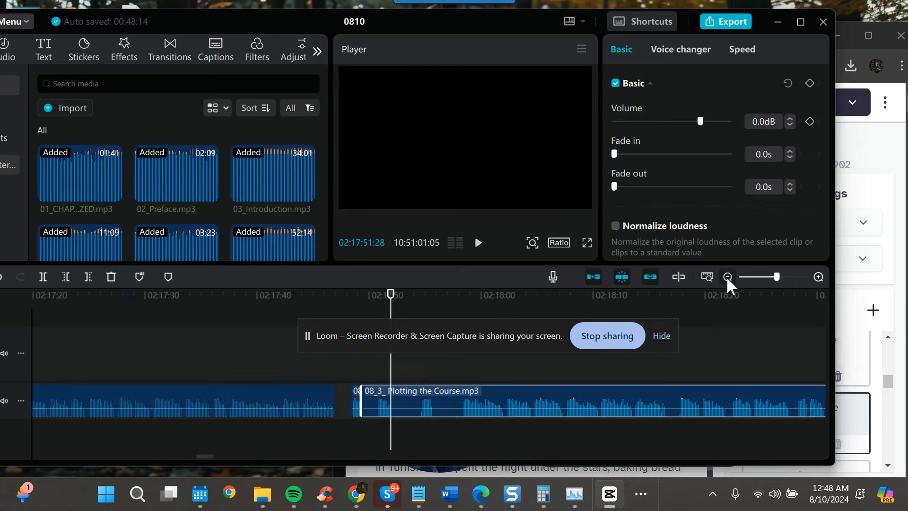
pyautogui.click(727, 278)
# - Switch to ElevenLabs and break the first paragraph under "Prepare for the Journey" before "His grand travel adventure", leaving a blank line between the parts
pyautogui.click(883, 381)
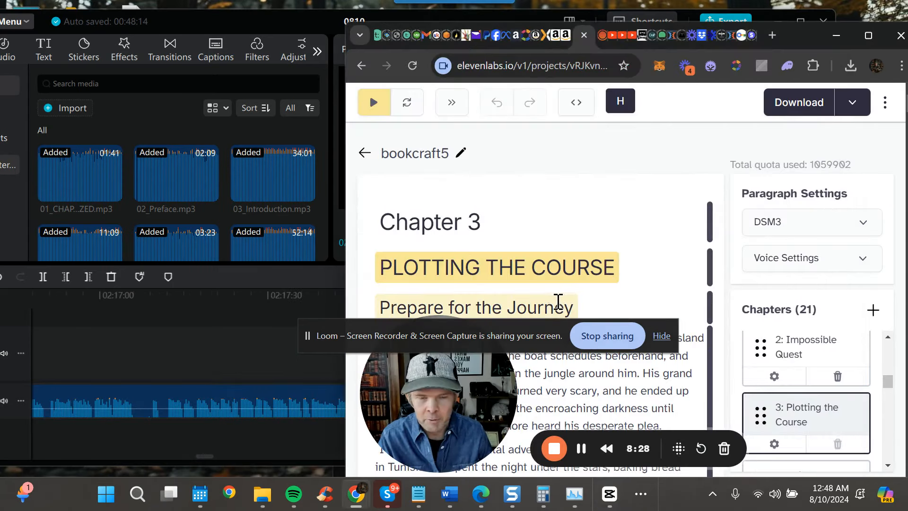
pyautogui.click(524, 296)
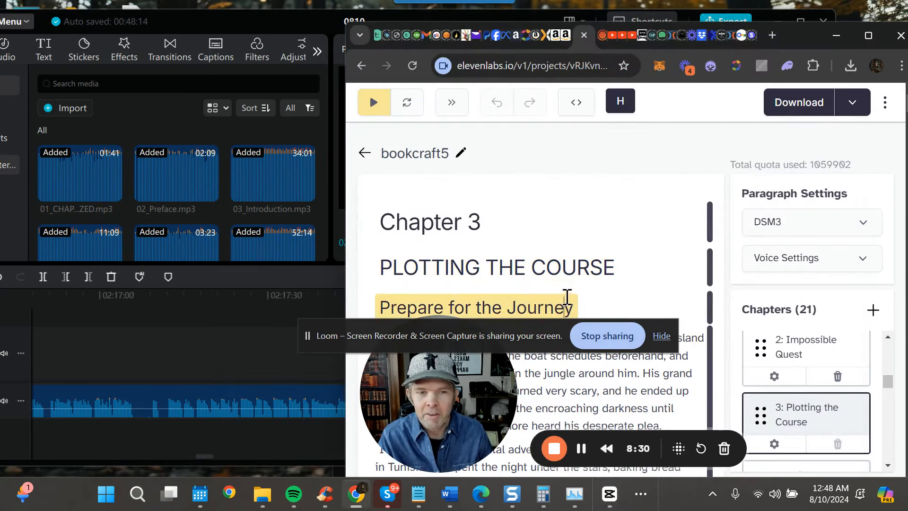
pyautogui.click(587, 377)
pyautogui.scroll(-4, 572, 421)
pyautogui.click(568, 423)
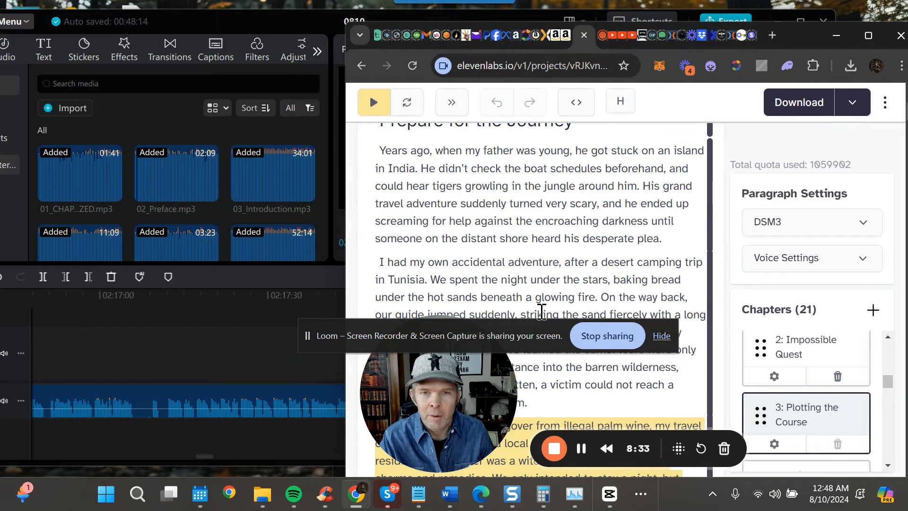
pyautogui.click(493, 193)
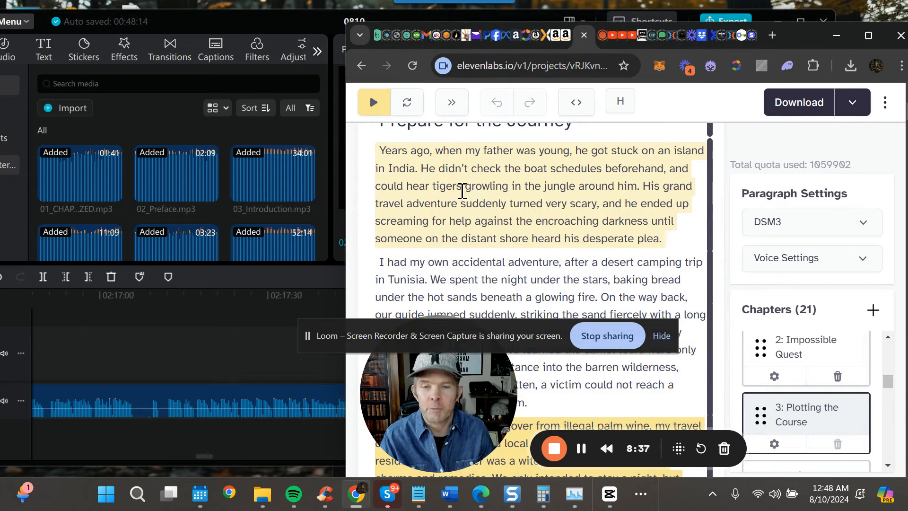
pyautogui.click(445, 186)
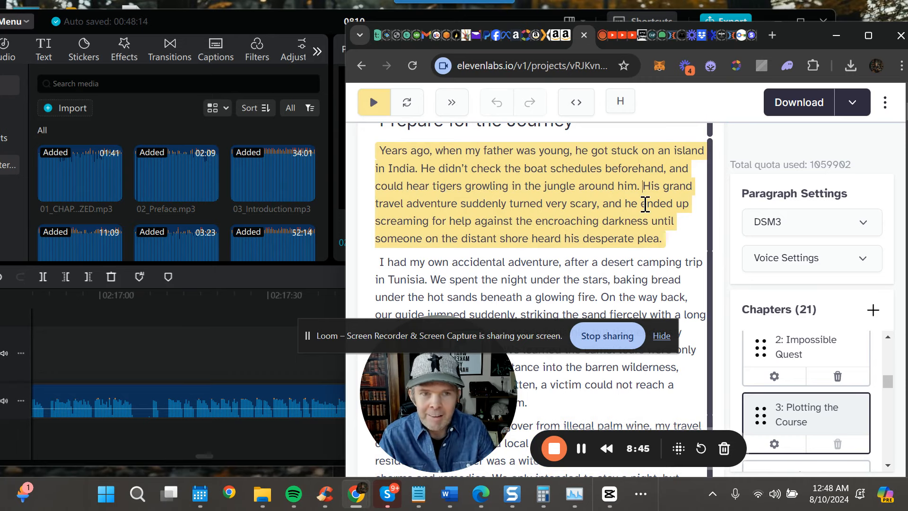
pyautogui.press('Return')
pyautogui.press('Return')
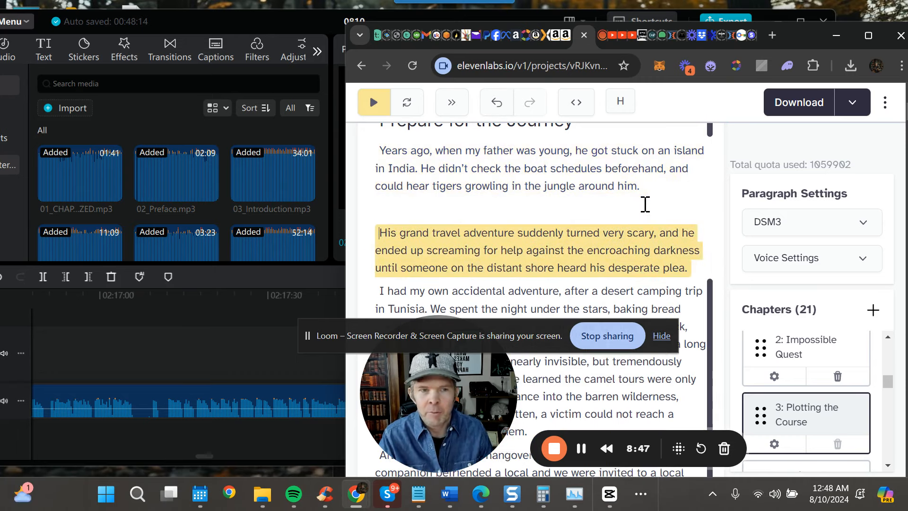
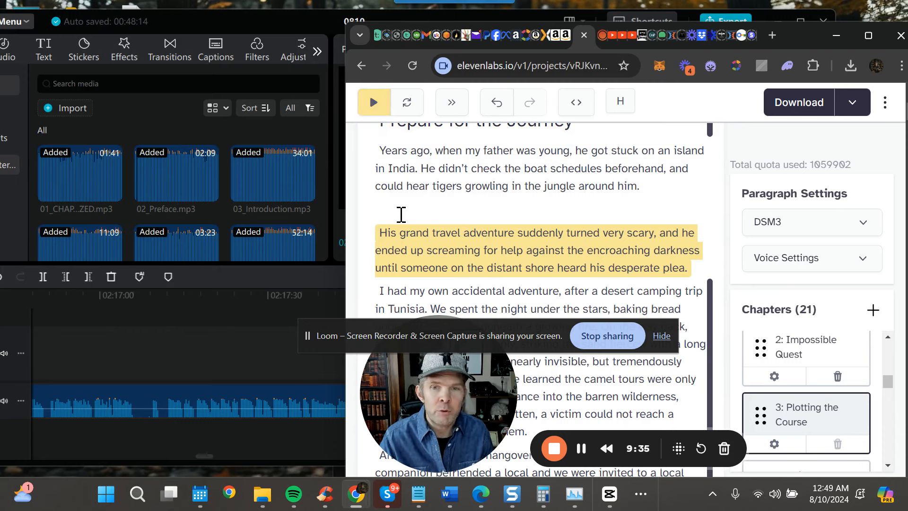
# - Add more blank space above the "His grand travel adventure" paragraph and generate the edited passage's audio
pyautogui.moveTo(344, 205); pyautogui.dragTo(133, 228)
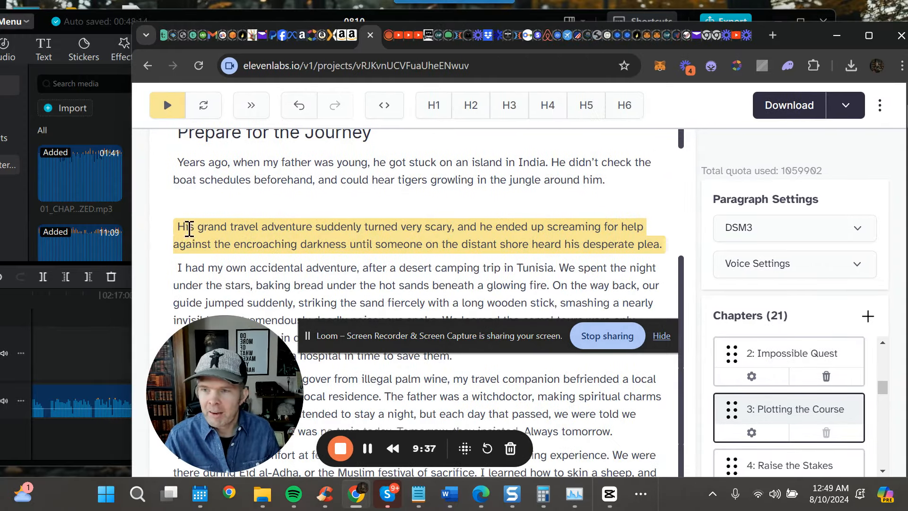
pyautogui.click(182, 220)
pyautogui.press('Return')
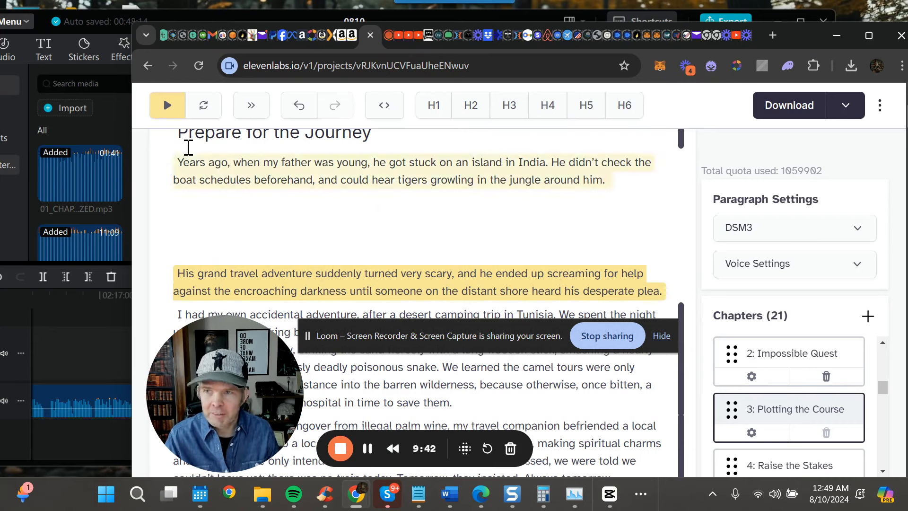
pyautogui.click(167, 105)
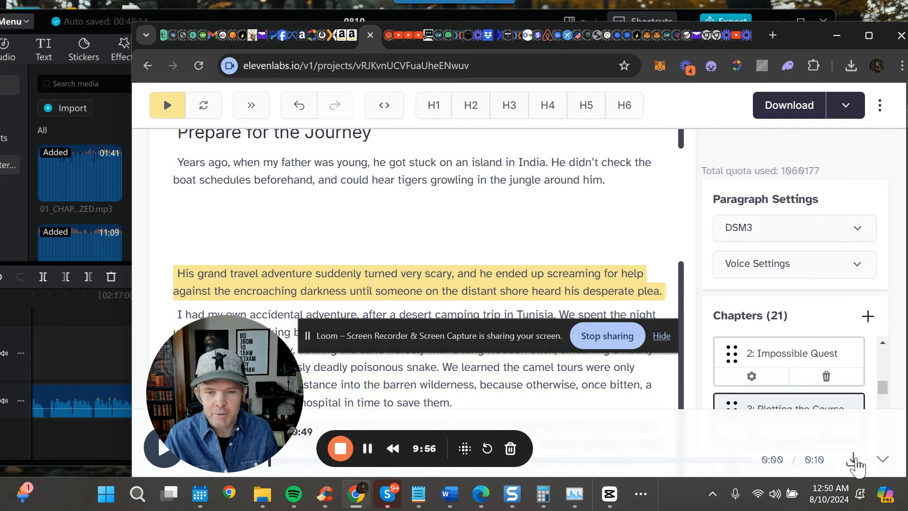
pyautogui.click(367, 448)
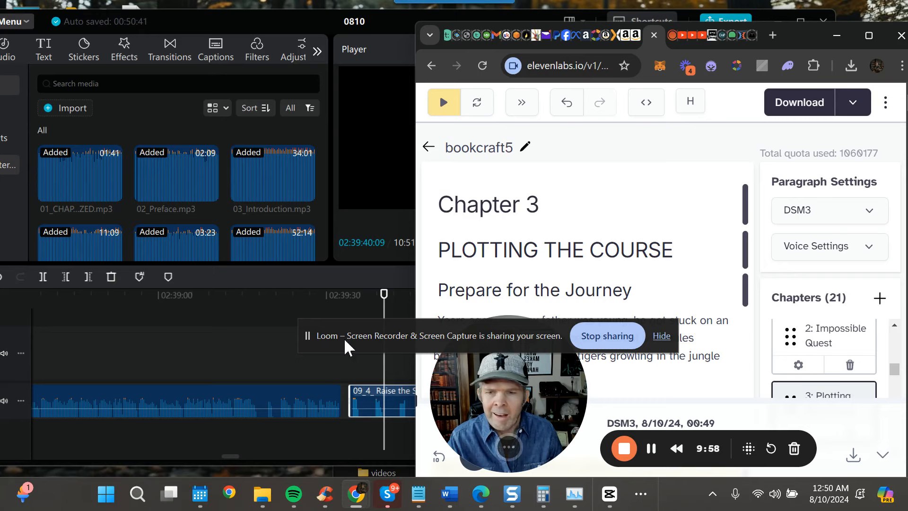
# - Switch to CapCut, listen to the start of 09_4_ Raise the Stakes.mp3, and split the clip at 02:39:36:04
pyautogui.click(292, 315)
pyautogui.click(352, 298)
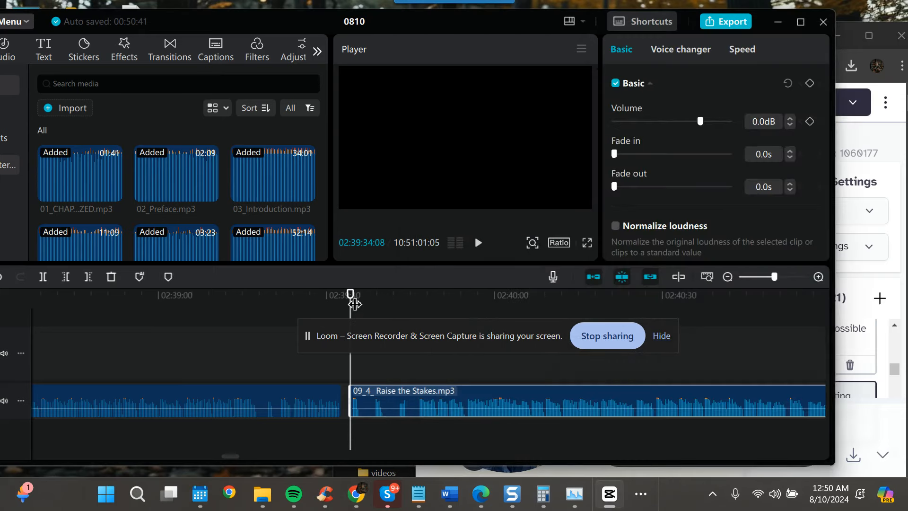
pyautogui.click(478, 243)
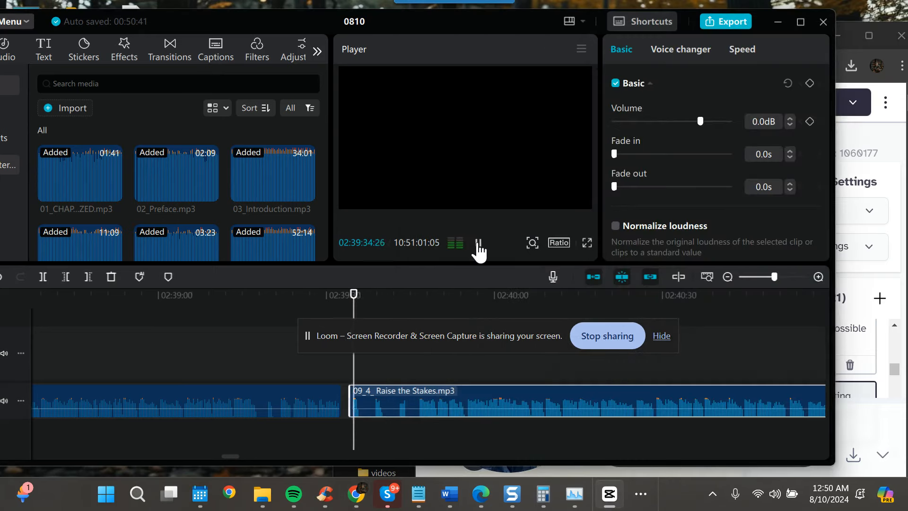
pyautogui.click(478, 243)
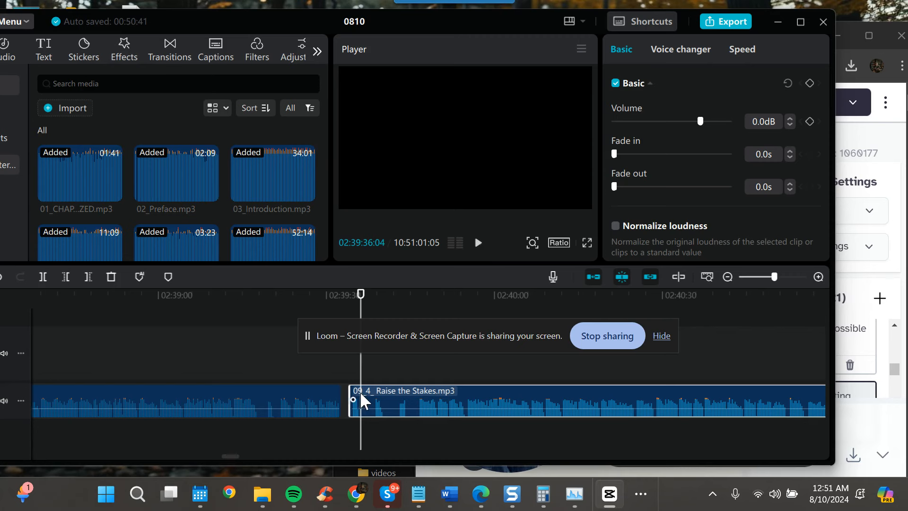
pyautogui.click(42, 277)
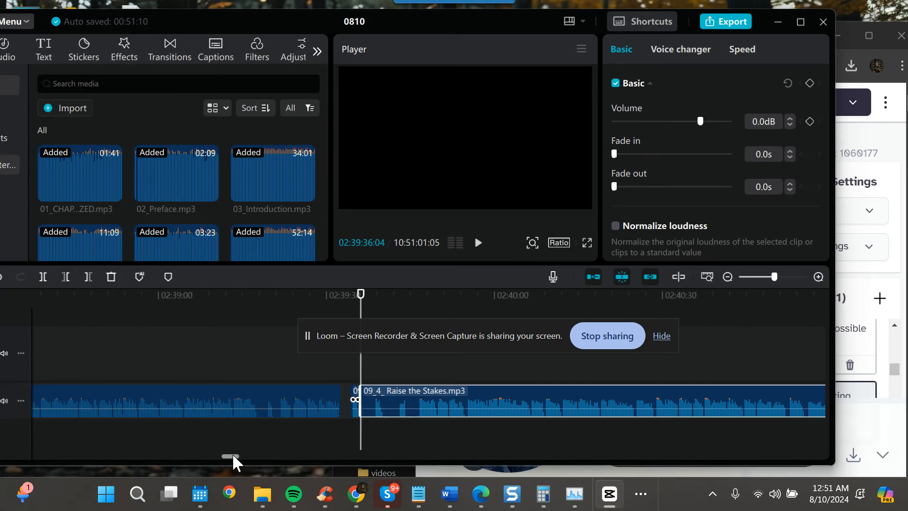
# - Switch to ElevenLabs and look back through the chapter 3 text from the MEMORANDUM section to the 24-chapter outline list
pyautogui.click(874, 376)
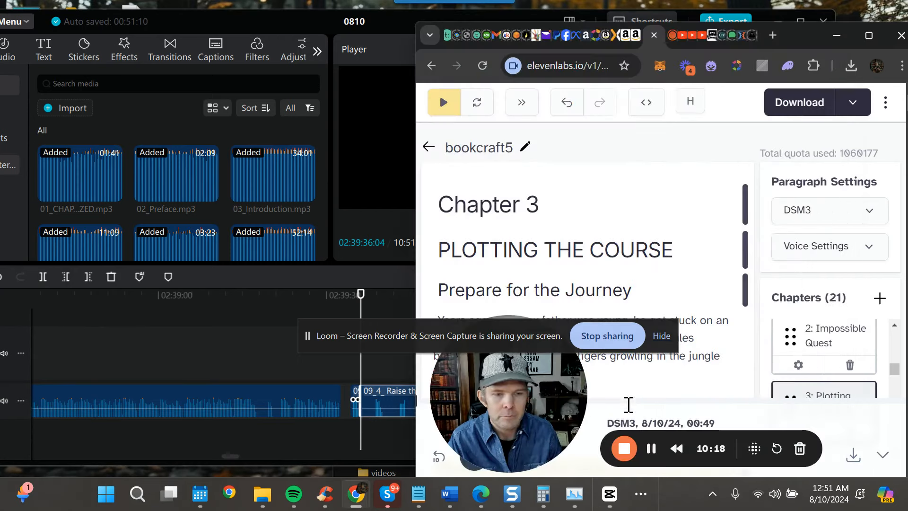
pyautogui.click(651, 450)
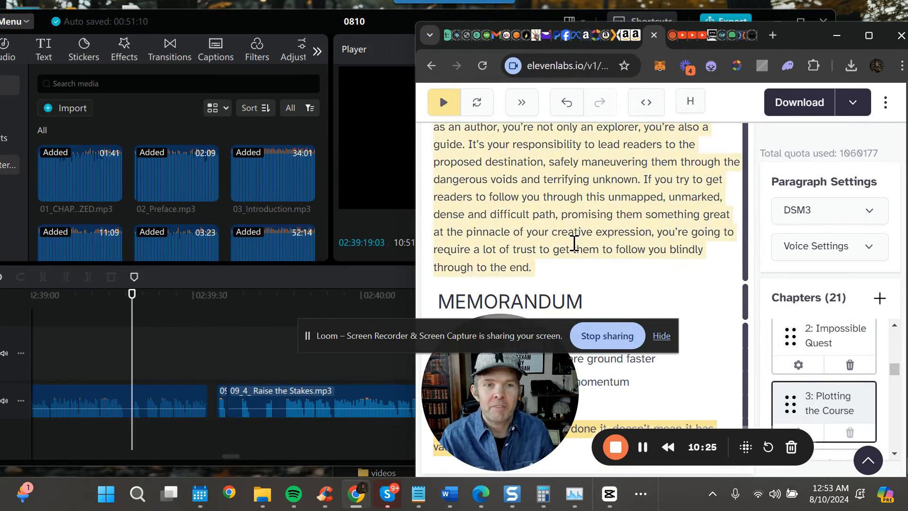
pyautogui.click(575, 224)
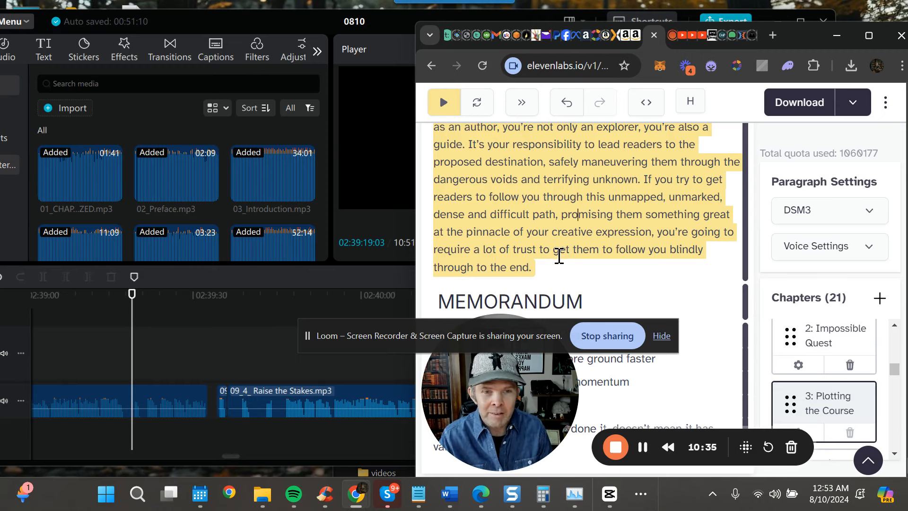
pyautogui.press('Down')
pyautogui.press('Down')
pyautogui.press('Down')
pyautogui.press('Down')
pyautogui.press('Down')
pyautogui.press('Down')
pyautogui.press('Down')
pyautogui.press('Down')
pyautogui.press('Down')
pyautogui.press('Down')
pyautogui.press('Down')
pyautogui.press('Down')
pyautogui.press('Down')
pyautogui.press('Down')
pyautogui.press('Down')
pyautogui.press('Down')
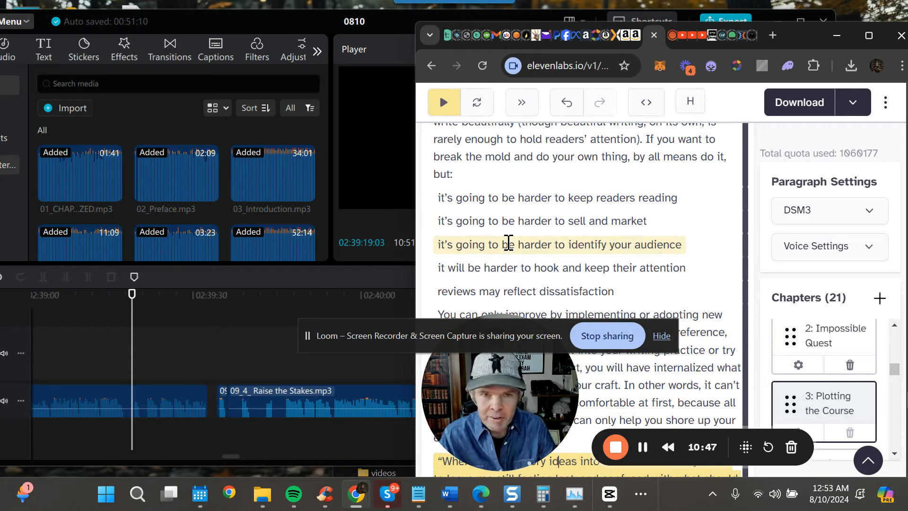
pyautogui.scroll(15, 509, 242)
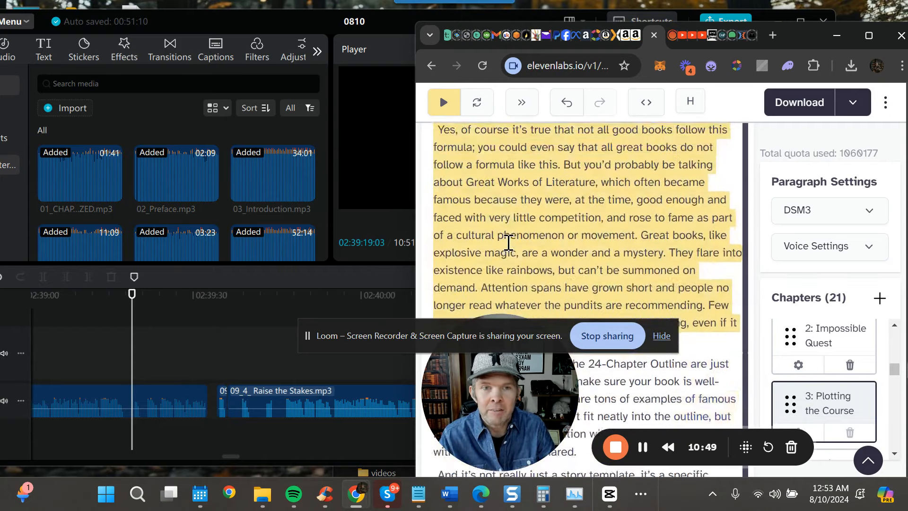
pyautogui.scroll(5, 508, 242)
pyautogui.scroll(10, 611, 296)
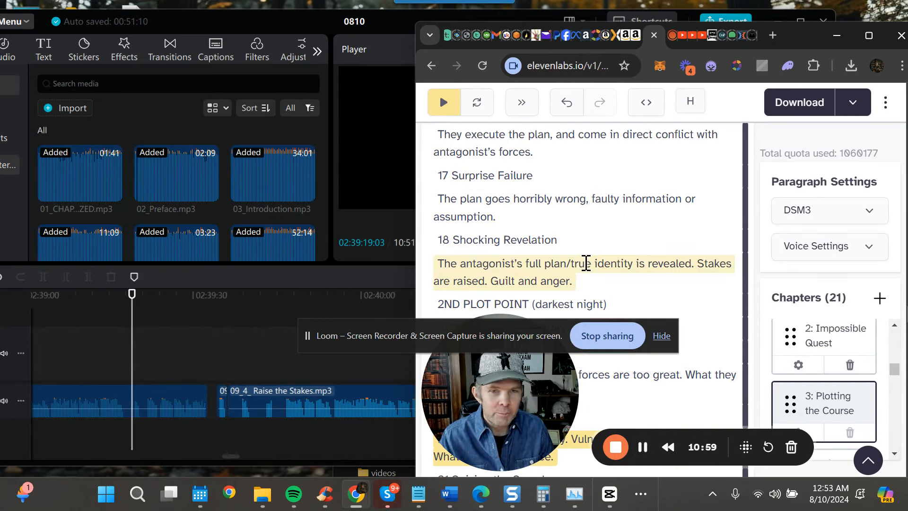
# - Examine how the outline entries and section headings are formatted, from "18 Shocking Revelation" down to the MEMORANDUM heading
pyautogui.click(599, 262)
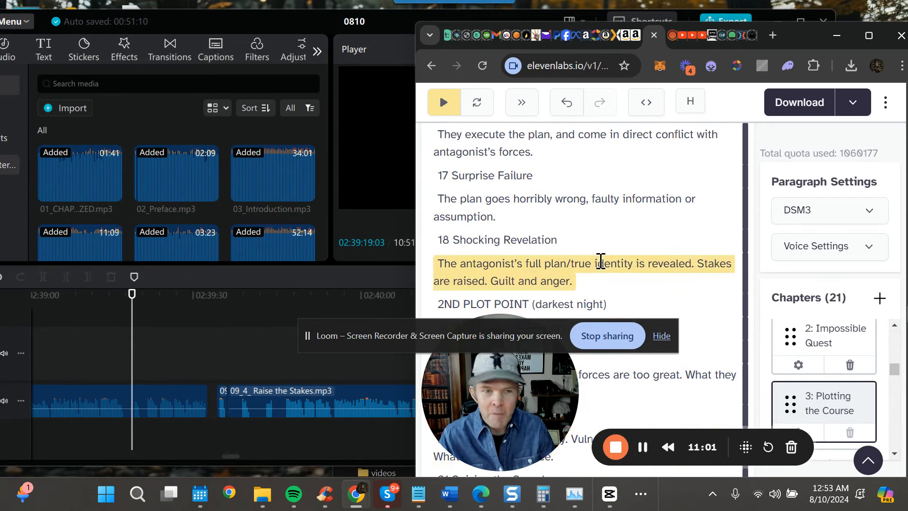
pyautogui.scroll(-10, 601, 260)
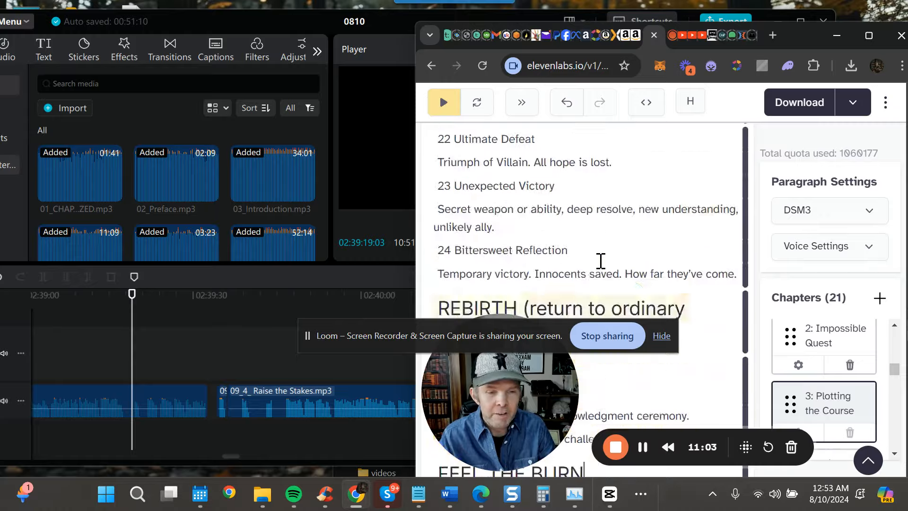
pyautogui.scroll(-15, 600, 260)
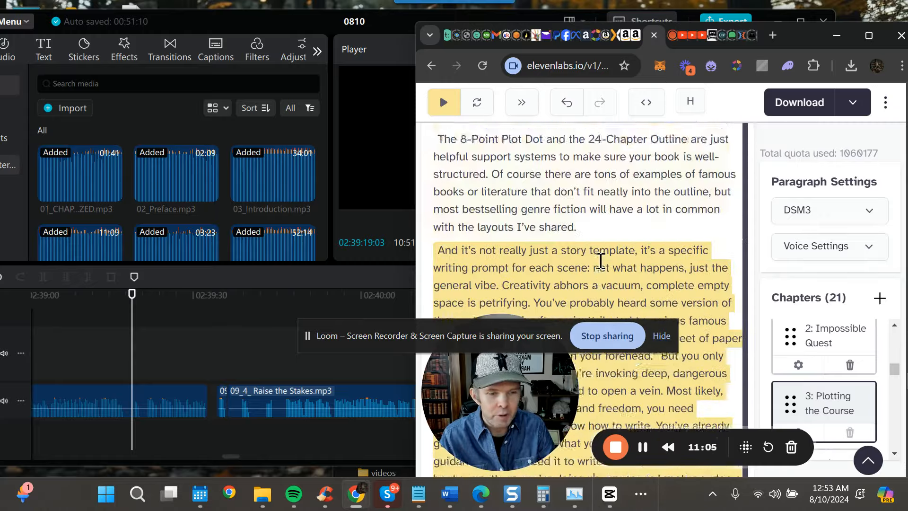
pyautogui.scroll(-15, 600, 260)
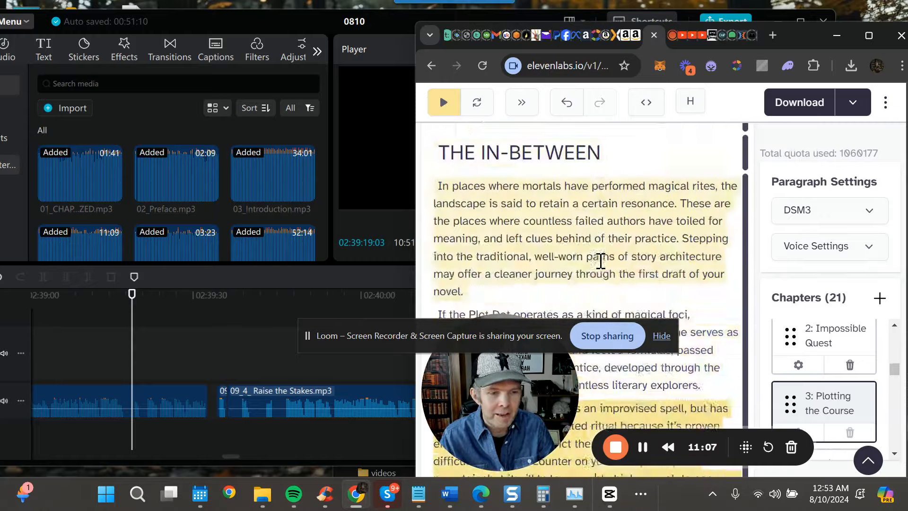
pyautogui.scroll(-15, 600, 260)
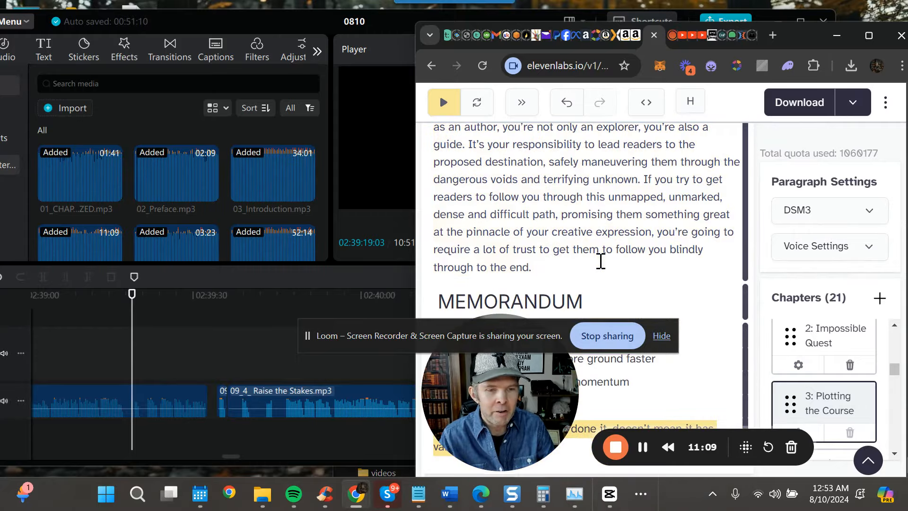
pyautogui.click(579, 294)
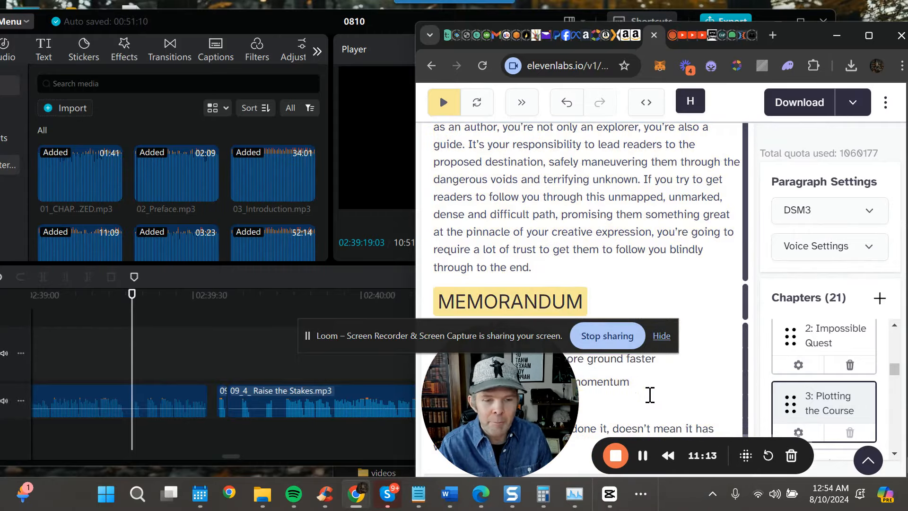
pyautogui.click(644, 455)
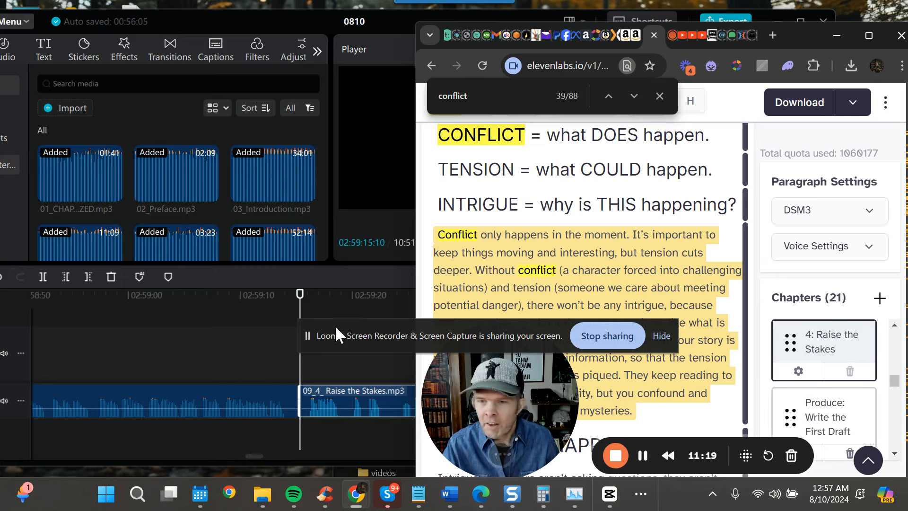
# - Switch to CapCut, listen to the start of the selected 09_4_ Raise the Stakes.mp3 segment, and place the playhead at 02:59:16:10 for closer inspection
pyautogui.click(305, 283)
pyautogui.click(479, 243)
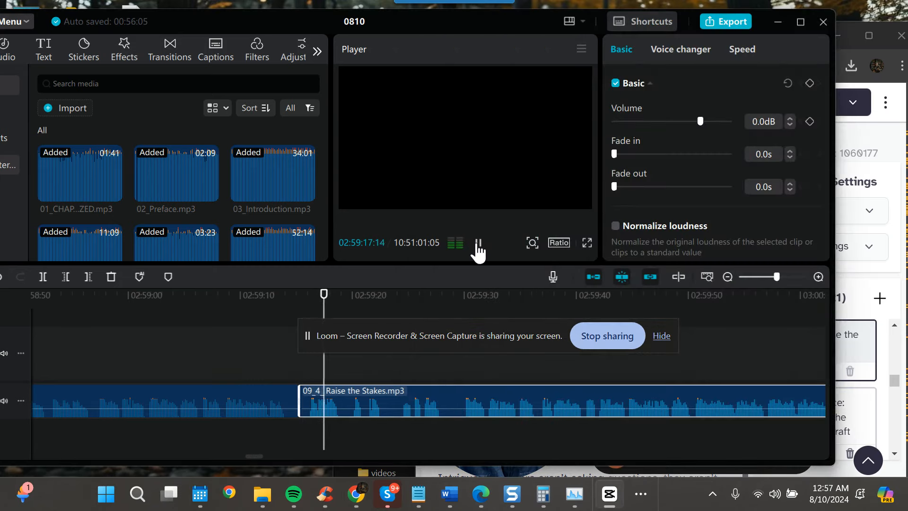
pyautogui.click(478, 243)
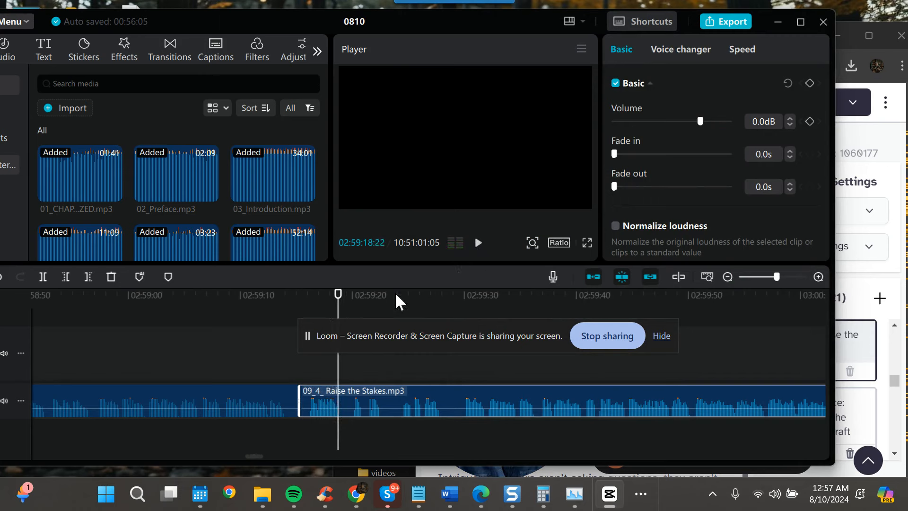
pyautogui.moveTo(337, 297); pyautogui.dragTo(311, 298)
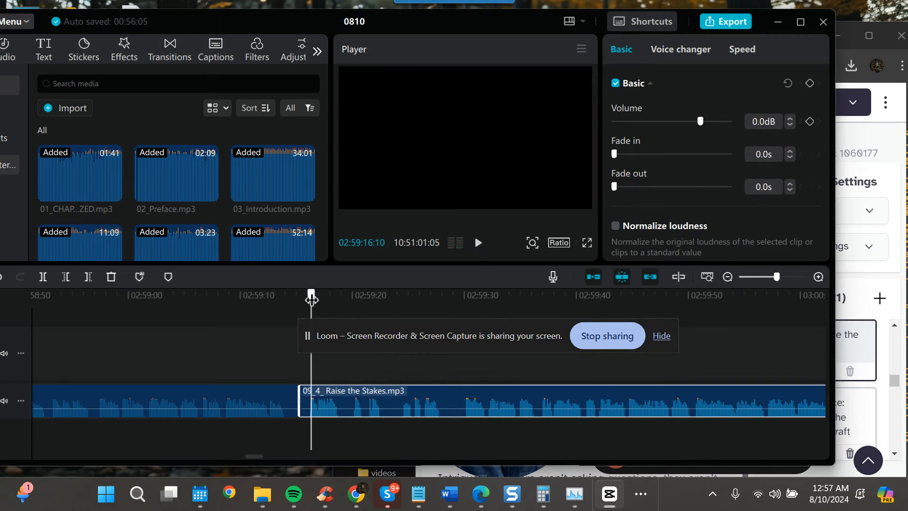
pyautogui.click(818, 277)
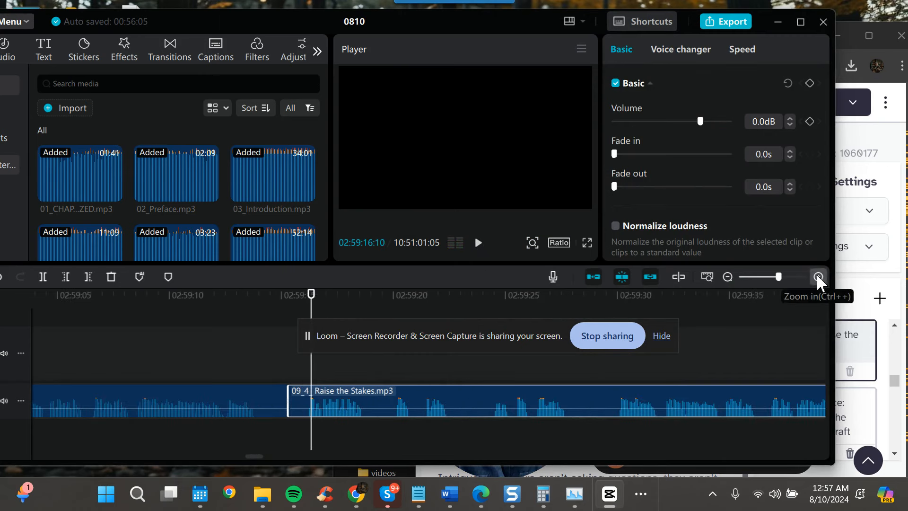
pyautogui.click(818, 277)
pyautogui.click(818, 277)
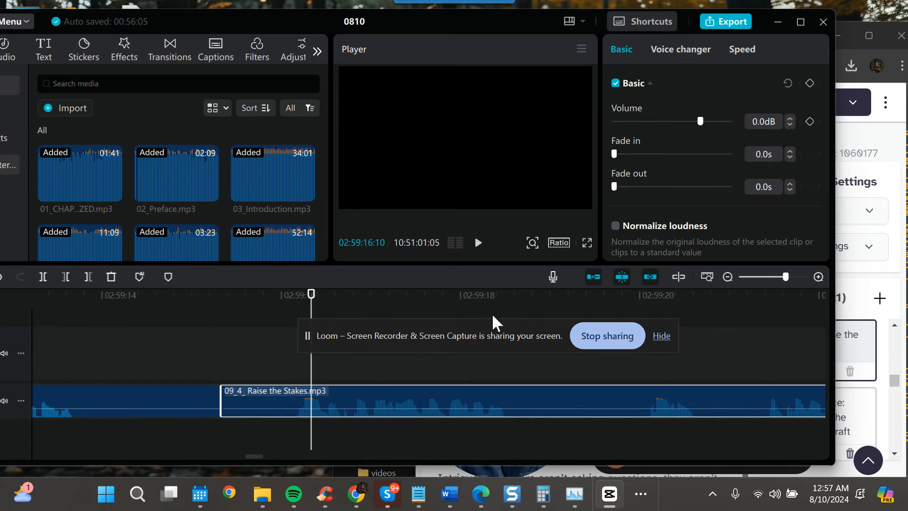
pyautogui.click(894, 383)
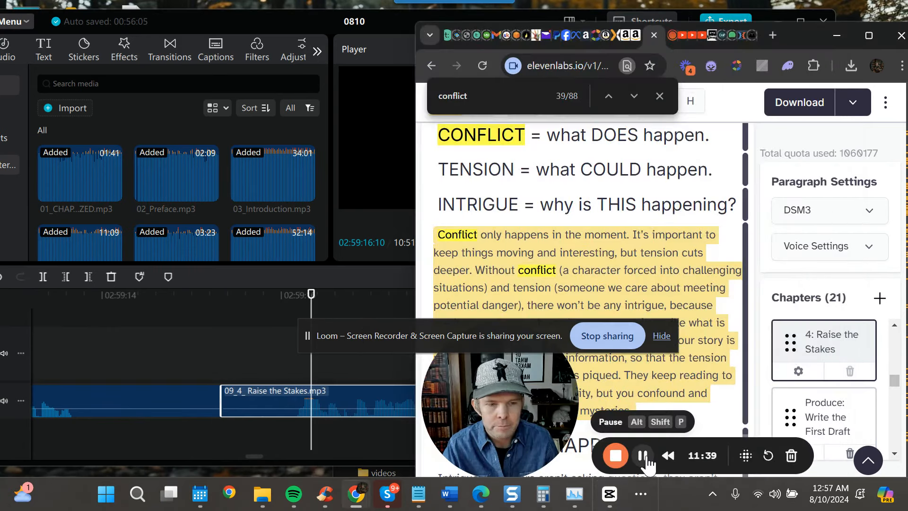
pyautogui.click(643, 456)
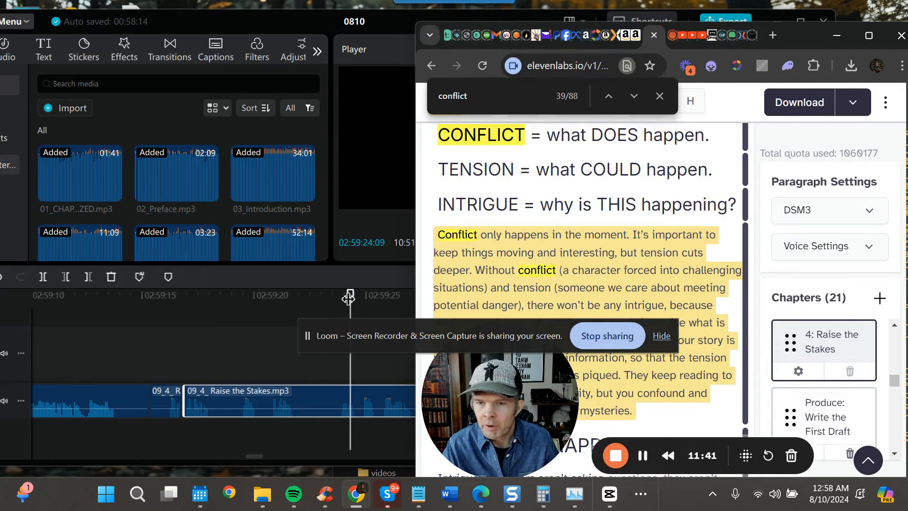
# - Split 09_4_ Raise the Stakes.mp3 at 02:59:24:22 and 02:59:25:20, and delete the short piece between the cuts
pyautogui.click(348, 298)
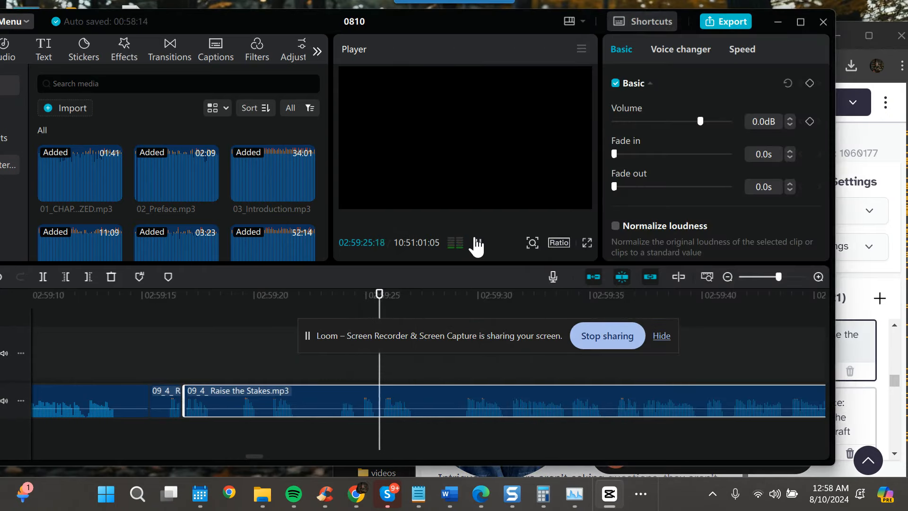
pyautogui.click(477, 243)
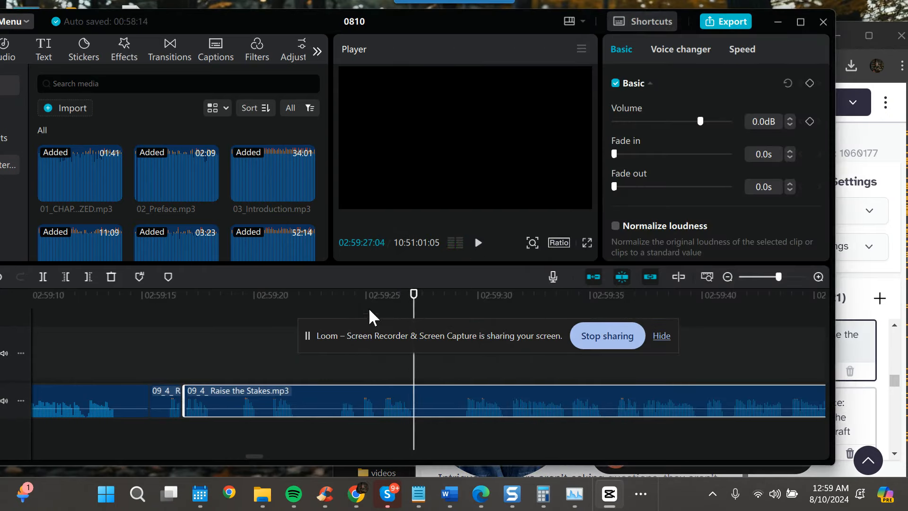
pyautogui.click(361, 304)
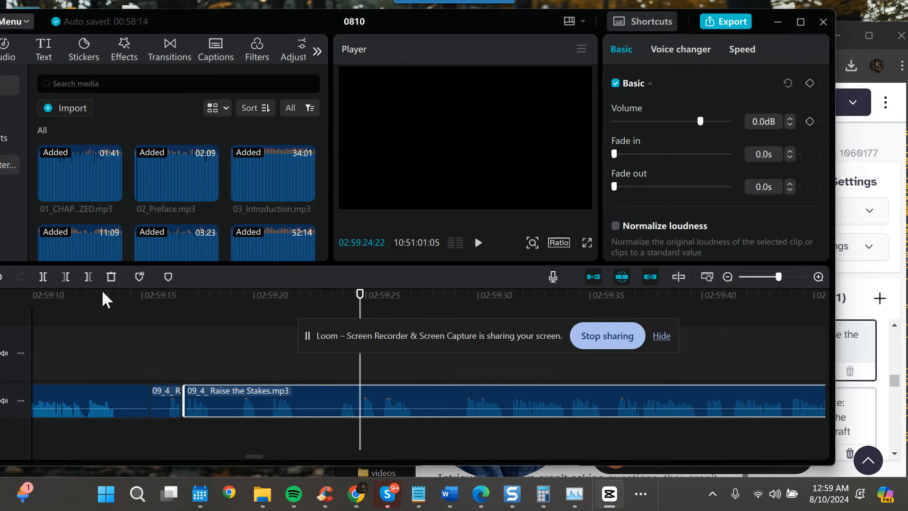
pyautogui.click(43, 277)
pyautogui.moveTo(360, 303); pyautogui.dragTo(381, 302)
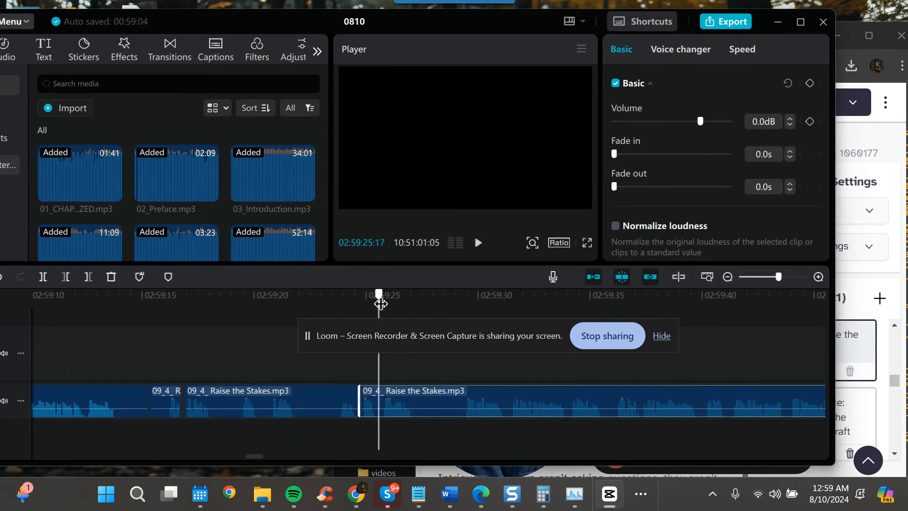
pyautogui.click(43, 276)
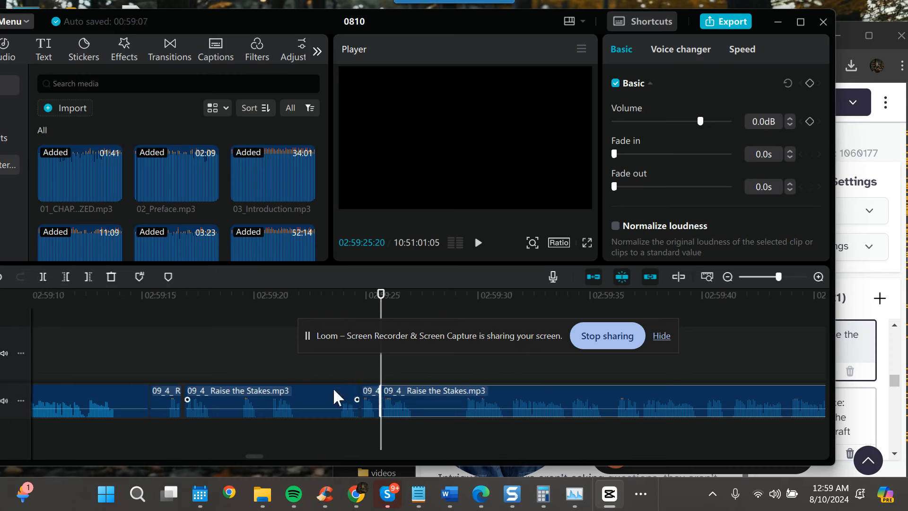
pyautogui.click(371, 398)
pyautogui.press('Delete')
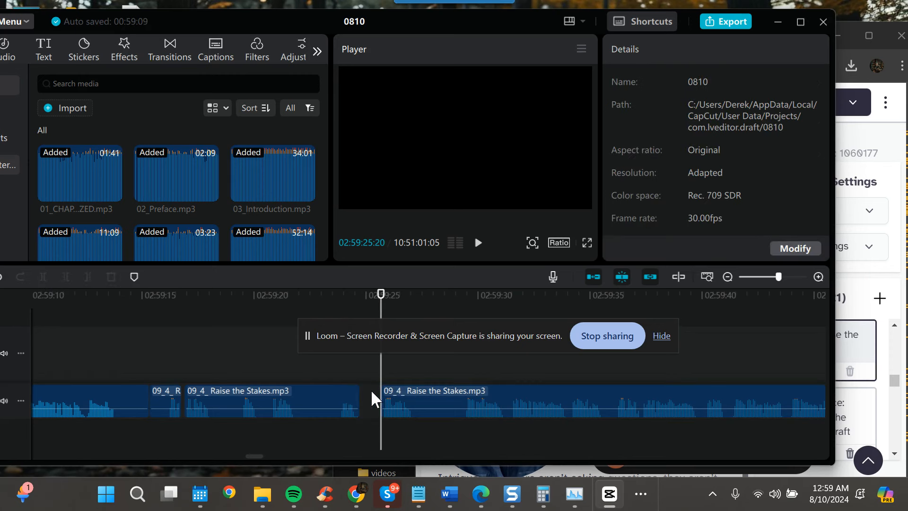
# - Move the remaining 09_4_ Raise the Stakes.mp3 segment earlier to roughly halve the gap before it, and listen to the transition
pyautogui.moveTo(411, 407); pyautogui.dragTo(399, 406)
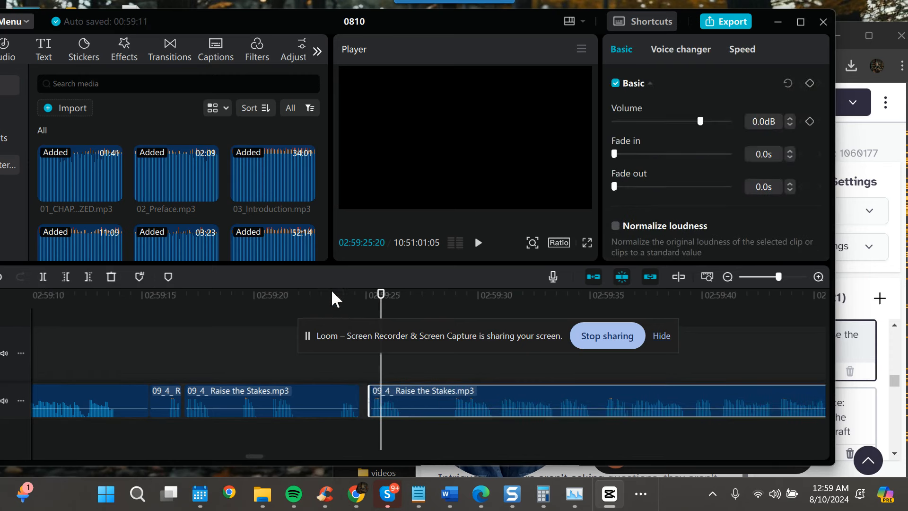
pyautogui.click(332, 293)
pyautogui.click(478, 242)
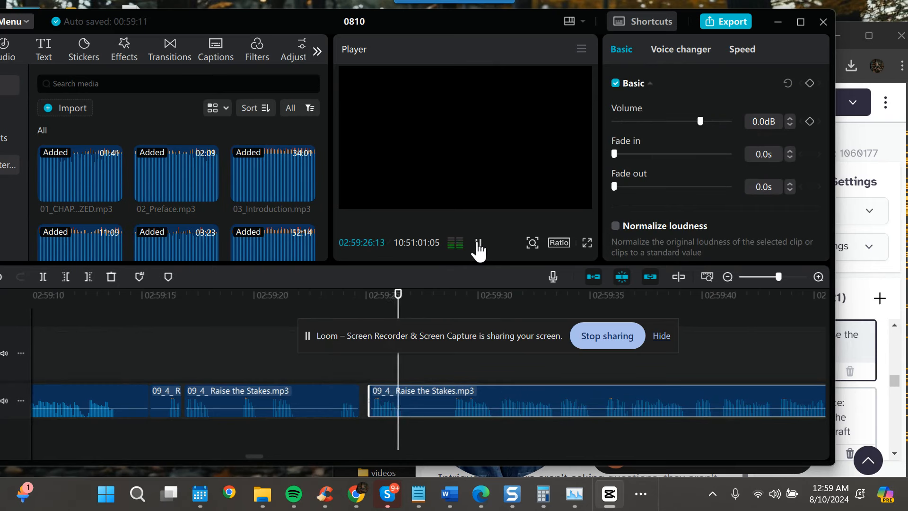
pyautogui.click(478, 242)
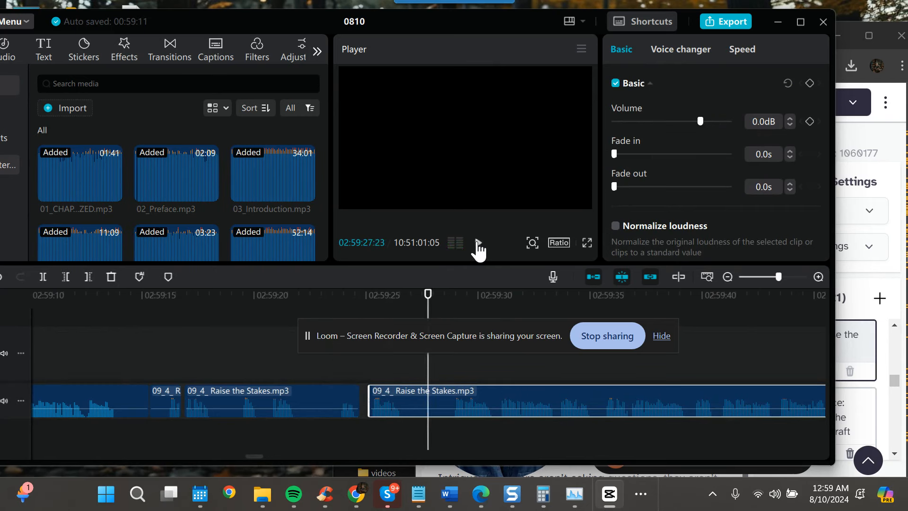
pyautogui.click(477, 244)
pyautogui.click(895, 393)
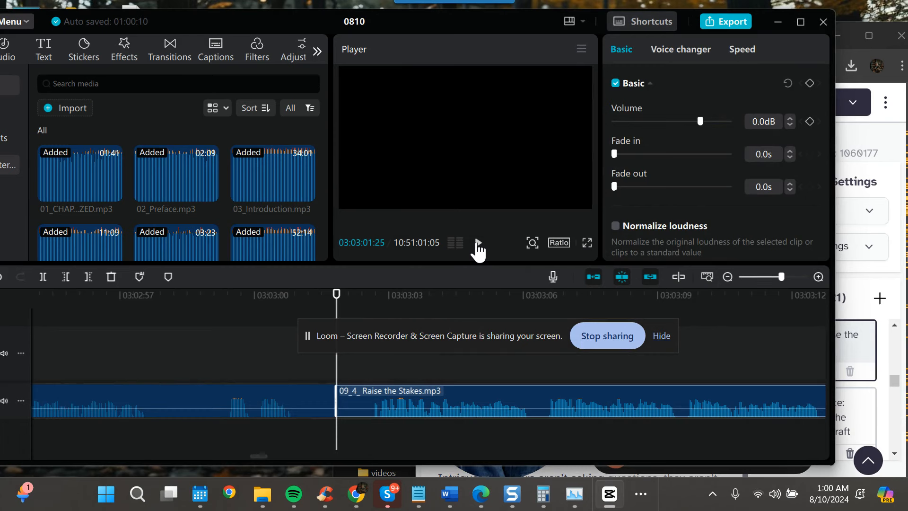
# - Split 09_4_ Raise the Stakes.mp3 at 03:03:02:23, delete the silent piece before the cut, and play back the result
pyautogui.click(477, 243)
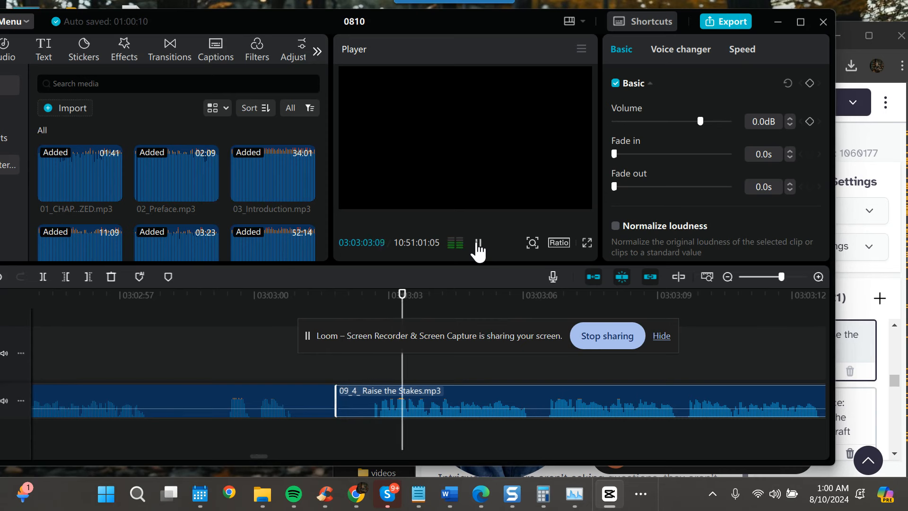
pyautogui.click(478, 246)
pyautogui.moveTo(408, 296); pyautogui.dragTo(378, 298)
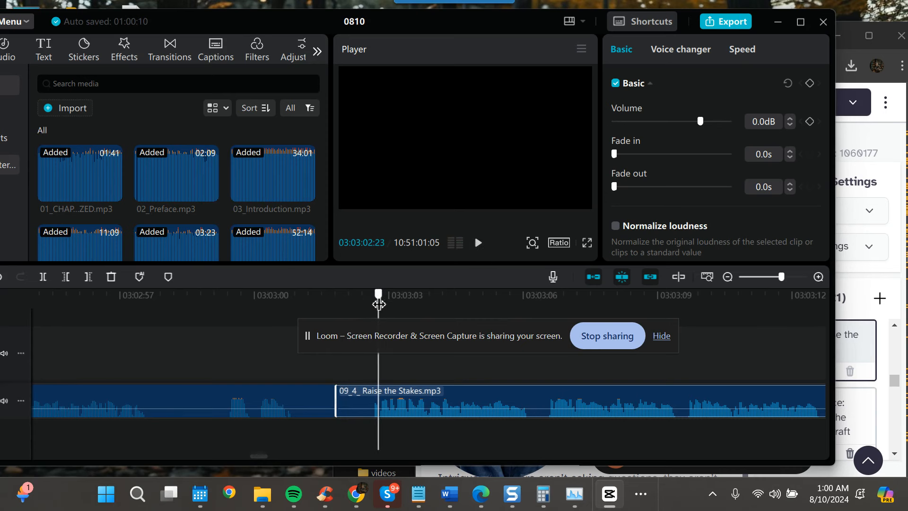
pyautogui.click(42, 277)
pyautogui.click(359, 404)
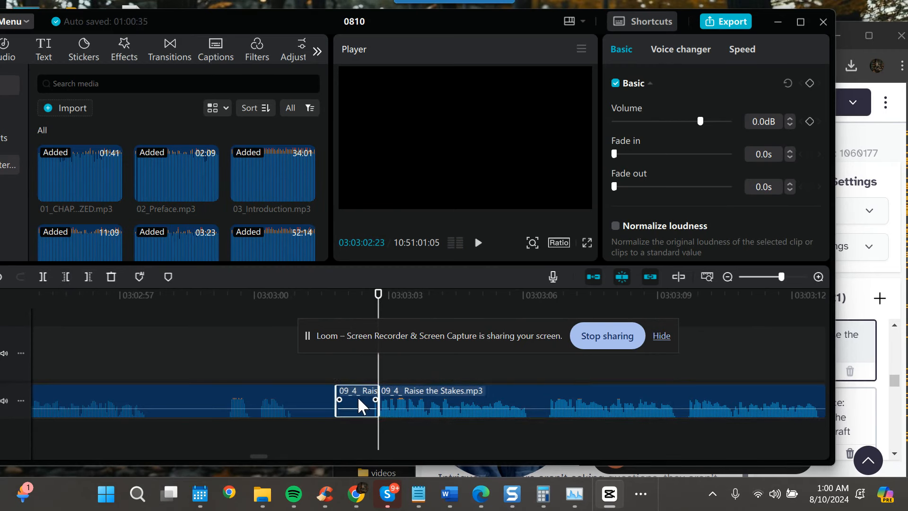
pyautogui.press('Delete')
pyautogui.click(477, 243)
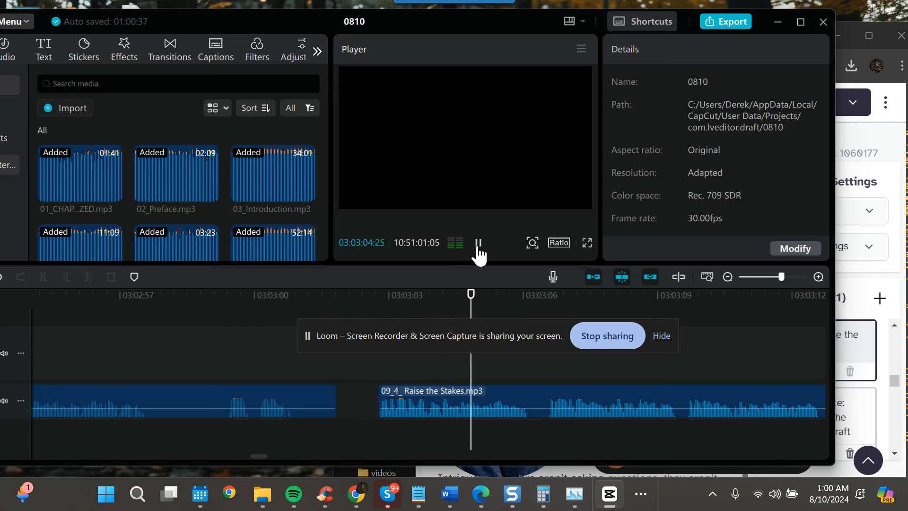
pyautogui.click(478, 246)
pyautogui.click(892, 382)
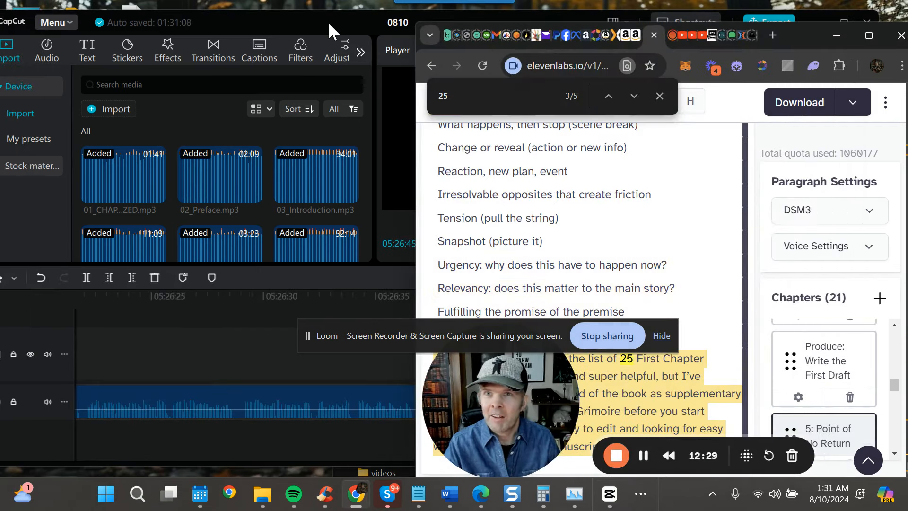
# - Switch to CapCut, inspect the waveform at the start of 13_7_ Dark Night of the Soul.mp3, and listen to its opening words
pyautogui.click(328, 22)
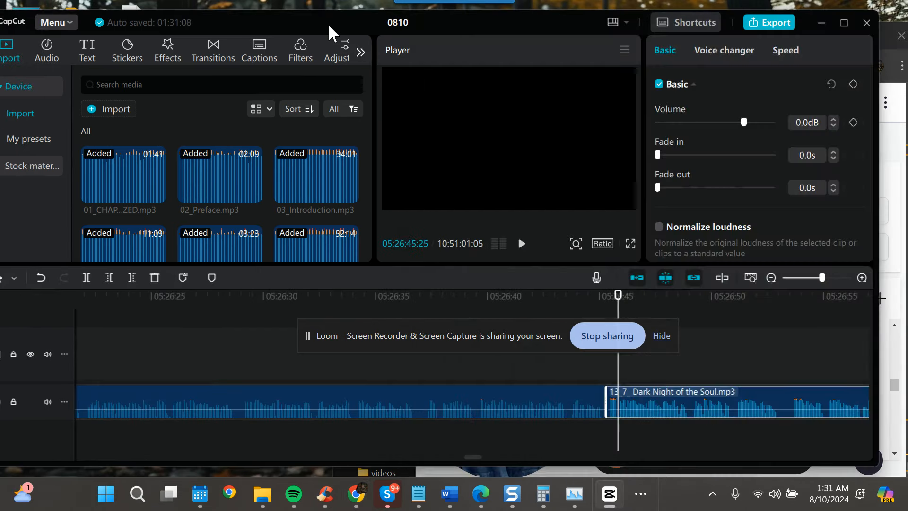
pyautogui.click(862, 279)
pyautogui.click(862, 278)
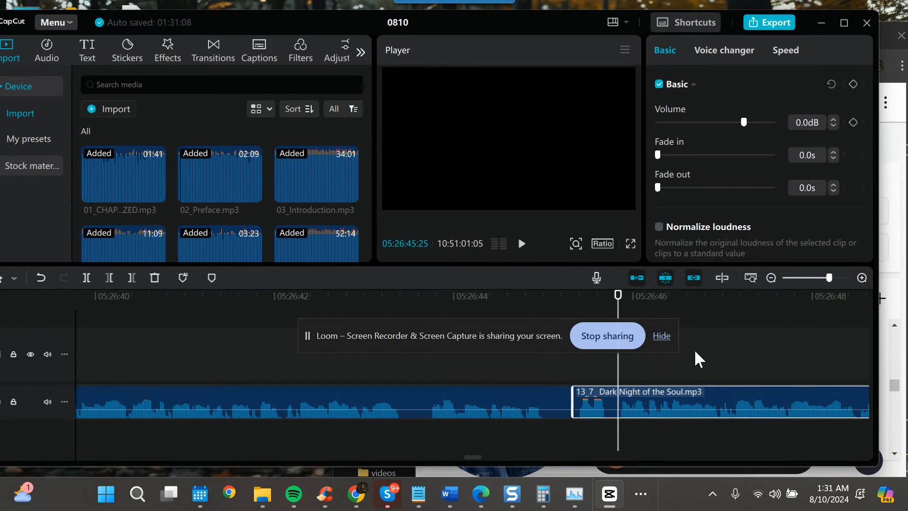
pyautogui.moveTo(600, 403)
pyautogui.click(772, 280)
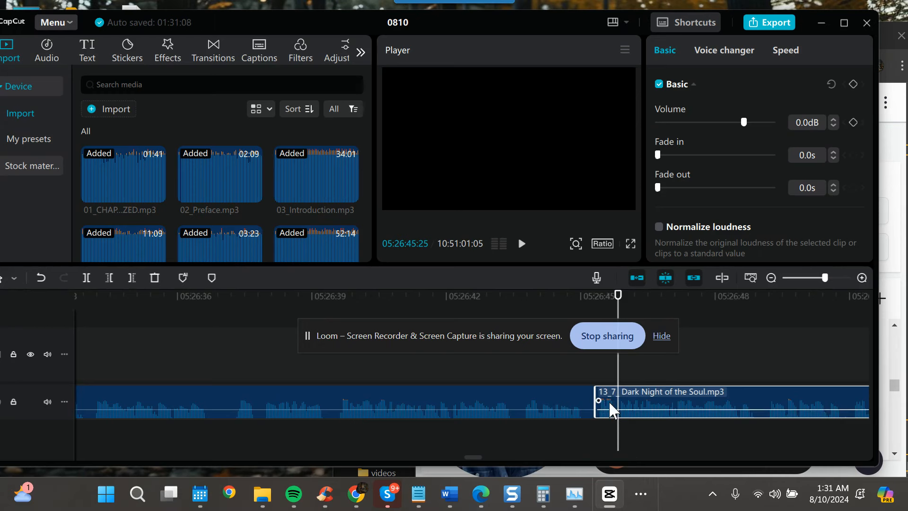
pyautogui.moveTo(617, 302); pyautogui.dragTo(590, 305)
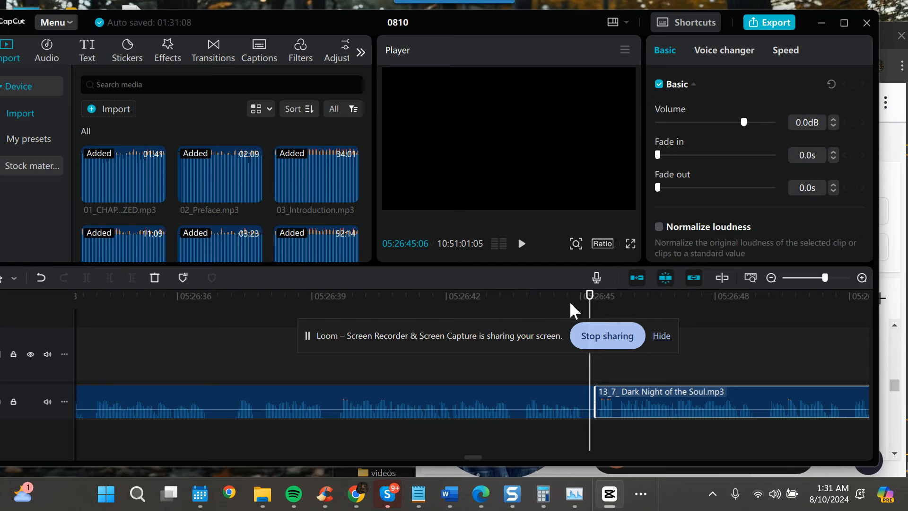
pyautogui.click(522, 244)
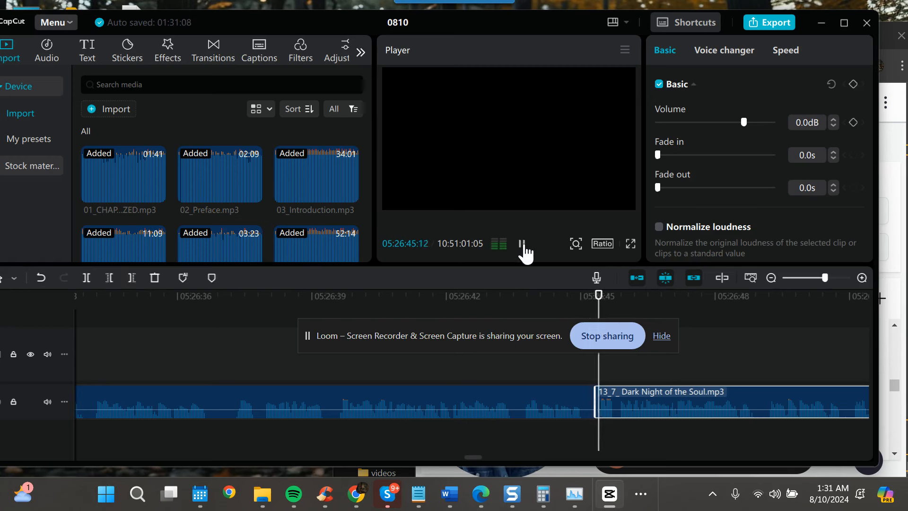
pyautogui.click(523, 245)
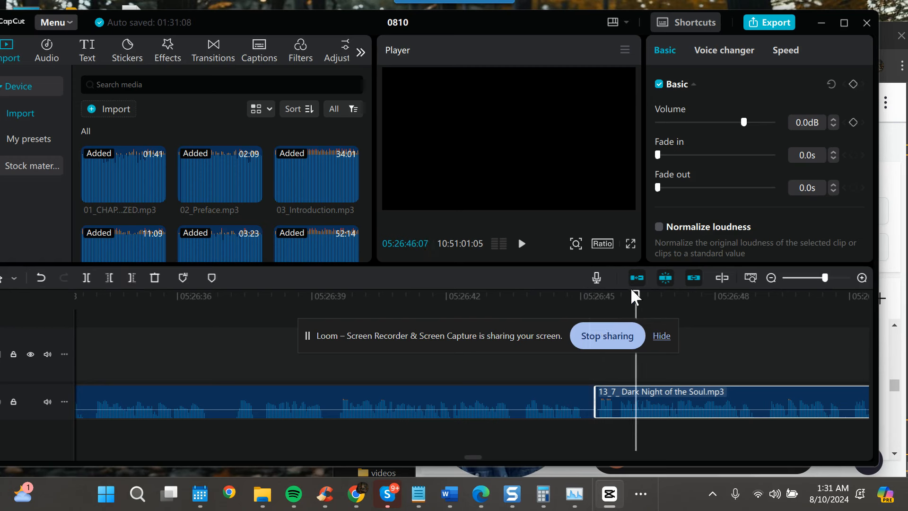
# - Split 13_7_ Dark Night of the Soul.mp3 at 05:26:45:23, delete the short opening piece, and move the remaining clip earlier to shorten the gap
pyautogui.moveTo(619, 299); pyautogui.dragTo(615, 304)
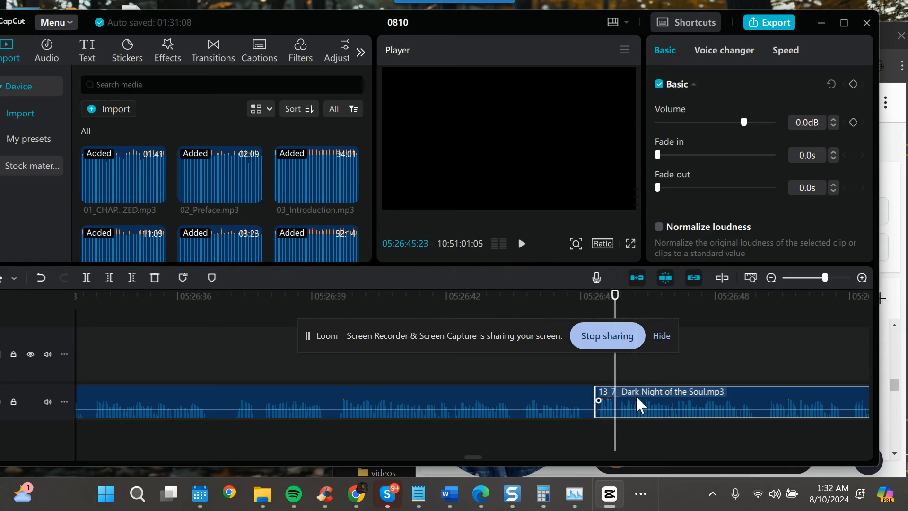
pyautogui.click(87, 278)
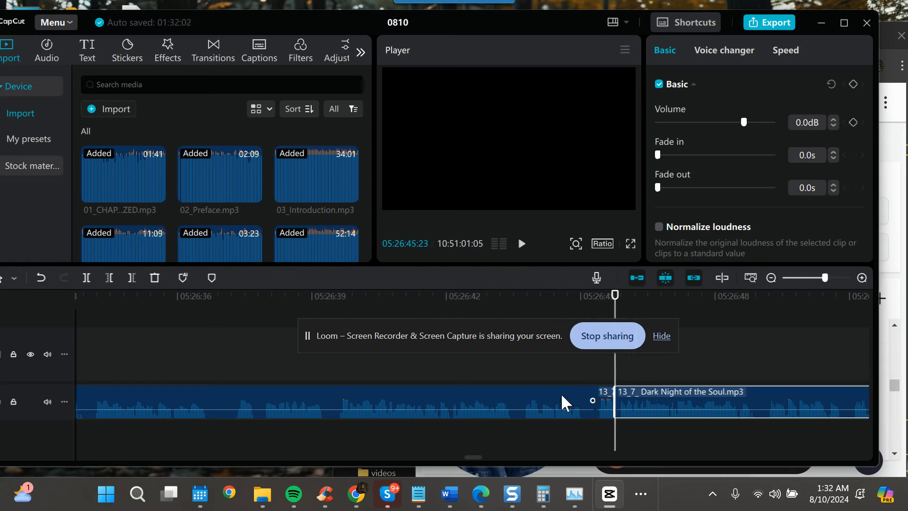
pyautogui.click(606, 397)
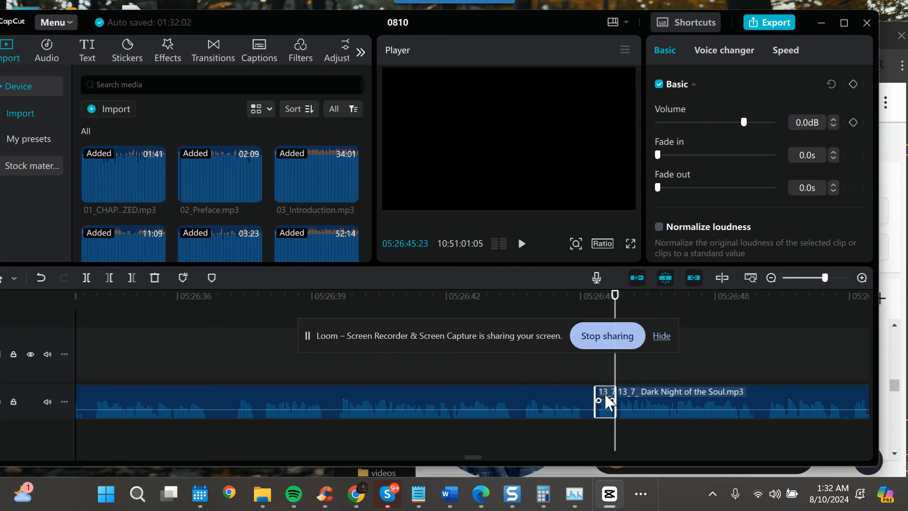
pyautogui.press('Delete')
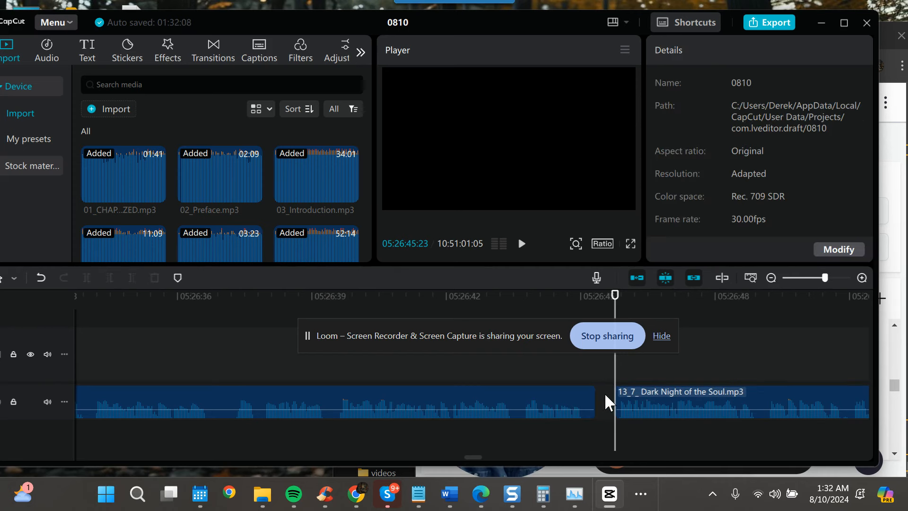
pyautogui.moveTo(639, 405); pyautogui.dragTo(631, 407)
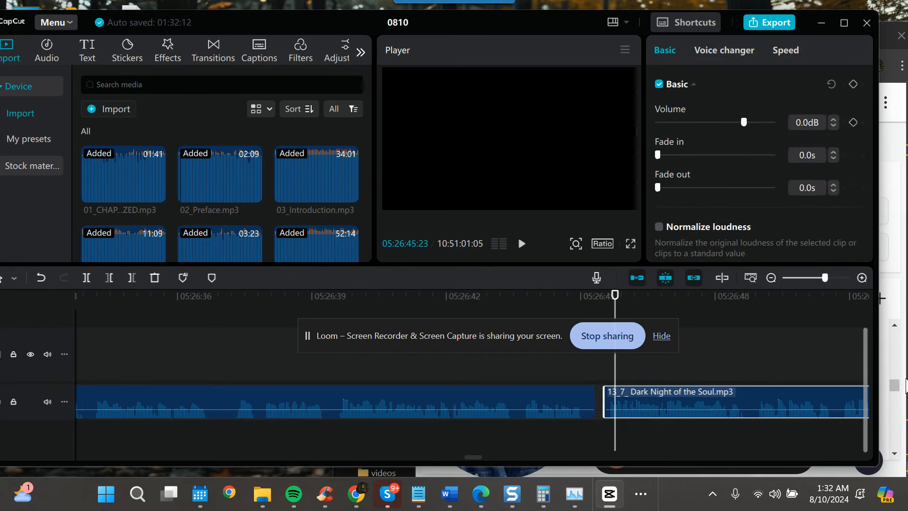
pyautogui.click(893, 384)
pyautogui.click(643, 455)
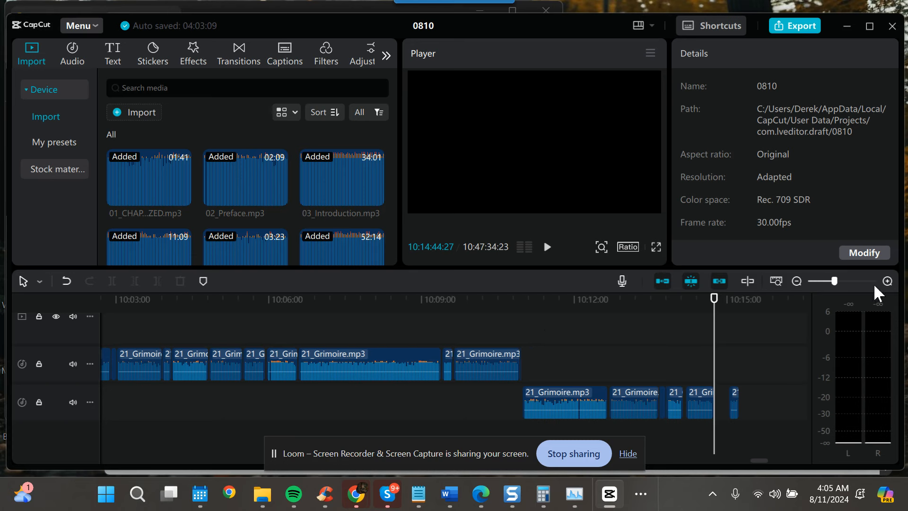
# - Inspect the end of the 21_Grimoire.mp3 segment at 10:14:44:27 up close in the timeline
pyautogui.click(887, 281)
pyautogui.click(887, 281)
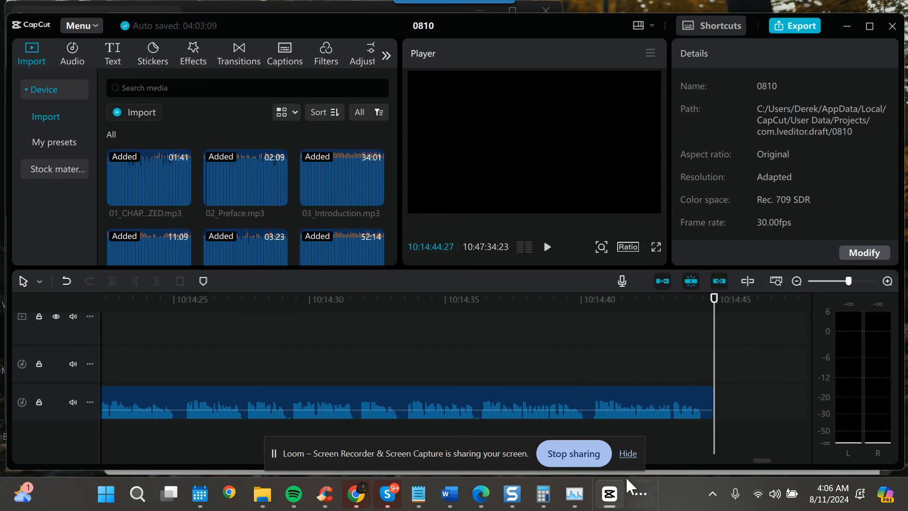
pyautogui.moveTo(362, 503)
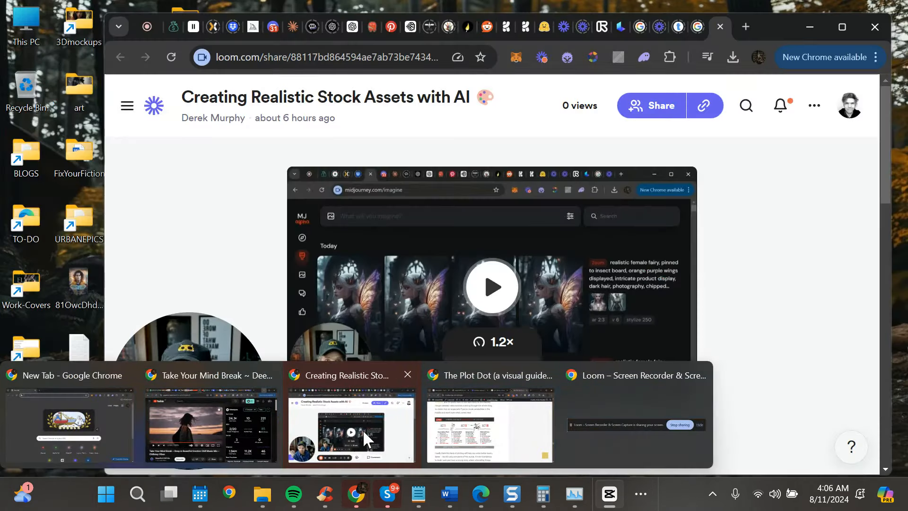
pyautogui.click(362, 430)
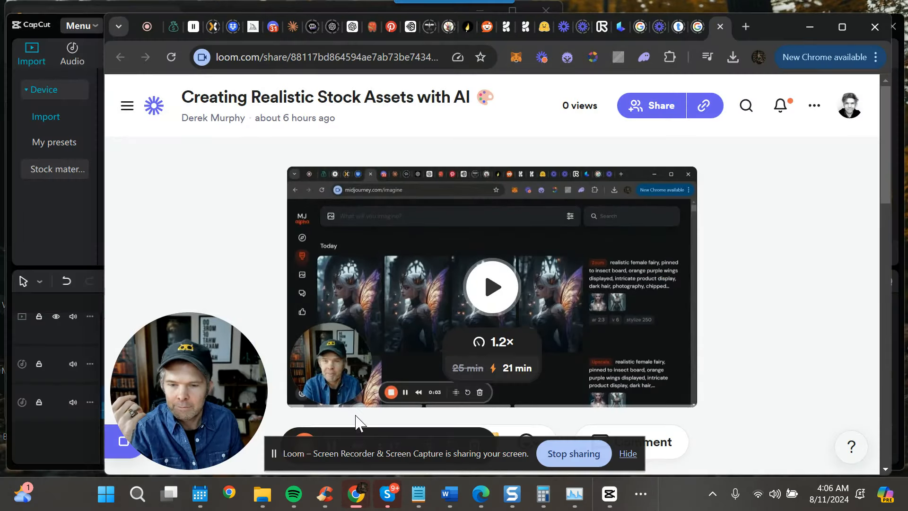
pyautogui.moveTo(364, 439); pyautogui.dragTo(689, 431)
pyautogui.click(332, 445)
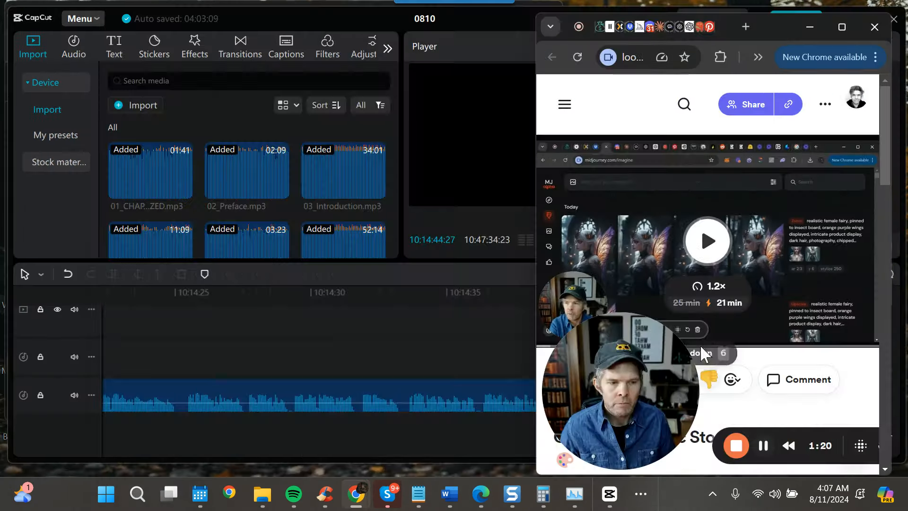
pyautogui.click(397, 12)
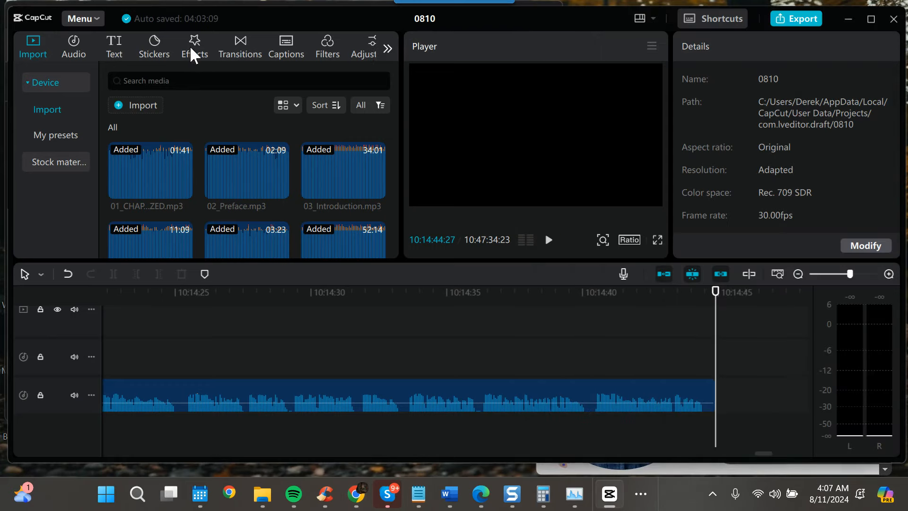
# - Open the auto captions settings and preview the five BookCraft cover images at the start of the timeline
pyautogui.click(286, 48)
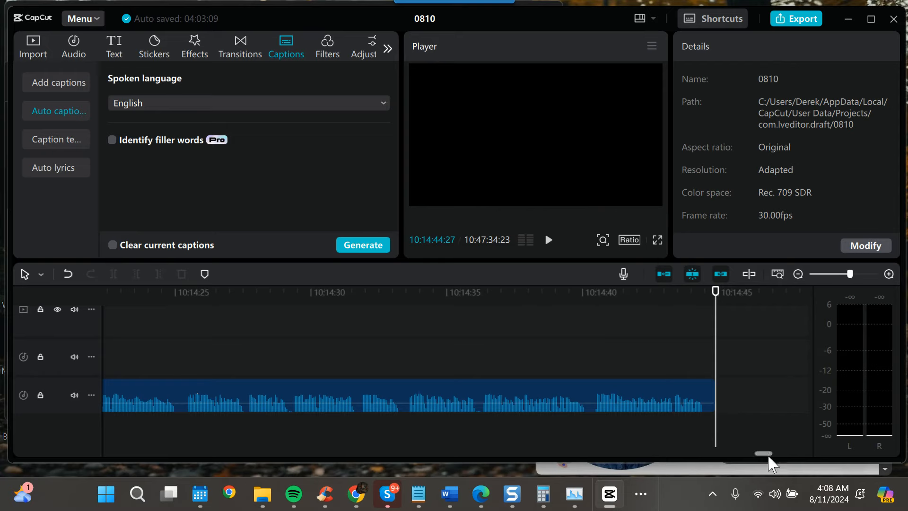
pyautogui.moveTo(765, 453); pyautogui.dragTo(109, 448)
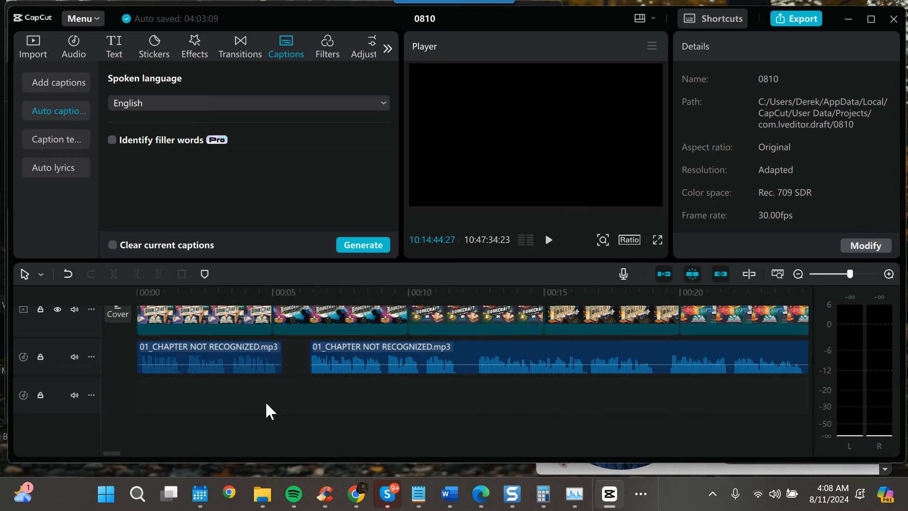
pyautogui.scroll(1, 307, 376)
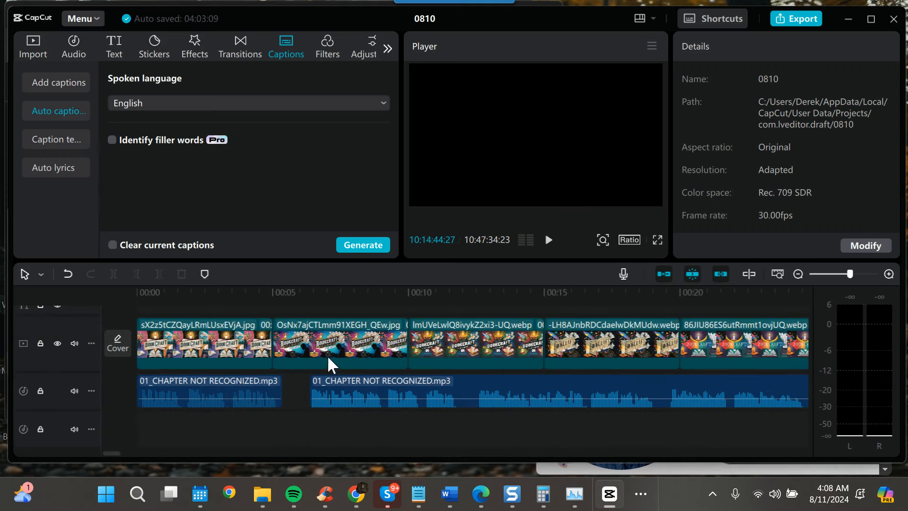
pyautogui.scroll(1, 334, 343)
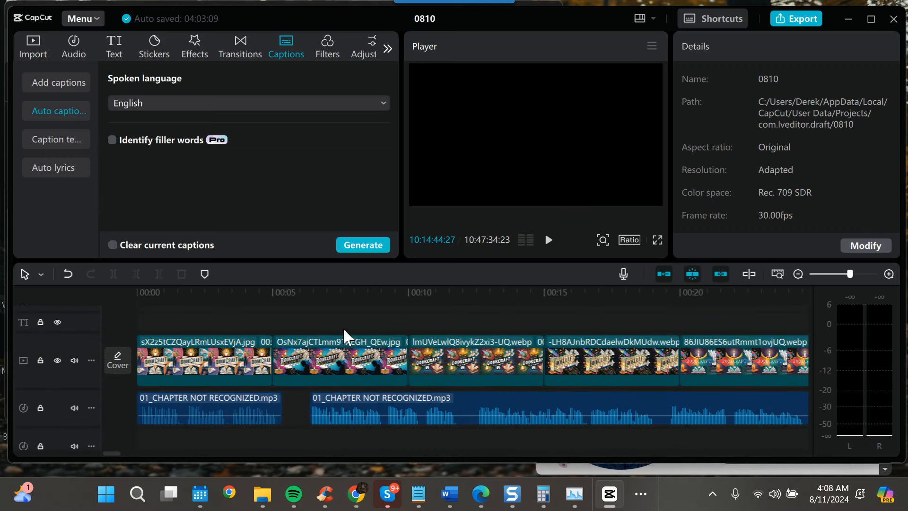
pyautogui.click(198, 293)
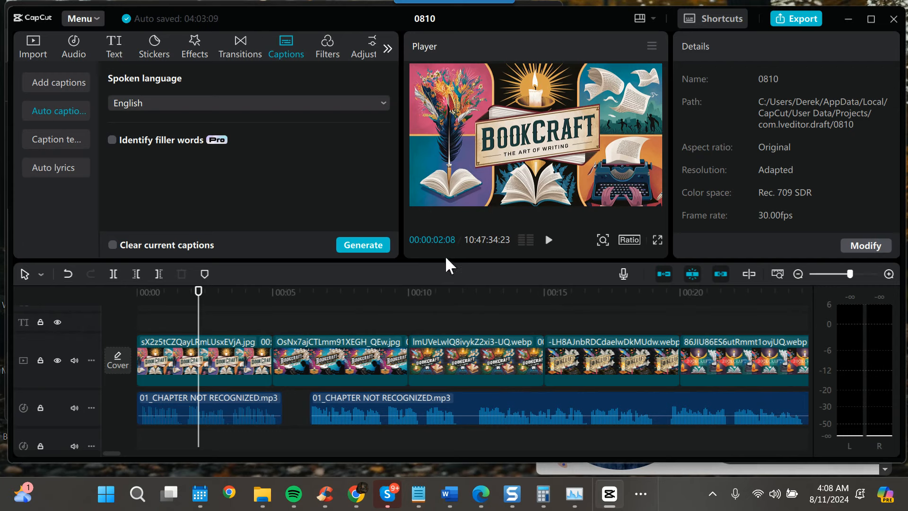
pyautogui.click(330, 298)
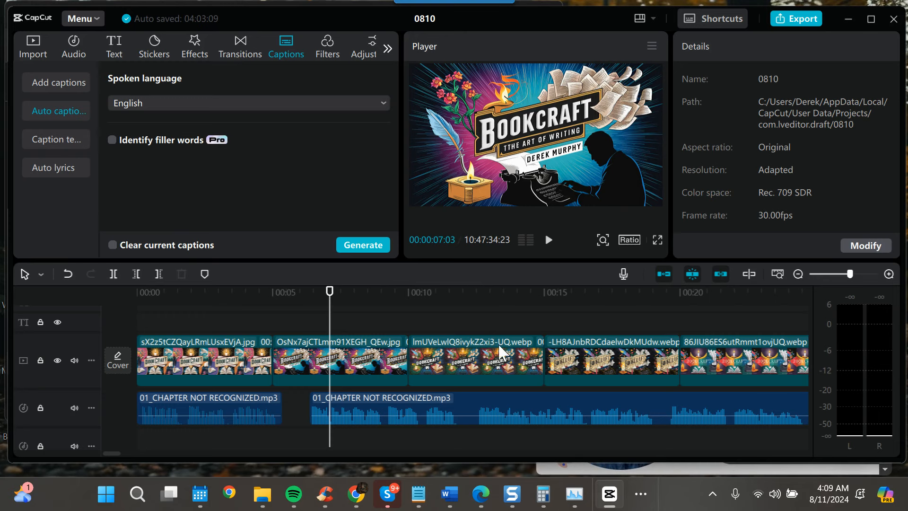
pyautogui.click(454, 297)
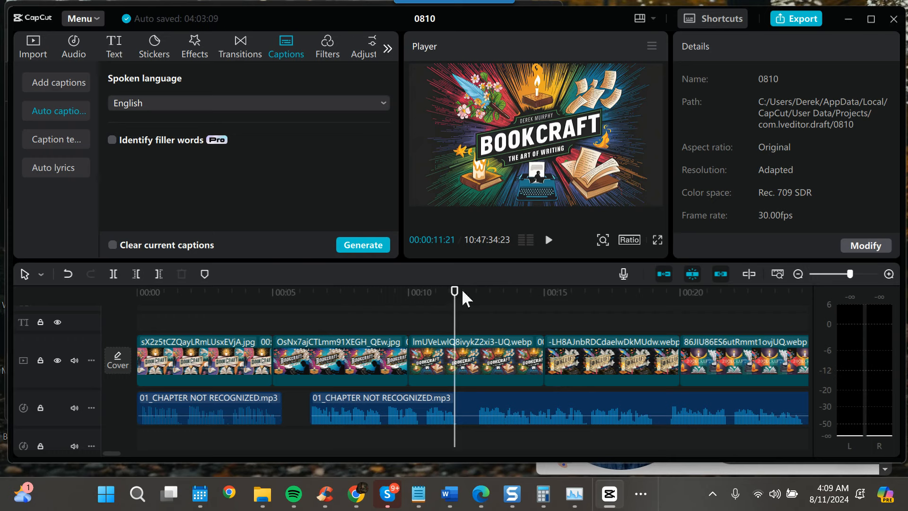
pyautogui.click(585, 294)
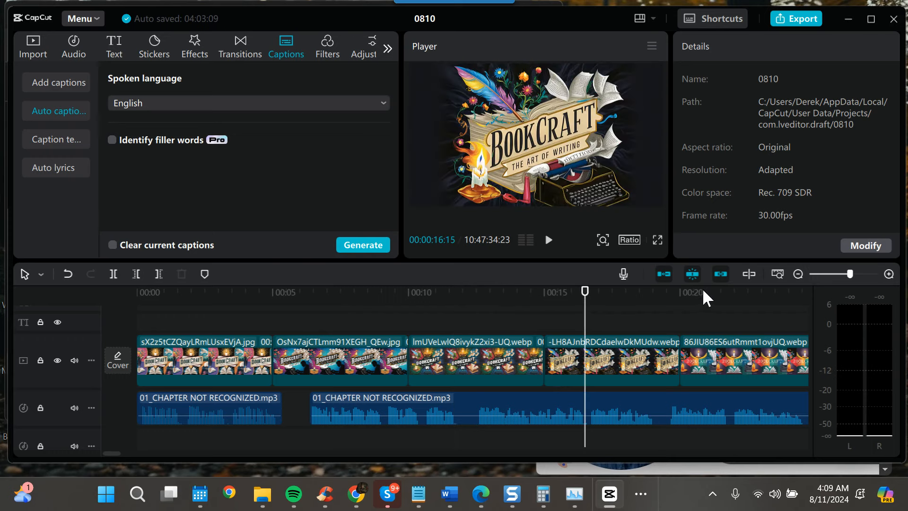
pyautogui.click(717, 292)
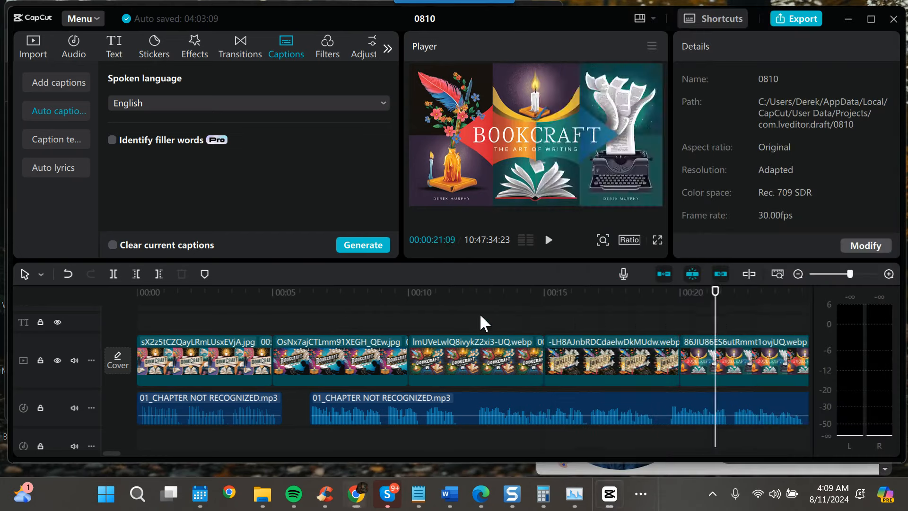
pyautogui.click(480, 313)
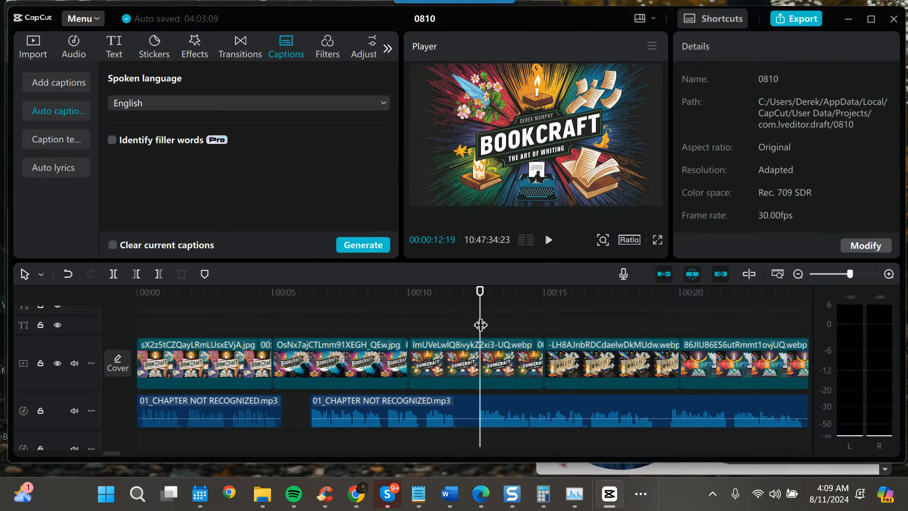
# - Move the second BookCraft image, OsNx7ajCTLmm91XEGH_QEw.jpg, onto the overlay track and stretch its duration to 00:19:50:08
pyautogui.scroll(2, 521, 334)
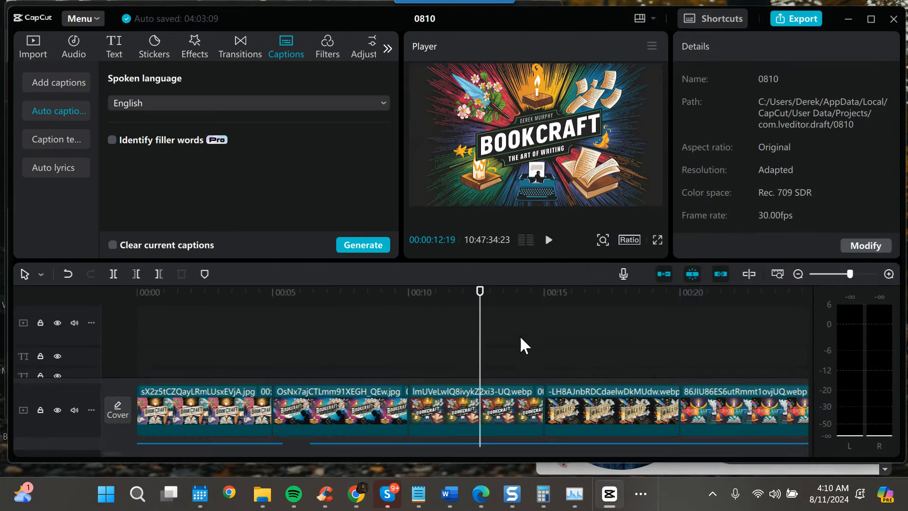
pyautogui.scroll(-1, 520, 341)
pyautogui.scroll(1, 518, 345)
pyautogui.click(669, 466)
pyautogui.click(754, 441)
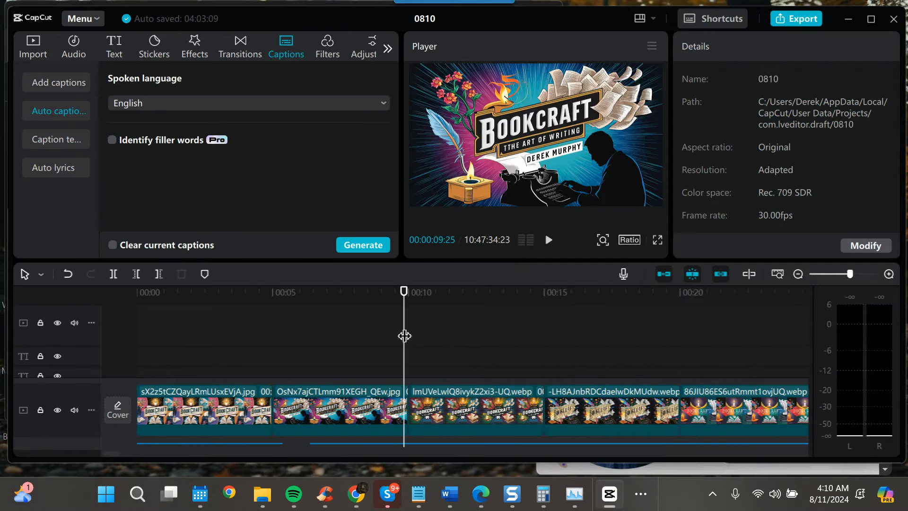
pyautogui.click(797, 274)
pyautogui.click(797, 274)
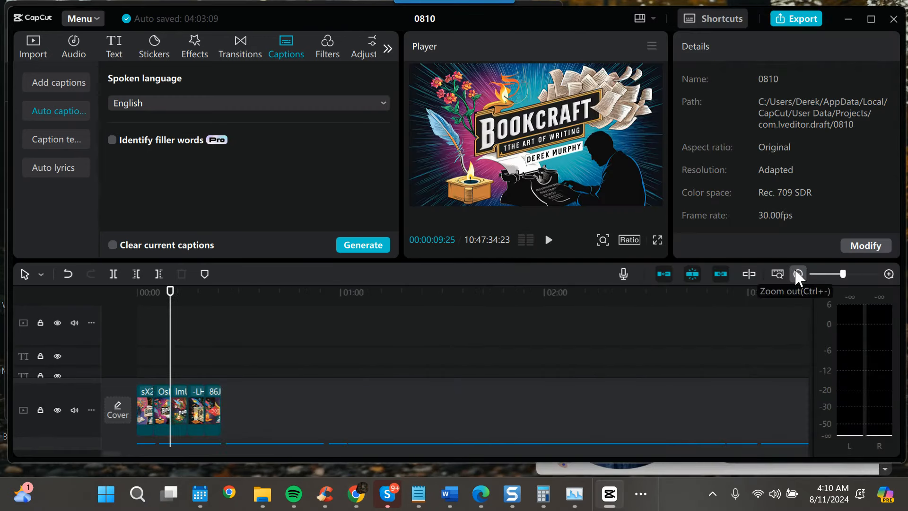
pyautogui.click(160, 404)
pyautogui.moveTo(161, 404); pyautogui.dragTo(772, 325)
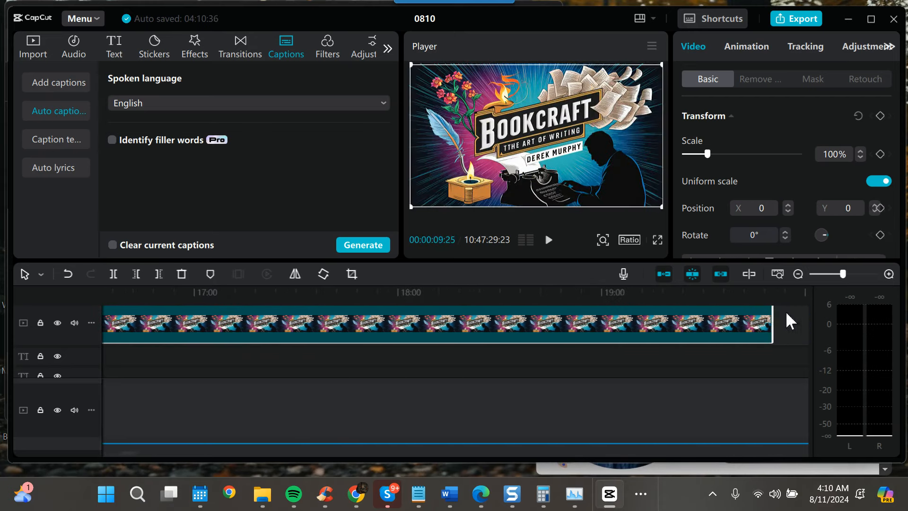
# - Extend the overlay BookCraft image to the start of the coverplots clip, giving it a duration of 01:53:32:03
pyautogui.click(798, 274)
pyautogui.click(798, 274)
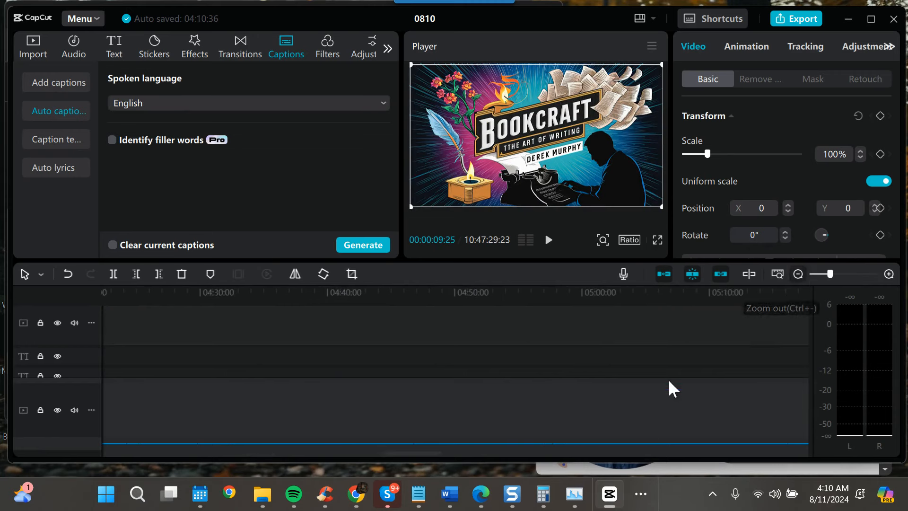
pyautogui.moveTo(400, 457); pyautogui.dragTo(119, 461)
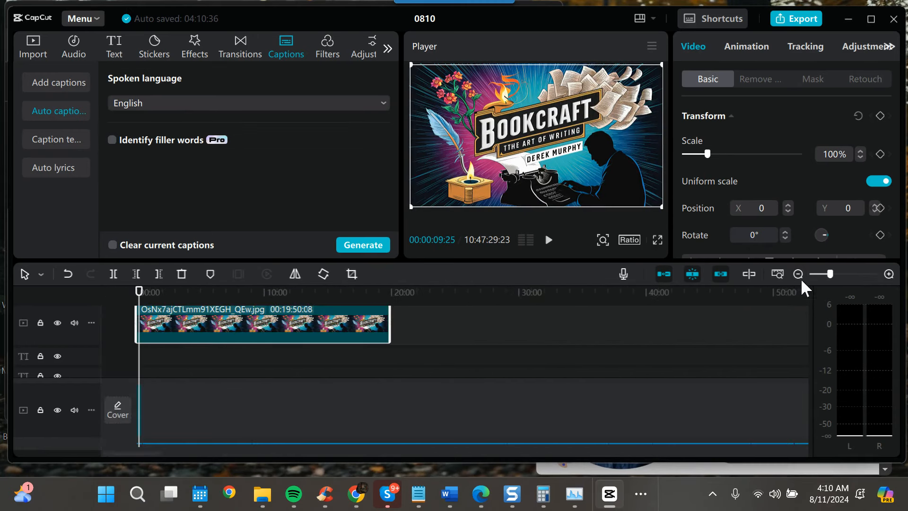
pyautogui.click(799, 276)
pyautogui.click(799, 276)
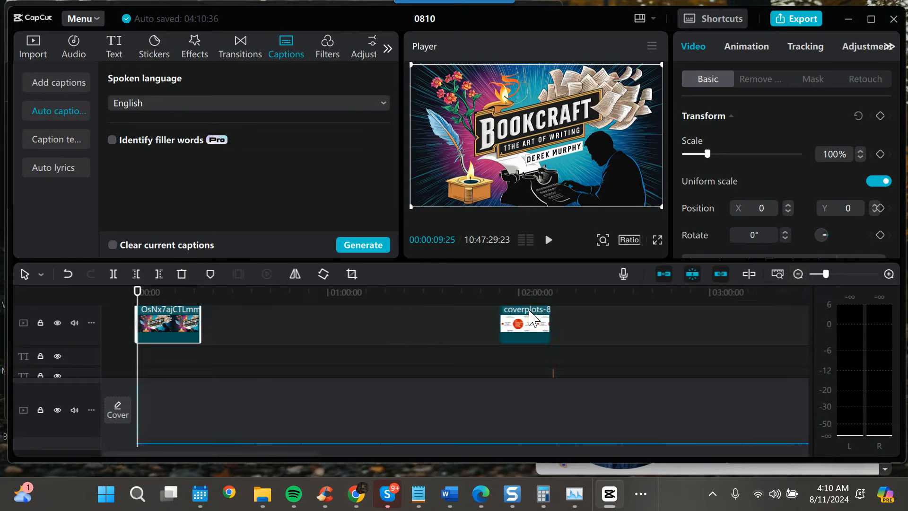
pyautogui.scroll(2, 518, 331)
pyautogui.scroll(2, 505, 326)
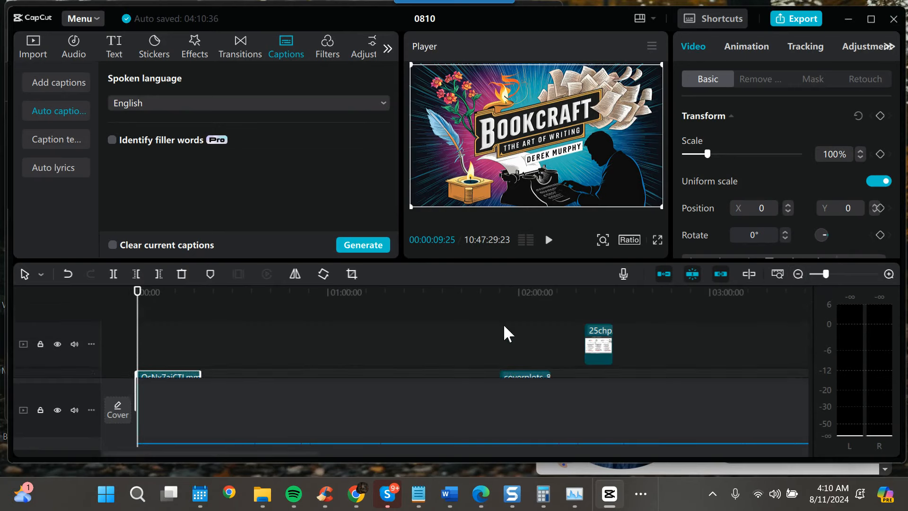
pyautogui.scroll(-2, 506, 331)
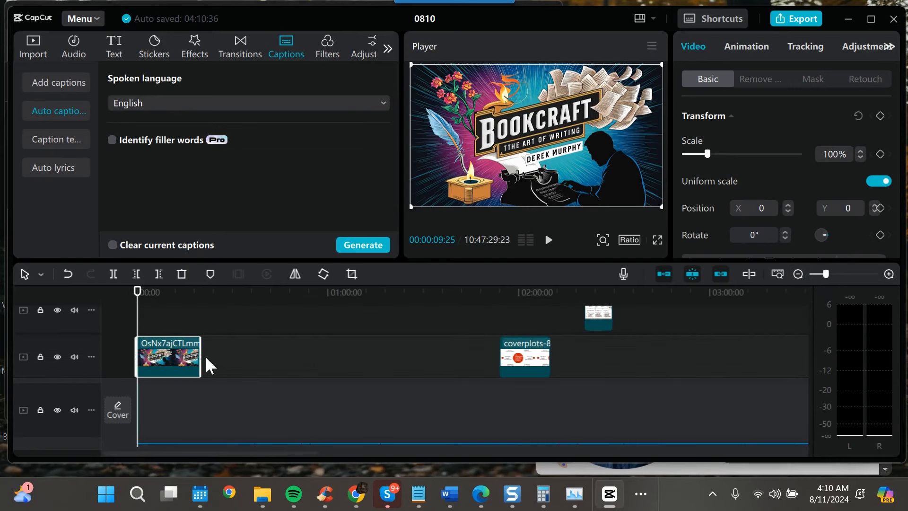
pyautogui.moveTo(201, 363); pyautogui.dragTo(496, 363)
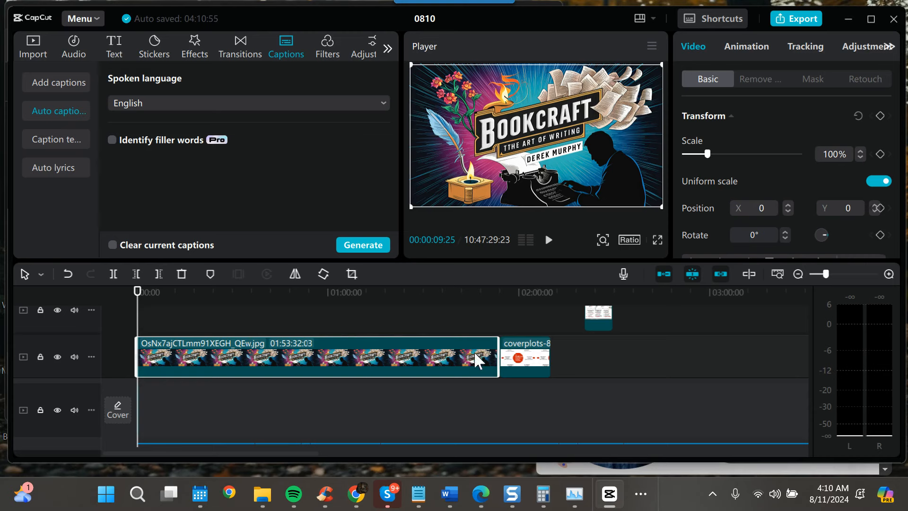
pyautogui.scroll(-3, 430, 366)
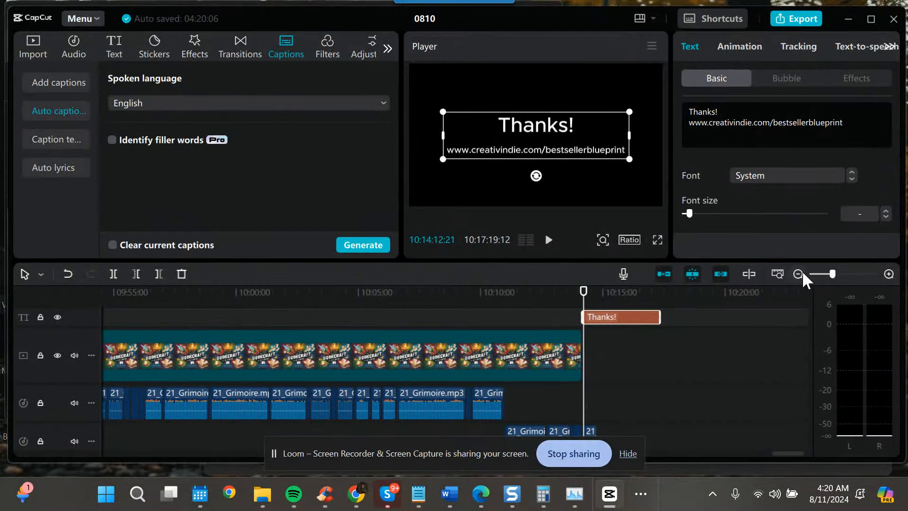
# - Review the full timeline from the closing Thanks! text back to the beginning, checking the BookCraft background images at 07:38:48:03
pyautogui.click(798, 273)
pyautogui.click(798, 274)
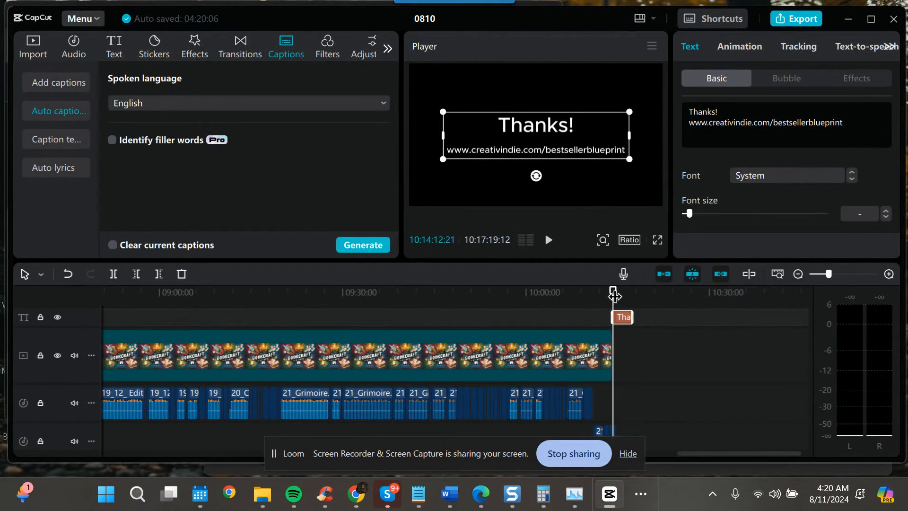
pyautogui.moveTo(614, 295); pyautogui.dragTo(303, 307)
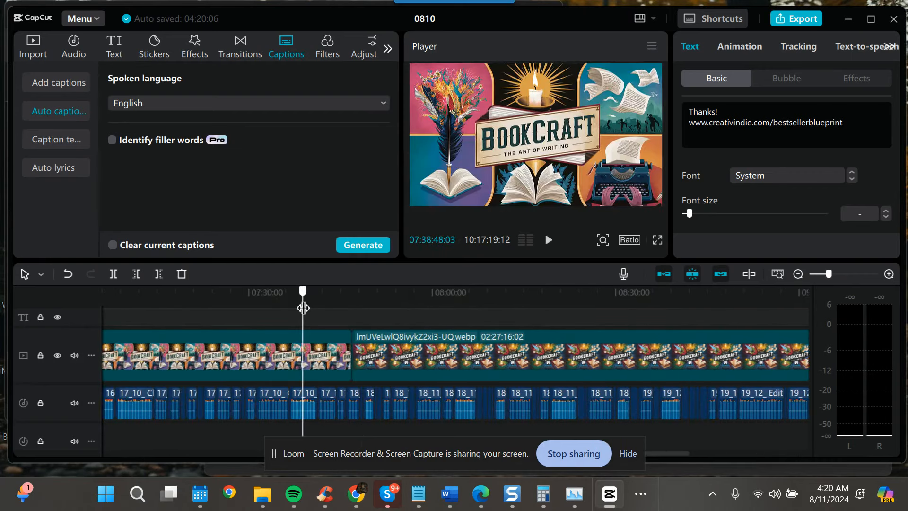
pyautogui.click(798, 274)
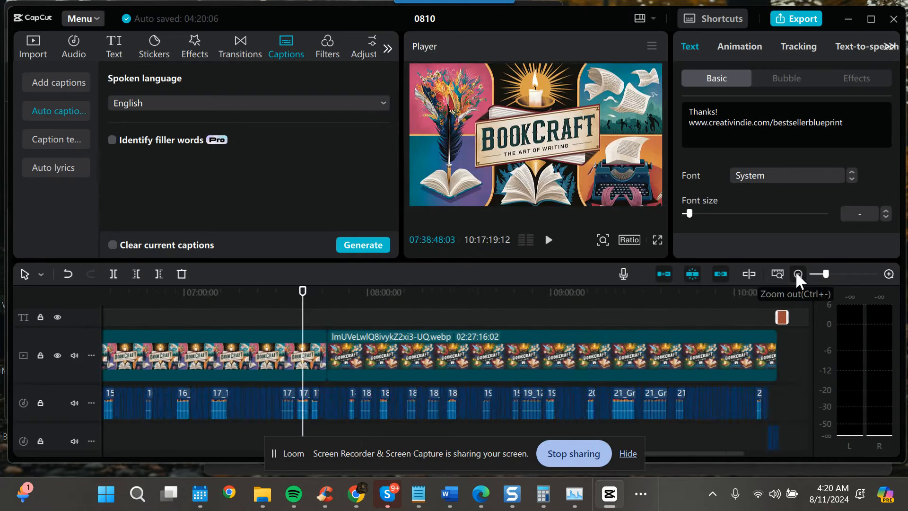
pyautogui.click(798, 275)
pyautogui.click(798, 275)
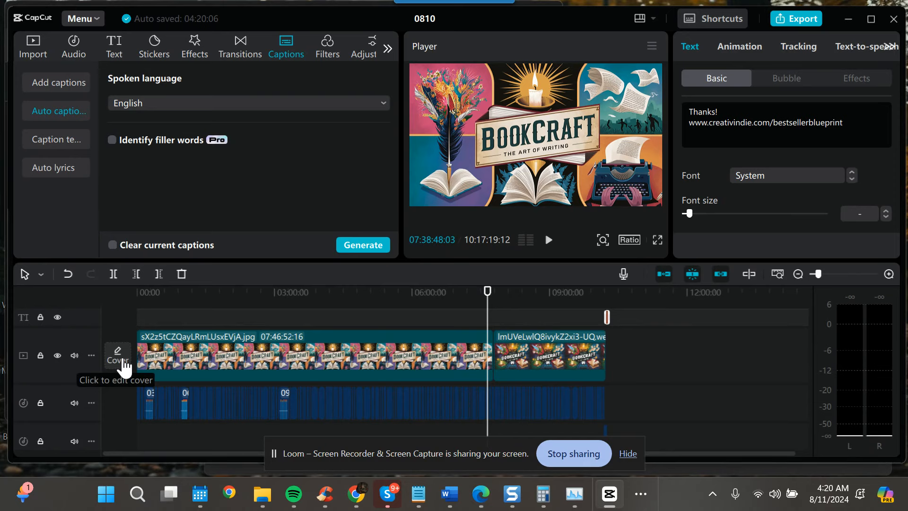
pyautogui.scroll(1, 246, 350)
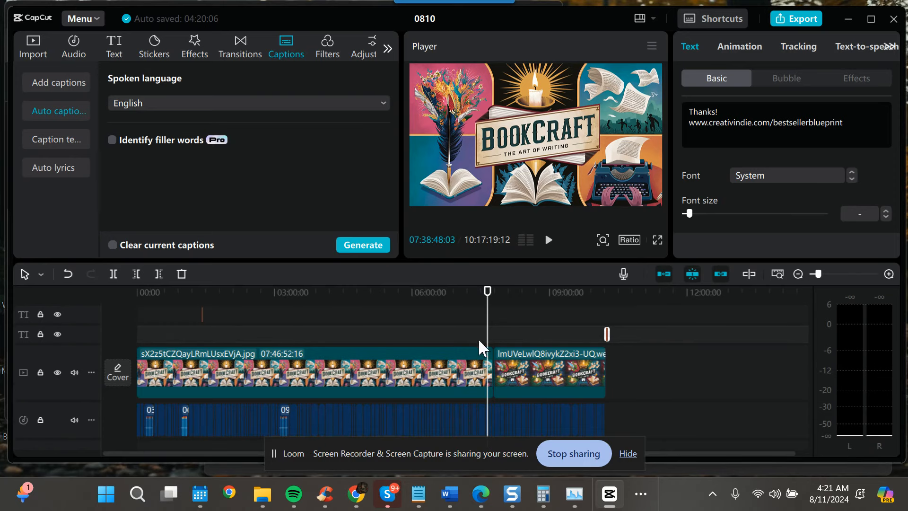
pyautogui.hotkey('alt', 'Tab')
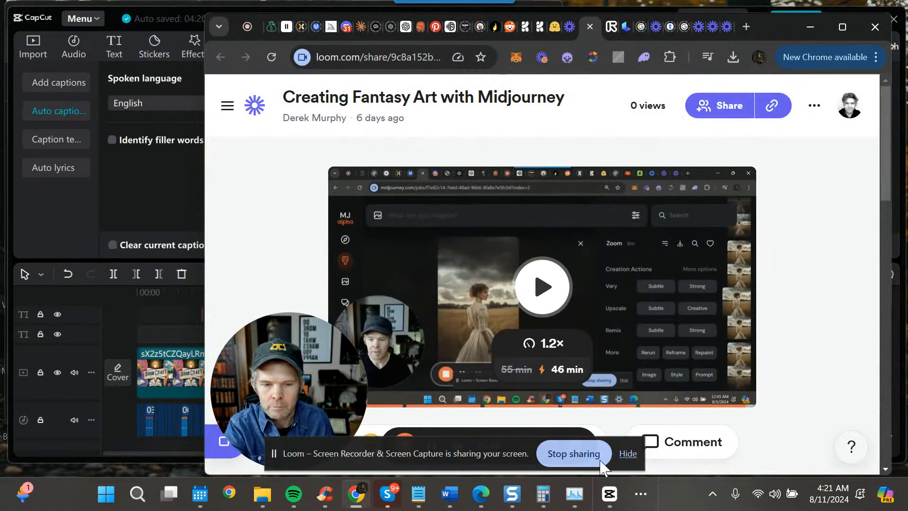
pyautogui.click(627, 453)
pyautogui.hotkey('alt', 'Tab')
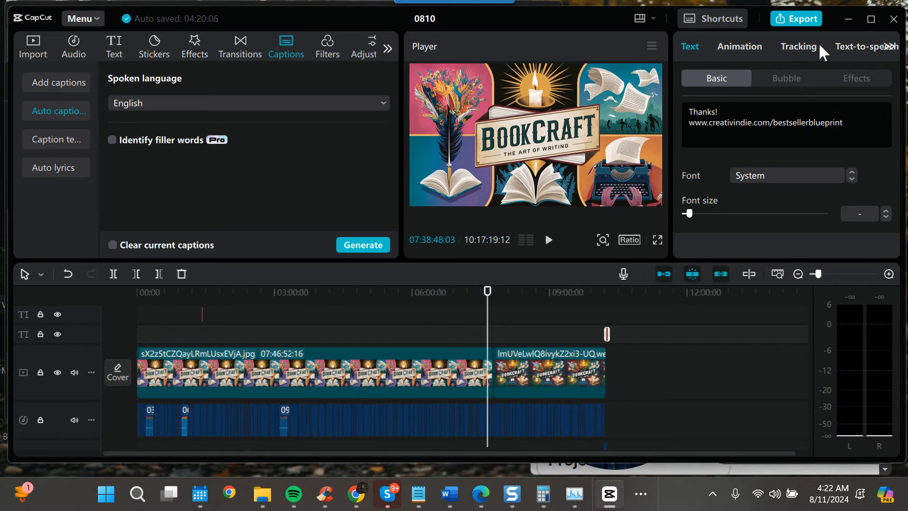
# - Open the project's export settings and name the exported file bookcraft1
pyautogui.click(797, 19)
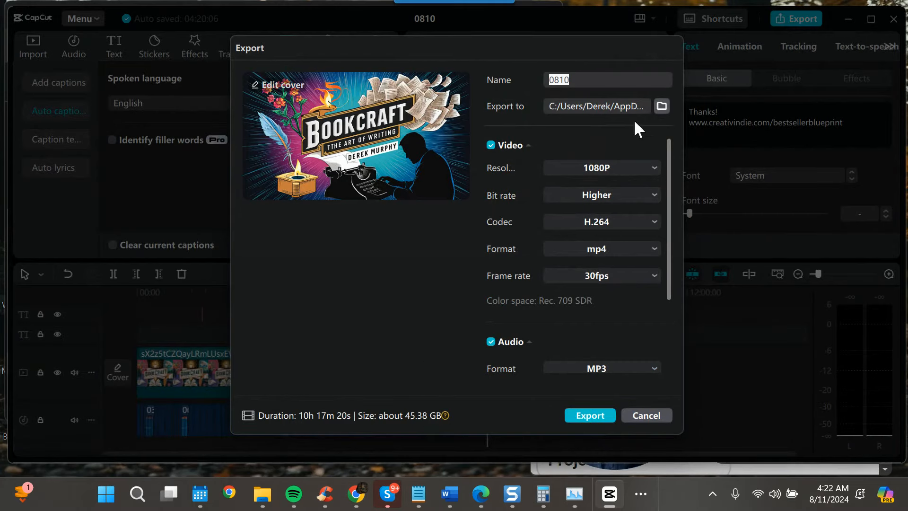
pyautogui.write('bookcraft1')
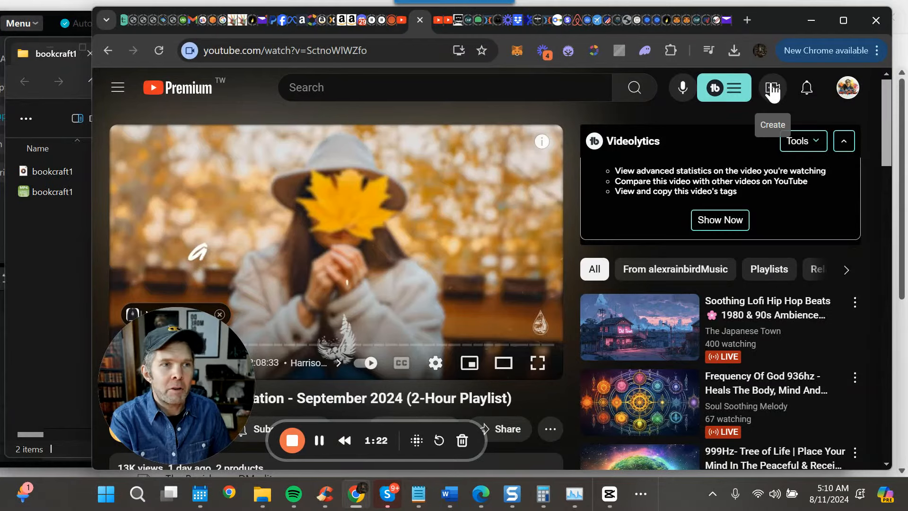
# - Start a new video upload on YouTube and add the bookcraft1 video file from the bookcraft1 folder
pyautogui.click(772, 88)
pyautogui.click(790, 122)
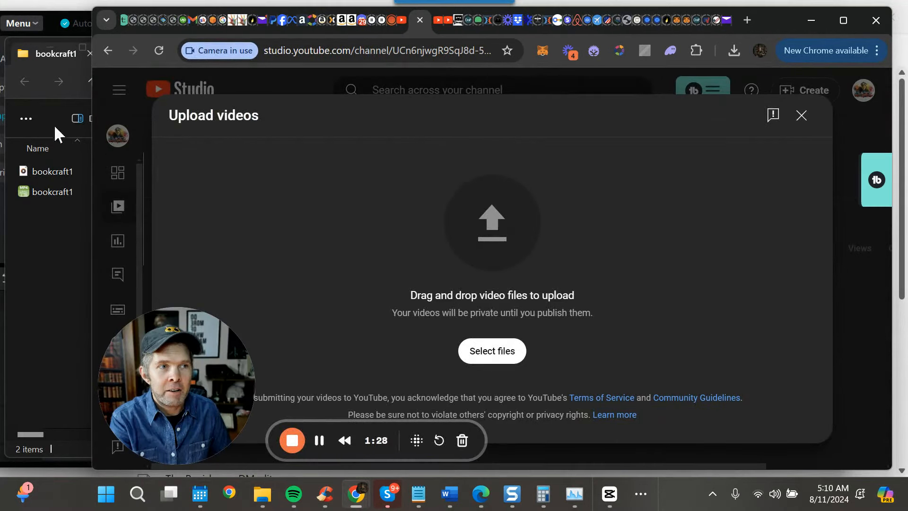
pyautogui.click(44, 192)
pyautogui.moveTo(44, 195); pyautogui.dragTo(413, 221)
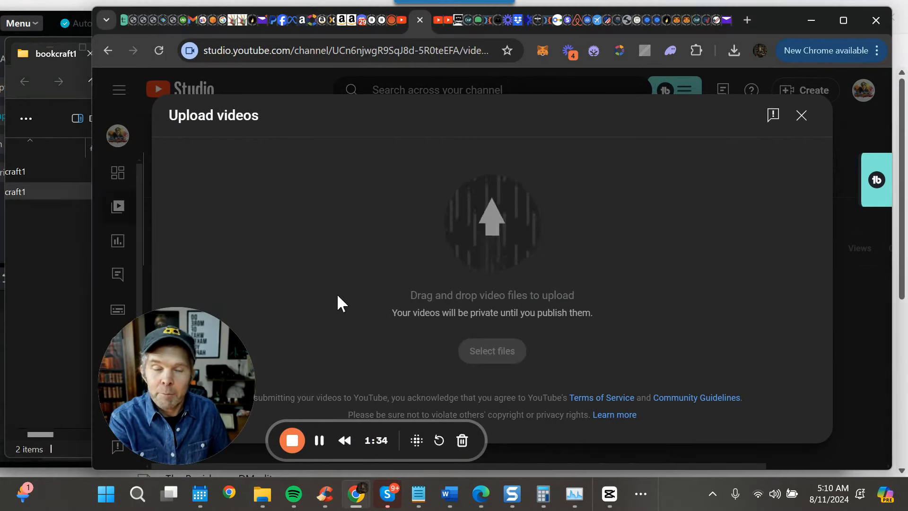
pyautogui.click(319, 439)
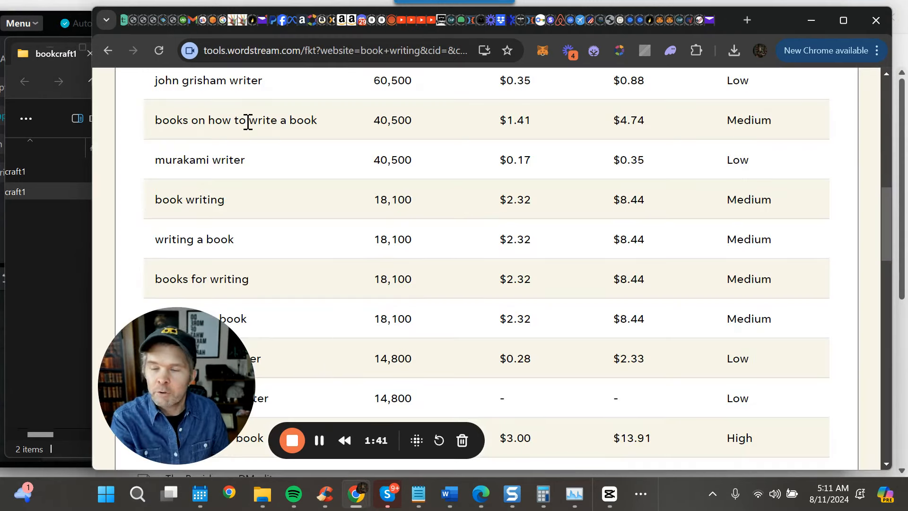
# - Check the search volumes for "books on how to write a book" and "books for writing" in the WordStream keyword results
pyautogui.moveTo(154, 122); pyautogui.dragTo(321, 127)
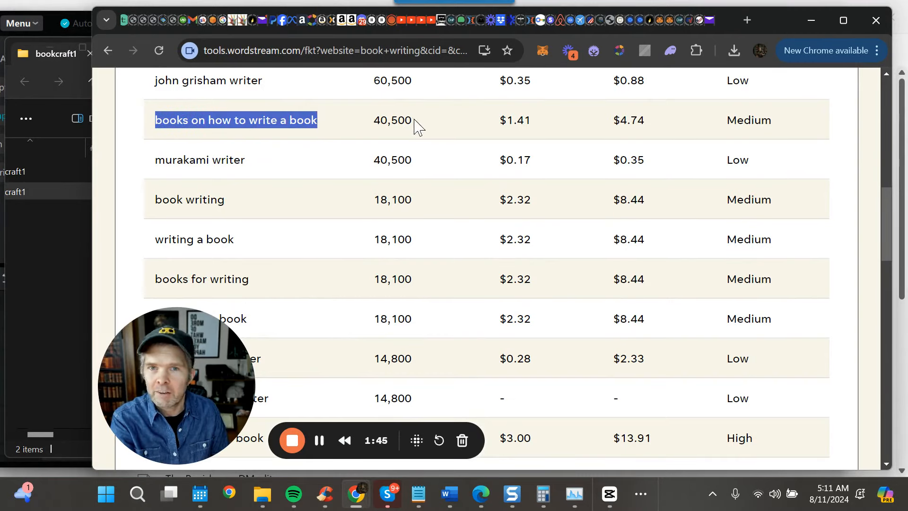
pyautogui.moveTo(413, 121); pyautogui.dragTo(370, 118)
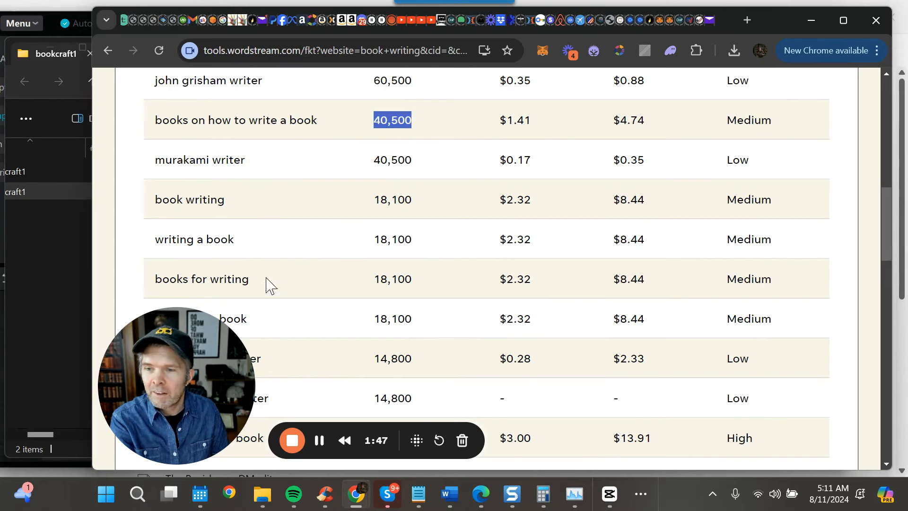
pyautogui.moveTo(265, 283); pyautogui.dragTo(155, 275)
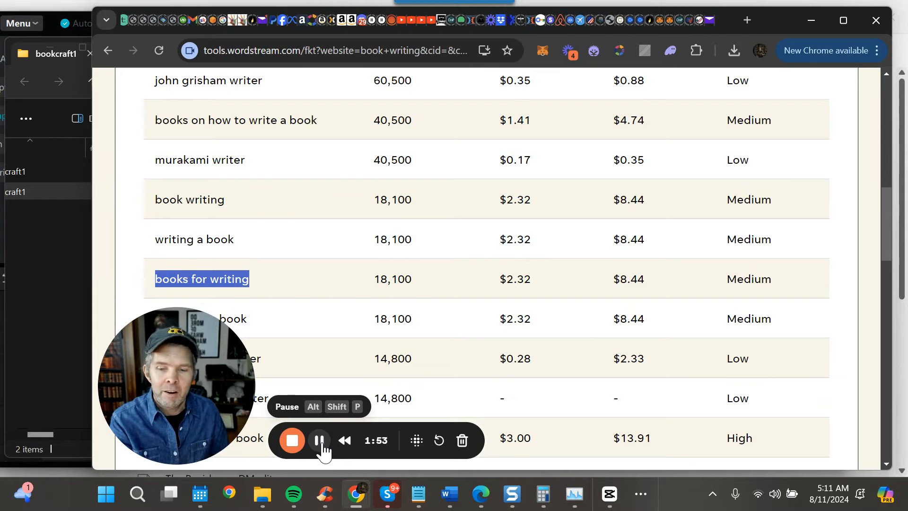
# - Title the YouTube upload "Book Craft: how to write a book (Free Audiobook on writing books)" and look over its default description
pyautogui.click(319, 441)
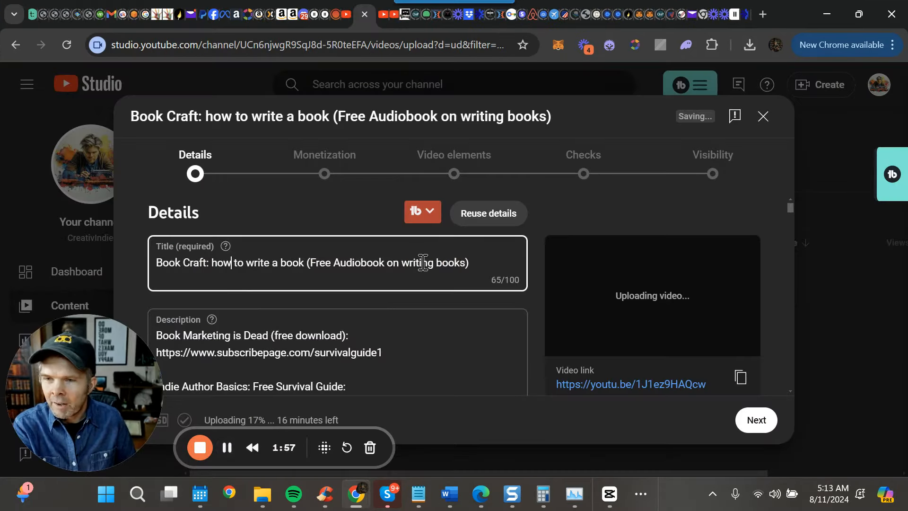
pyautogui.moveTo(480, 258); pyautogui.dragTo(156, 262)
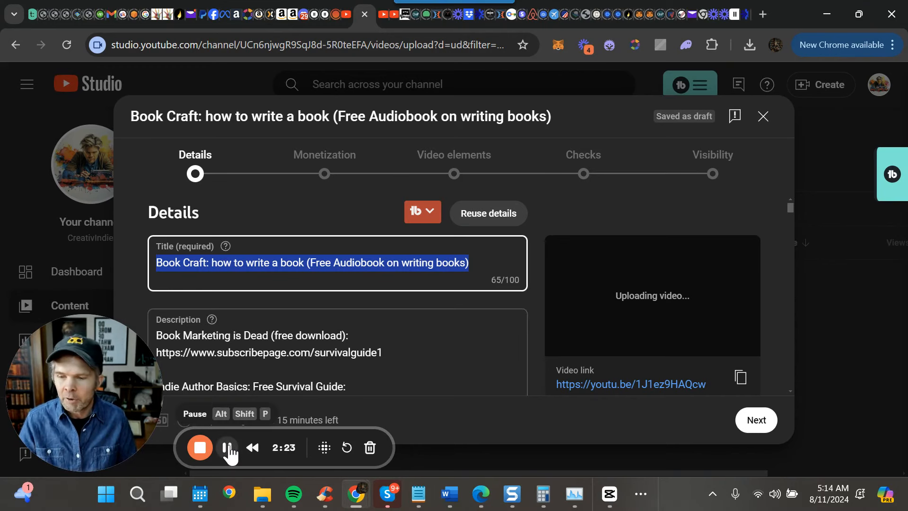
pyautogui.scroll(-1, 257, 345)
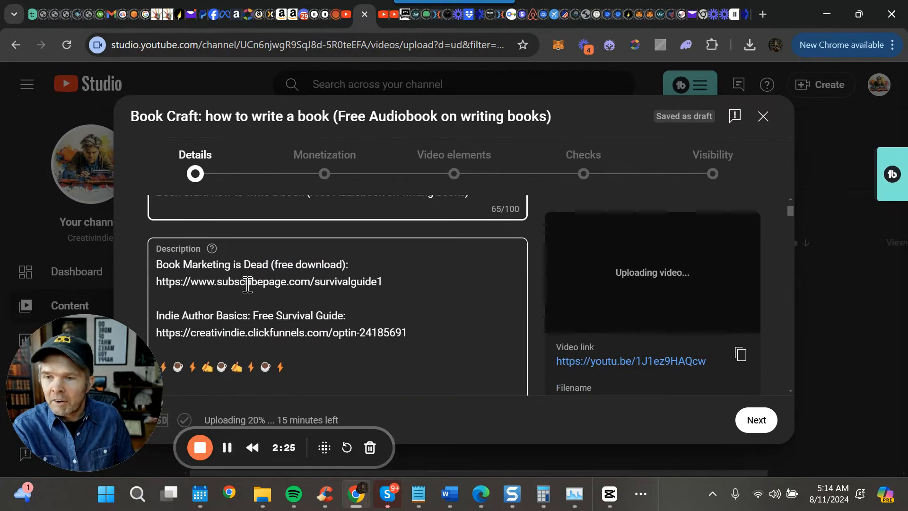
pyautogui.scroll(-1, 251, 284)
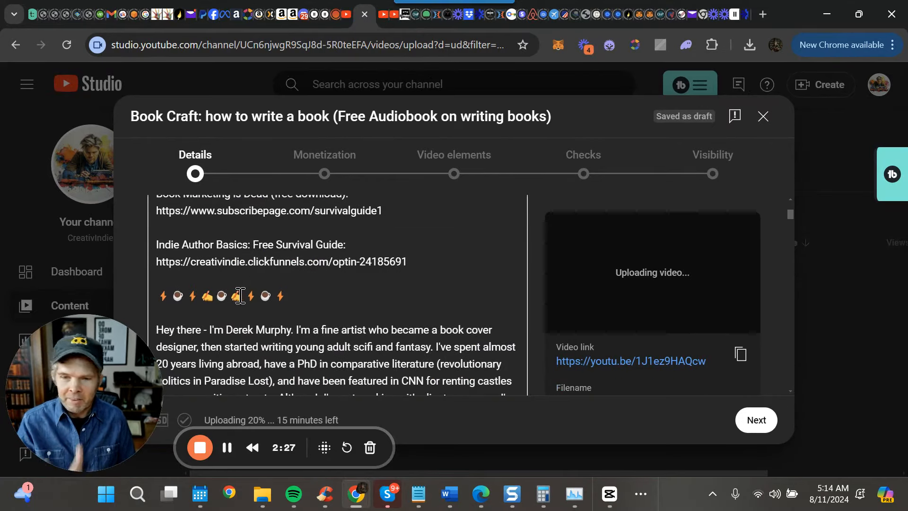
# - Read the Book Craft blurb on its Amazon Kindle page as source material for the video description
pyautogui.click(227, 448)
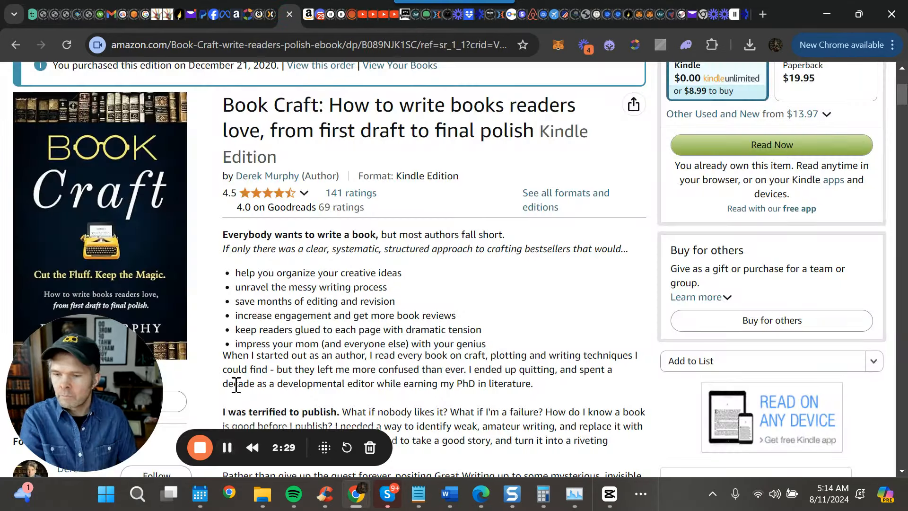
pyautogui.scroll(-1, 269, 304)
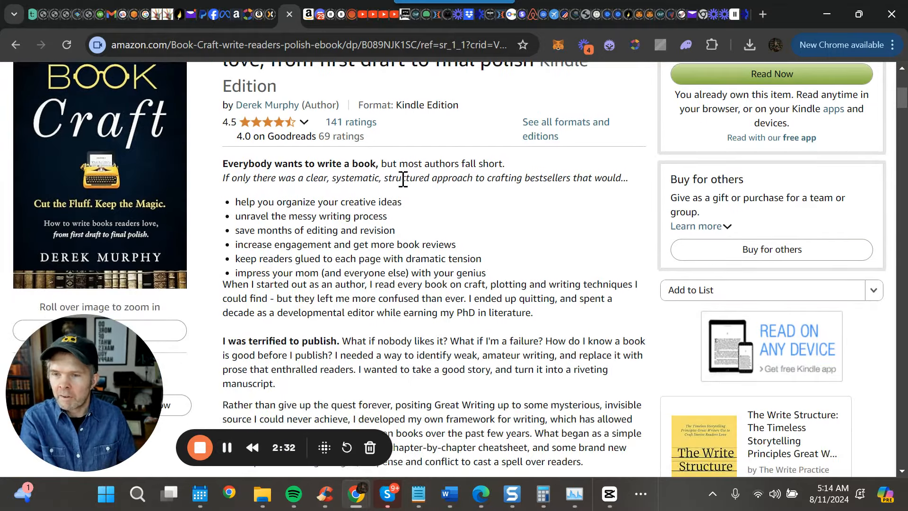
pyautogui.scroll(1, 395, 336)
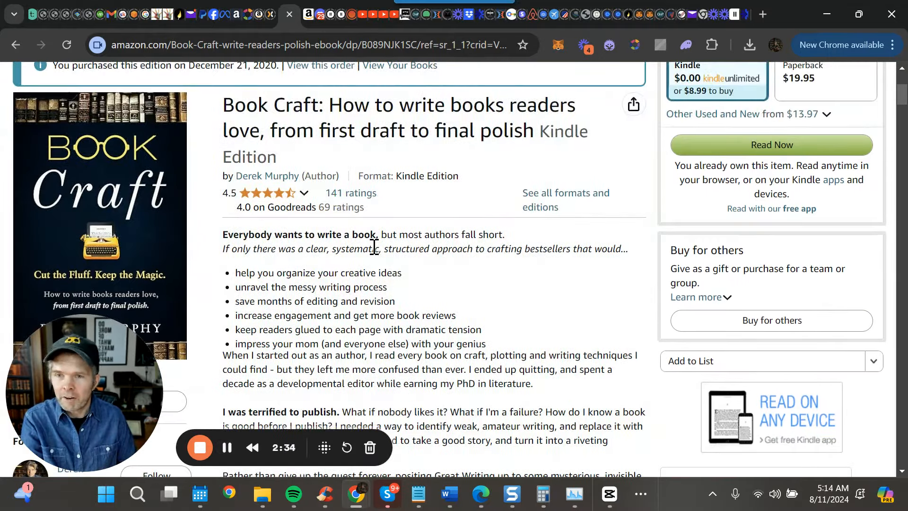
pyautogui.scroll(-2, 425, 251)
pyautogui.scroll(-2, 420, 368)
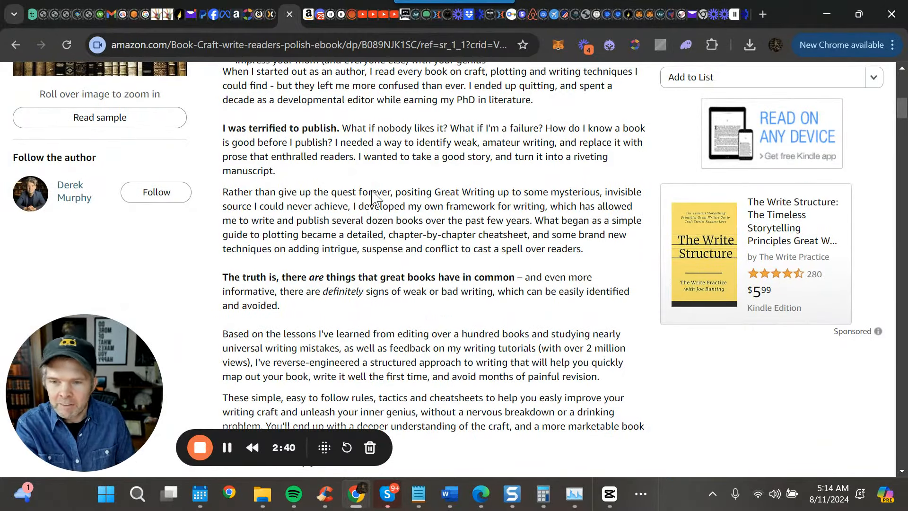
# - Review the rewritten Book Craft blurb in ChatGPT, including its bullet points and the "What's inside" section
pyautogui.click(231, 451)
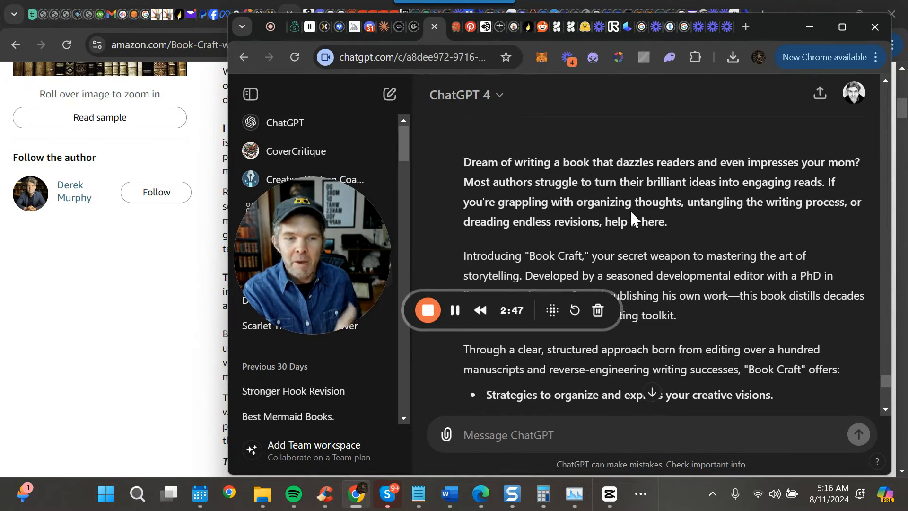
pyautogui.scroll(-6, 629, 209)
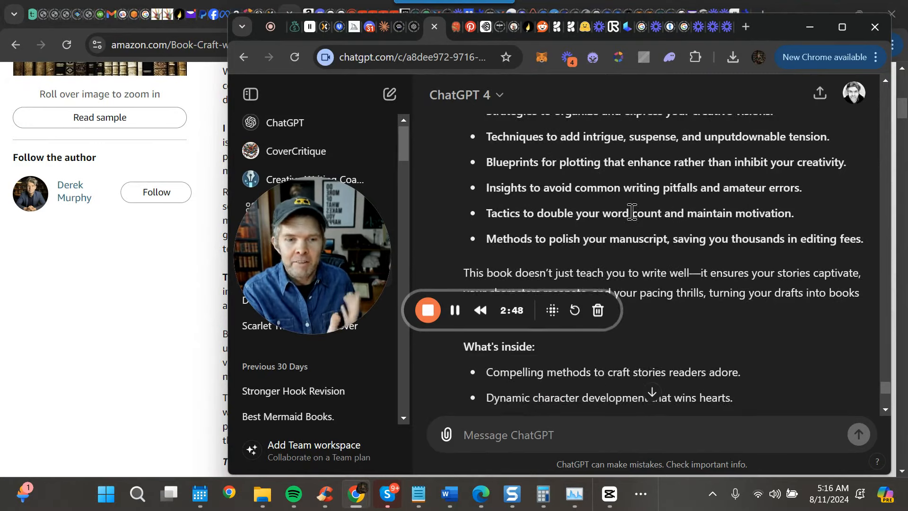
pyautogui.scroll(-3, 558, 255)
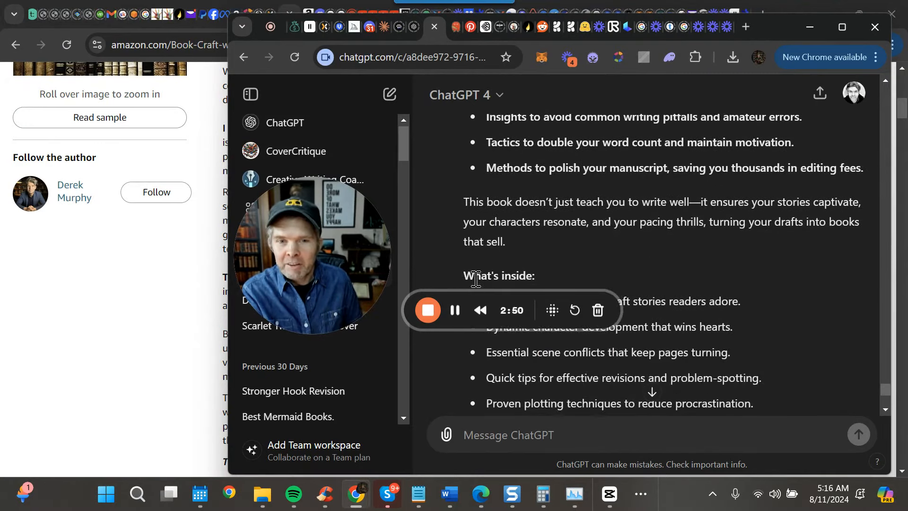
# - Add the rewritten Book Craft blurb to the YouTube video description, formatting its bullets with hyphens, and review the text
pyautogui.click(455, 310)
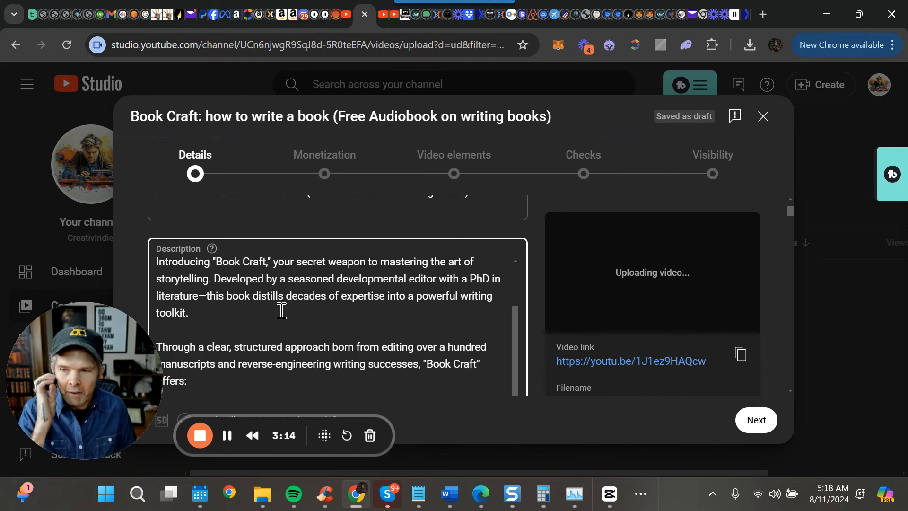
pyautogui.scroll(1, 273, 308)
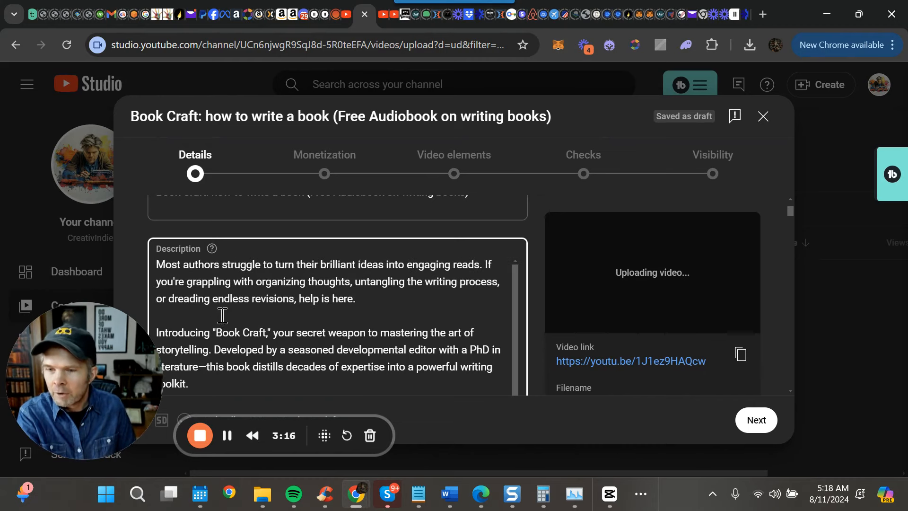
pyautogui.scroll(-1, 223, 326)
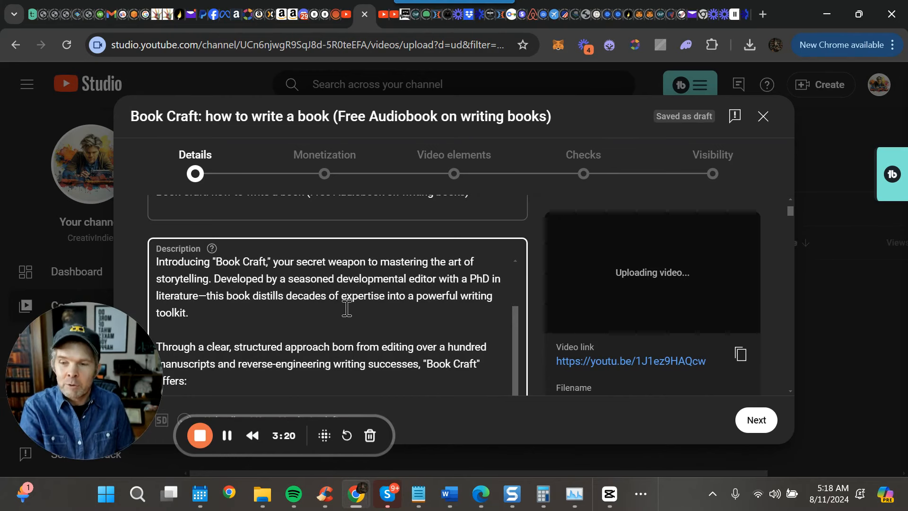
pyautogui.scroll(-1, 350, 303)
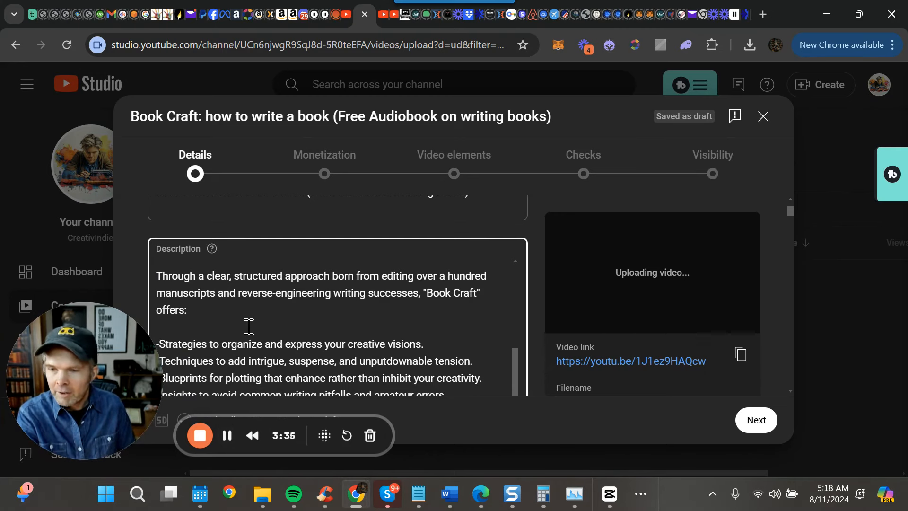
pyautogui.scroll(5, 248, 326)
pyautogui.scroll(2, 309, 307)
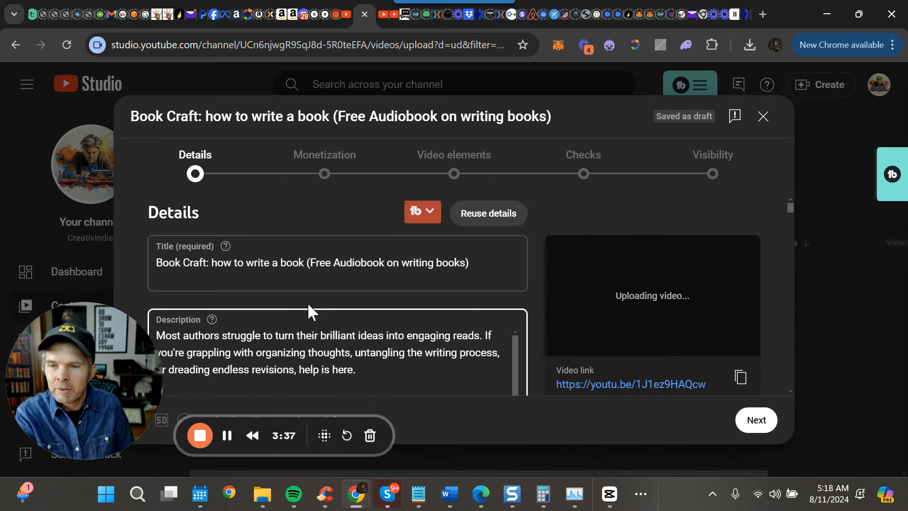
pyautogui.scroll(-2, 252, 355)
pyautogui.scroll(1, 252, 354)
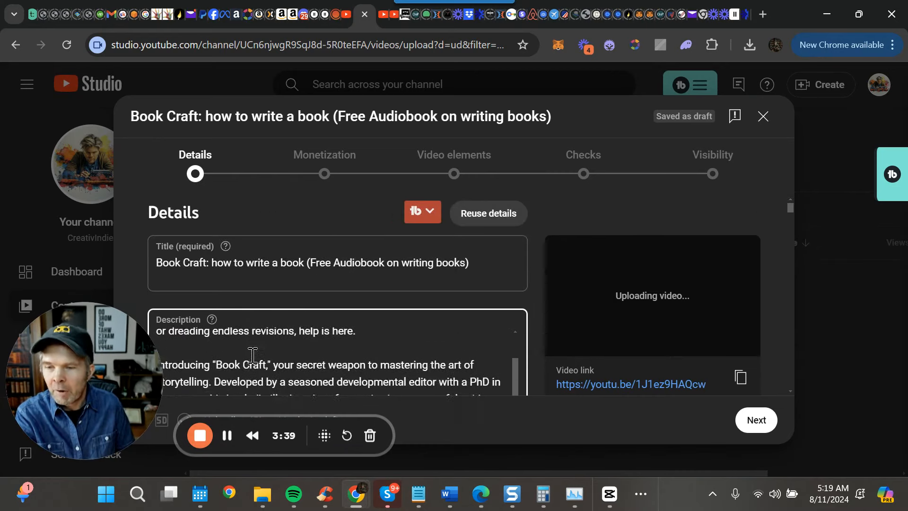
pyautogui.scroll(2, 253, 355)
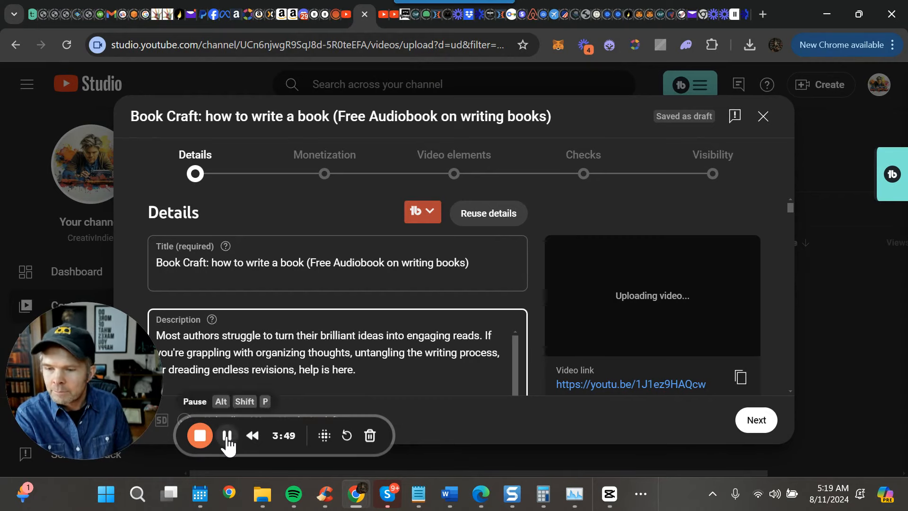
pyautogui.scroll(-3, 221, 301)
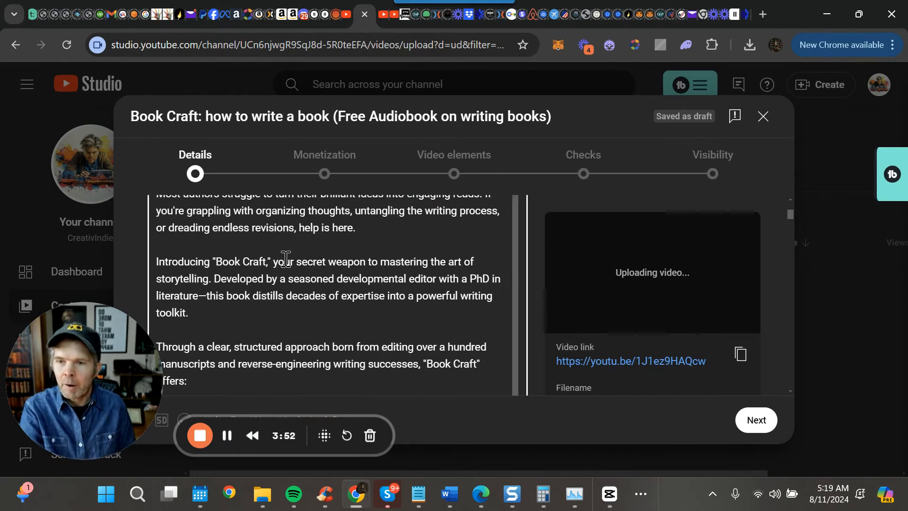
pyautogui.scroll(-1, 294, 281)
pyautogui.scroll(-4, 293, 280)
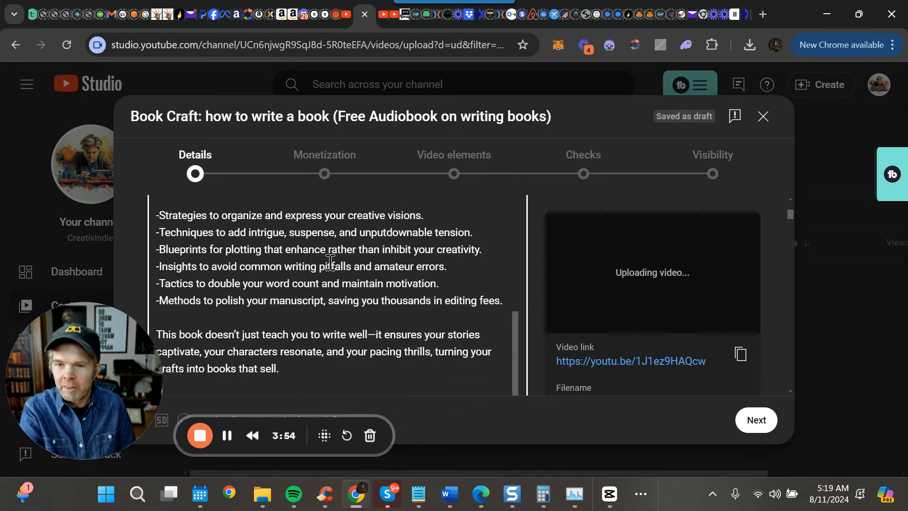
pyautogui.scroll(3, 364, 283)
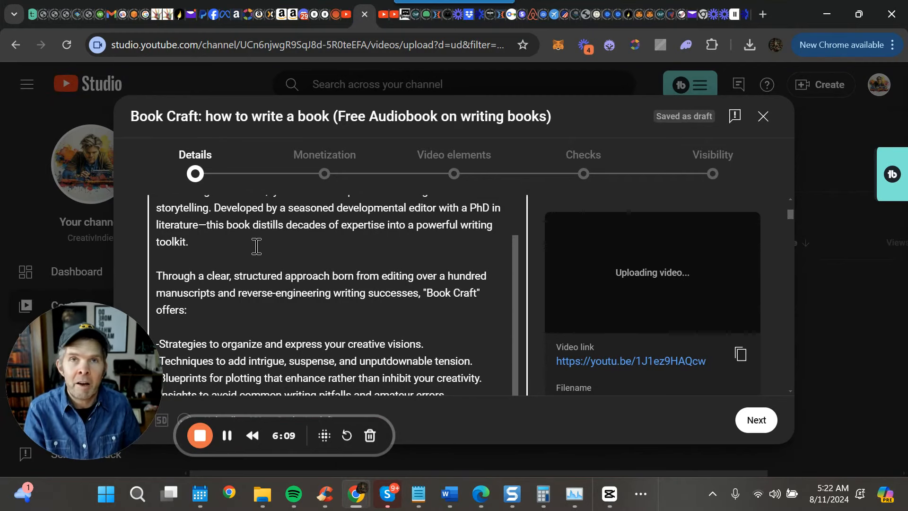
# - Set up a Test & compare thumbnail test for the video using three BookCraft images
pyautogui.scroll(-5, 229, 336)
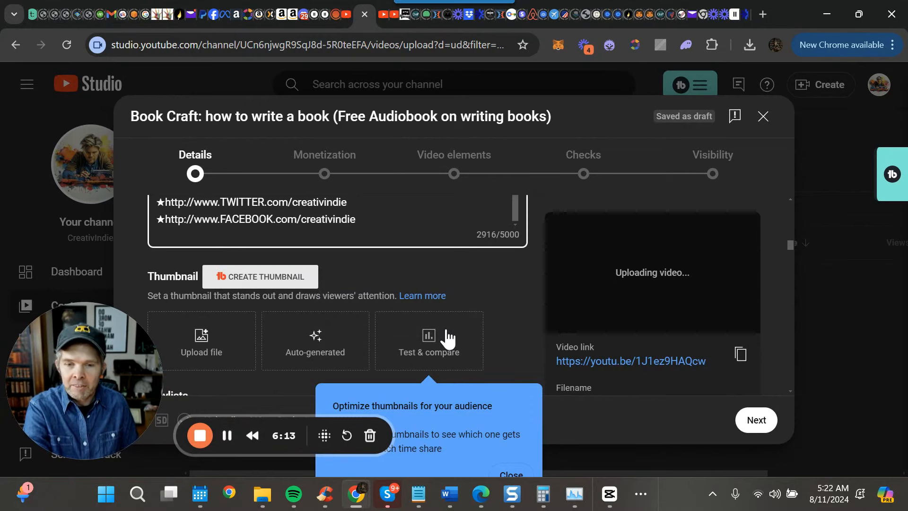
pyautogui.click(447, 338)
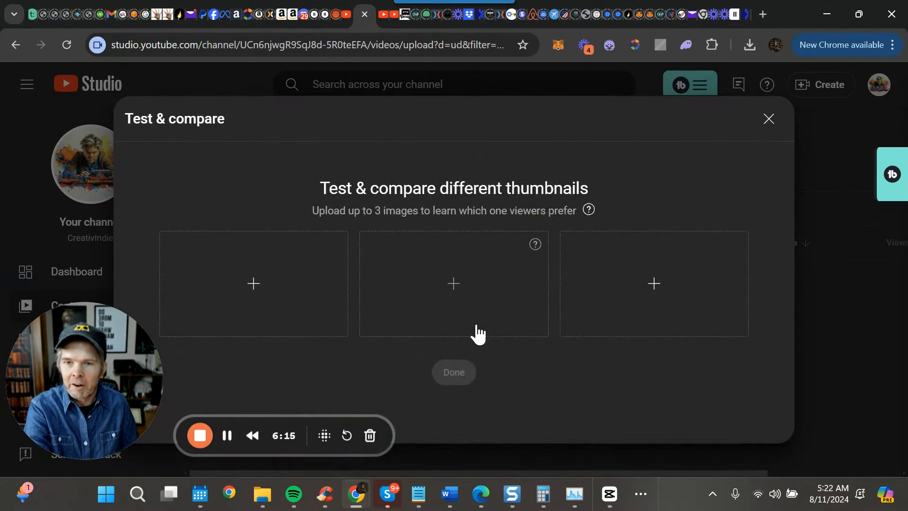
pyautogui.click(227, 434)
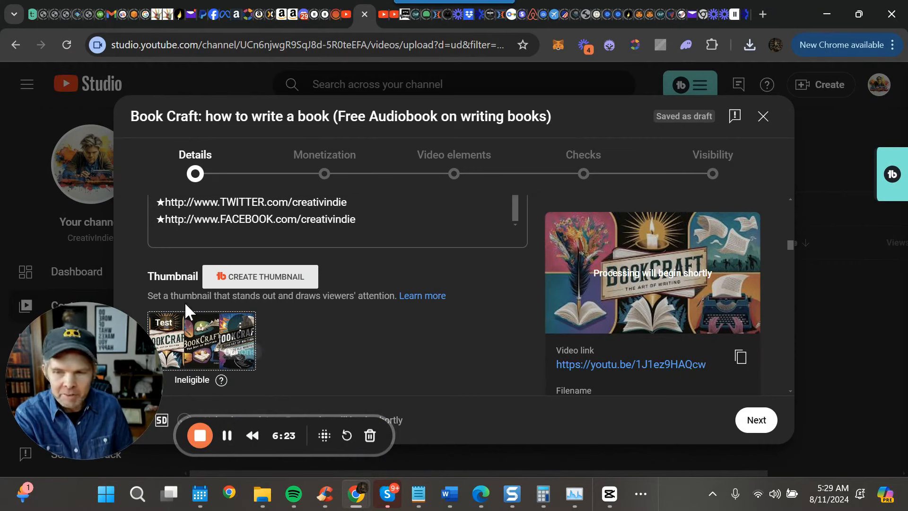
pyautogui.scroll(-3, 227, 321)
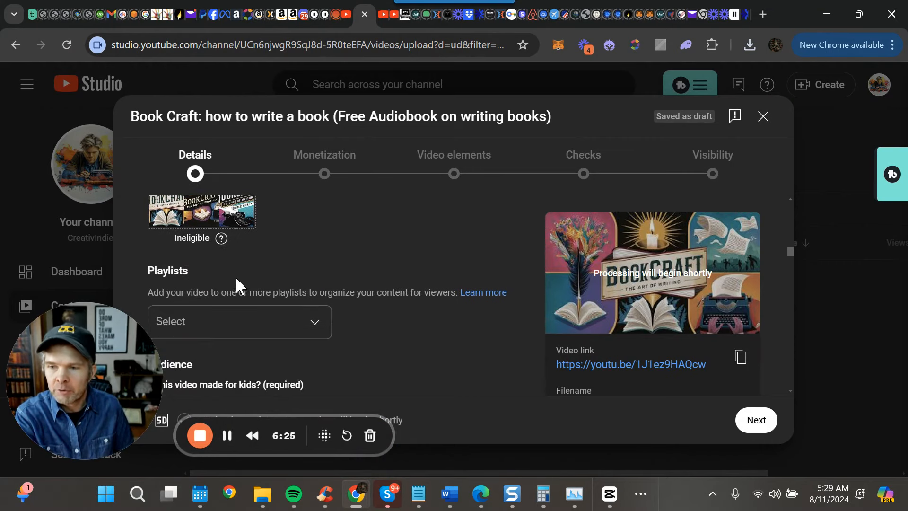
pyautogui.scroll(2, 241, 255)
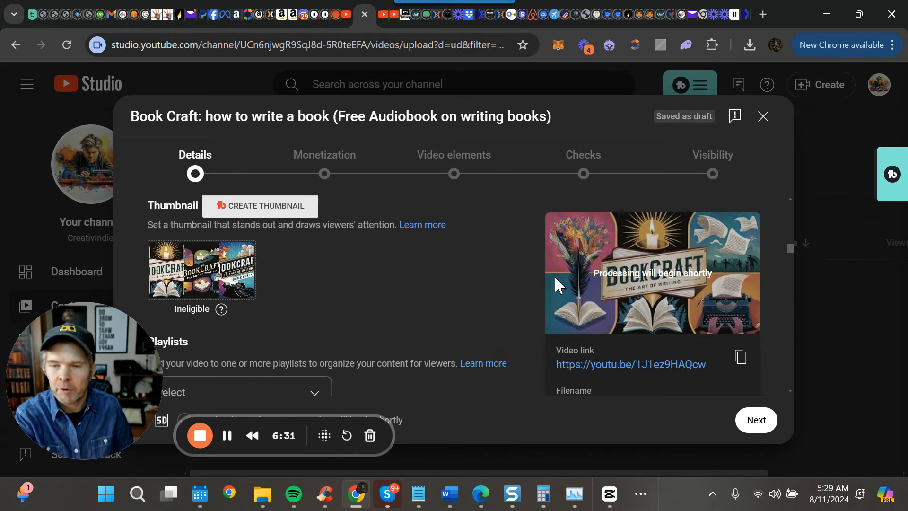
# - Create a described playlist titled "Writing and publishing guides for authors (books I've written)" and assign the video to it
pyautogui.moveTo(226, 282)
pyautogui.scroll(-3, 226, 282)
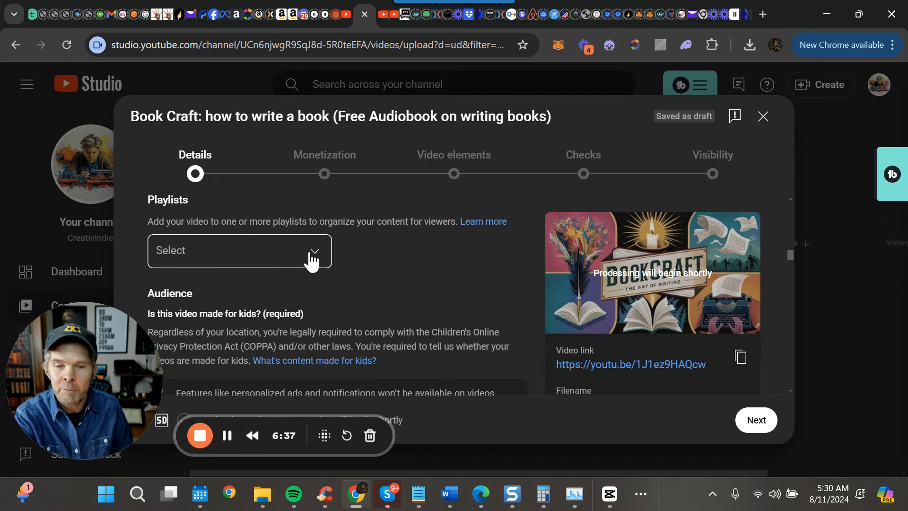
pyautogui.click(227, 435)
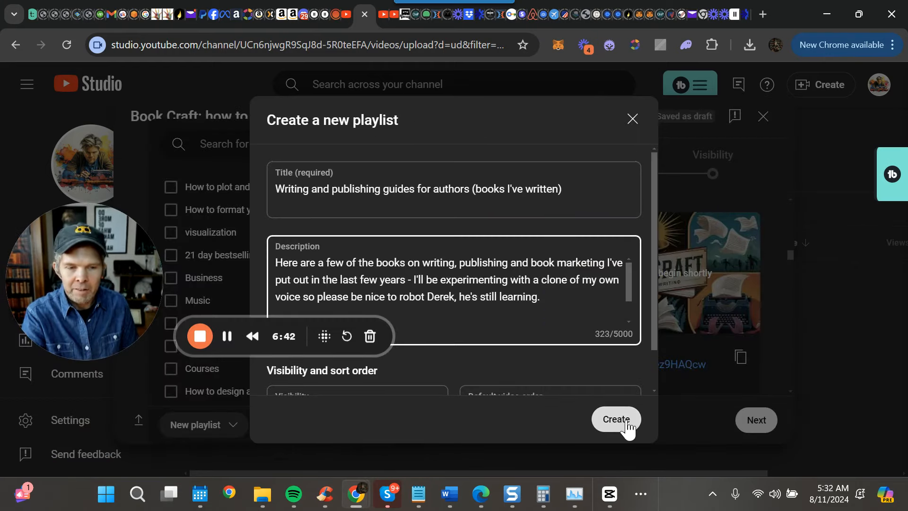
pyautogui.click(626, 420)
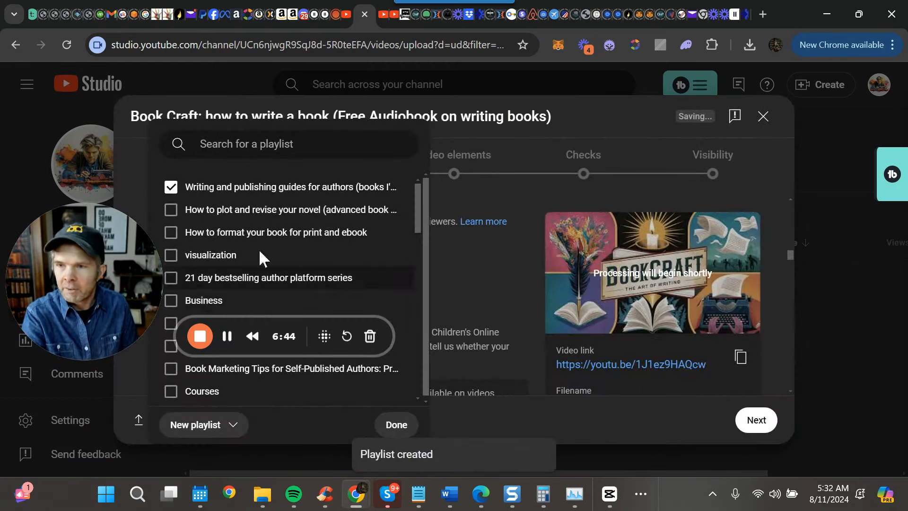
# - Confirm the playlist selection and answer No to the altered content question for the video
pyautogui.click(396, 426)
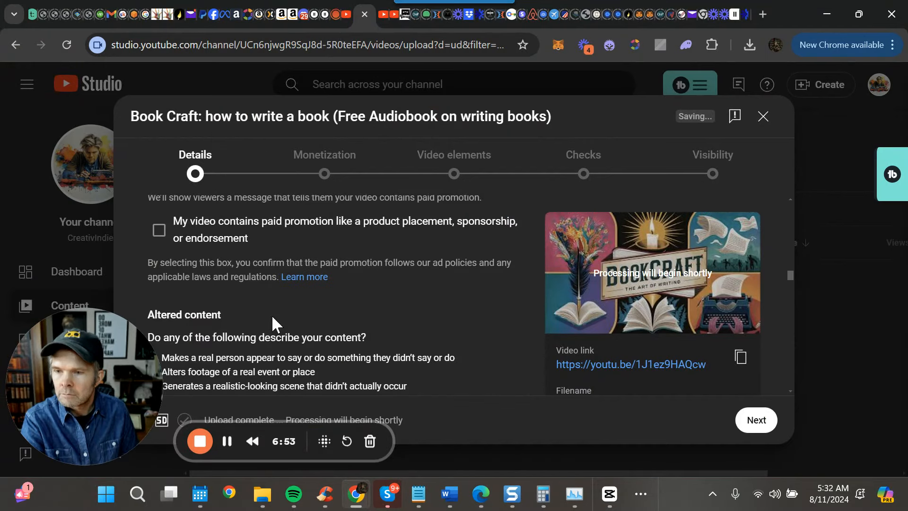
pyautogui.scroll(-3, 246, 299)
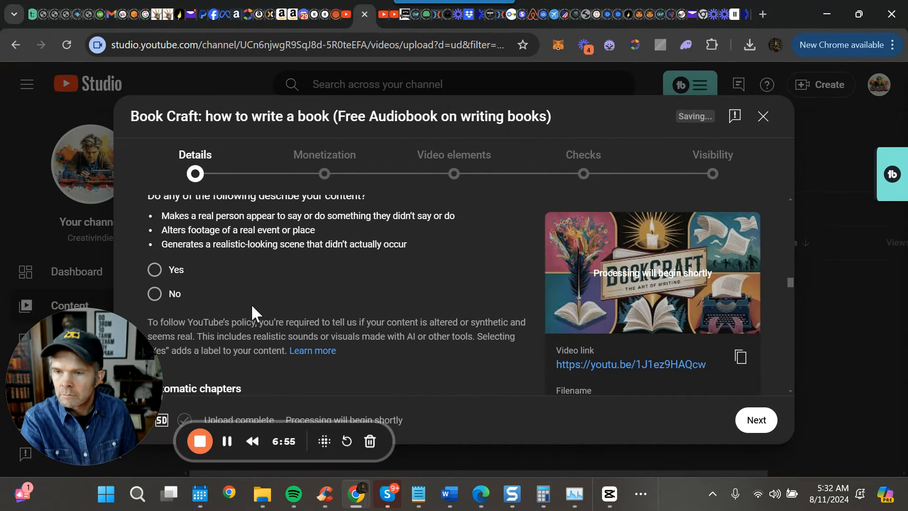
pyautogui.scroll(2, 251, 303)
pyautogui.scroll(-2, 216, 300)
pyautogui.scroll(2, 216, 299)
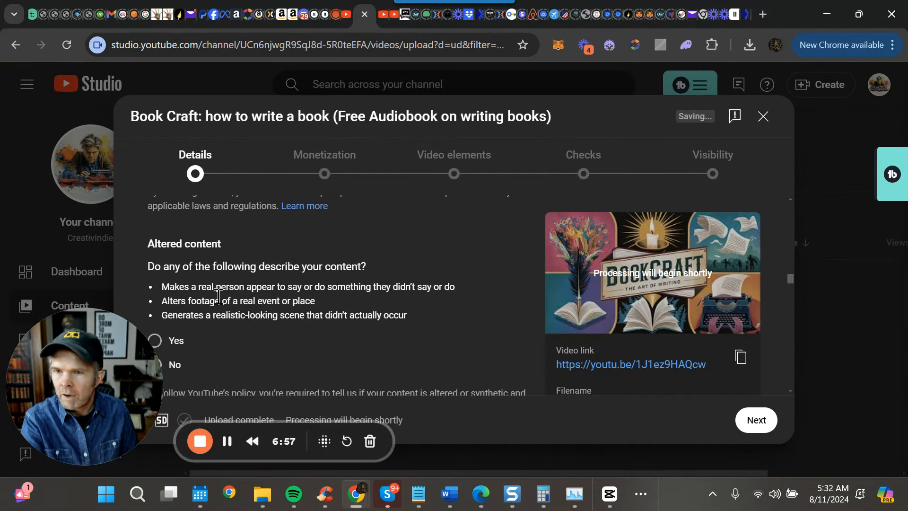
pyautogui.scroll(-2, 263, 290)
pyautogui.click(155, 294)
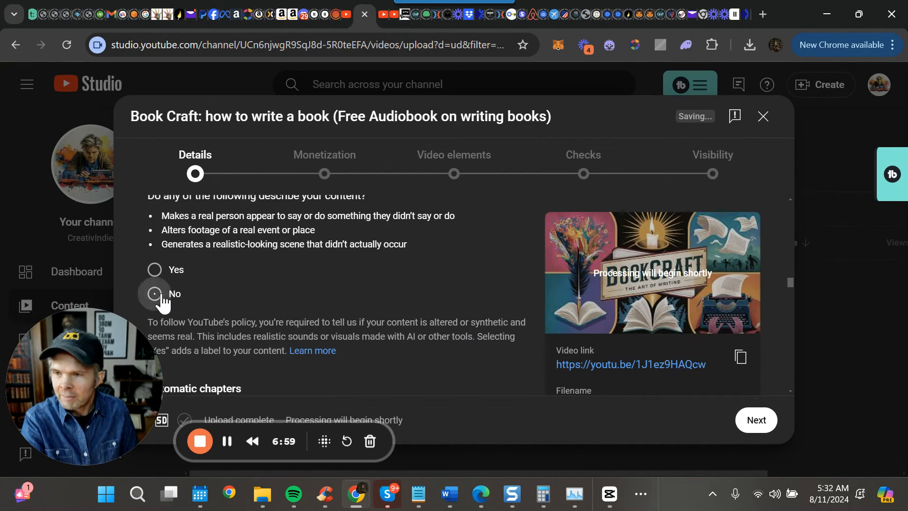
# - Review the automatic chapters, featured places and tags in the remaining video details
pyautogui.scroll(-5, 277, 306)
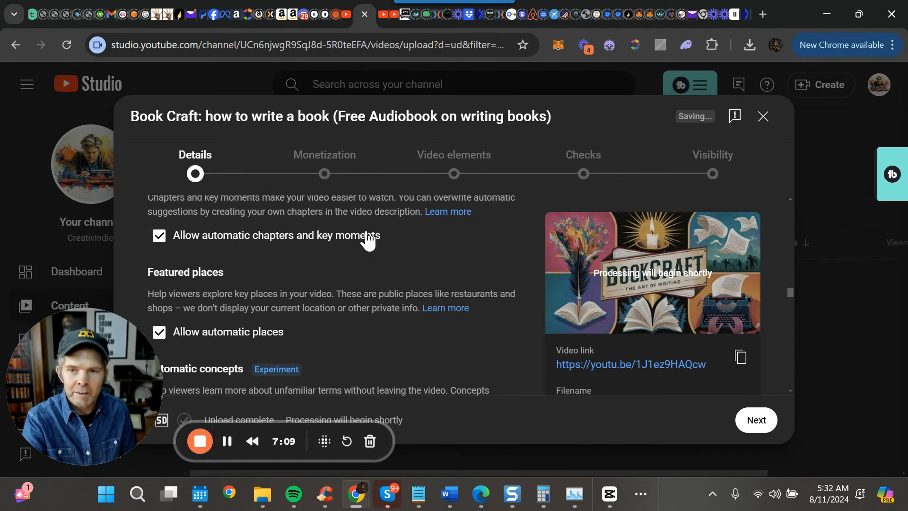
pyautogui.scroll(-1, 225, 250)
pyautogui.scroll(-4, 225, 250)
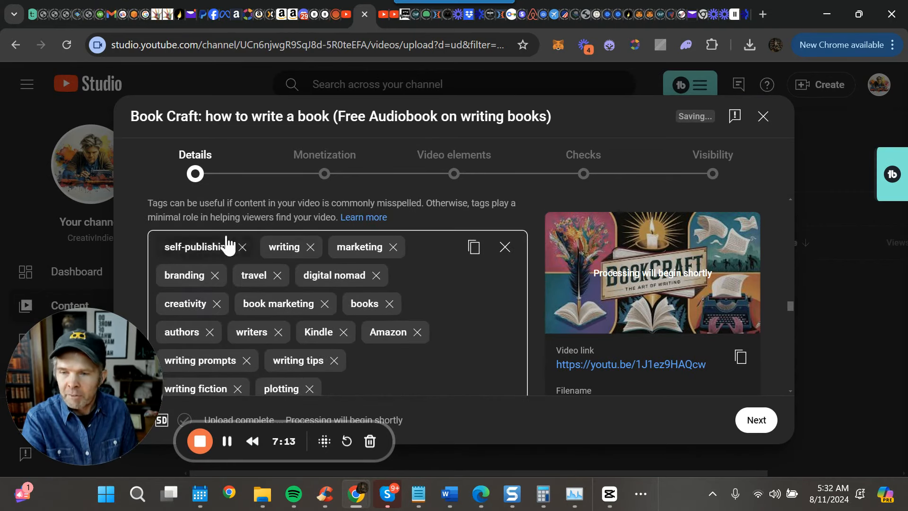
pyautogui.scroll(-1, 300, 302)
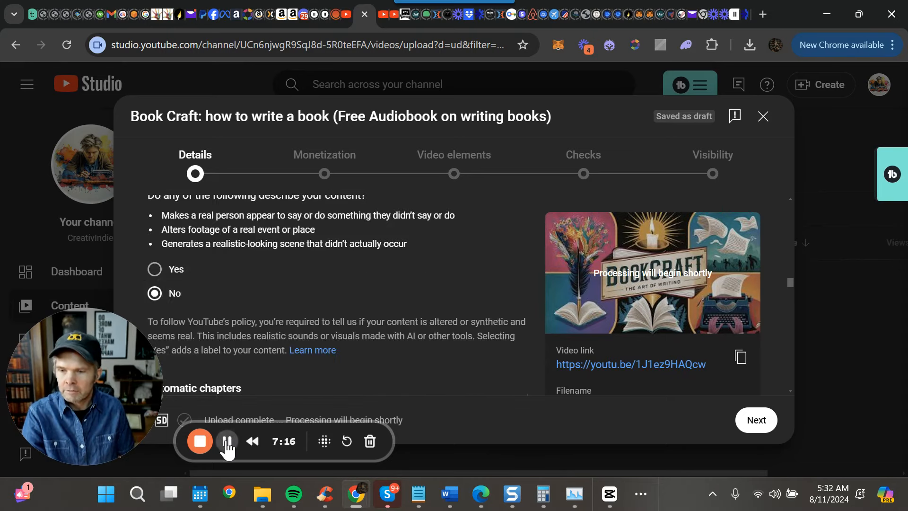
pyautogui.scroll(-5, 338, 309)
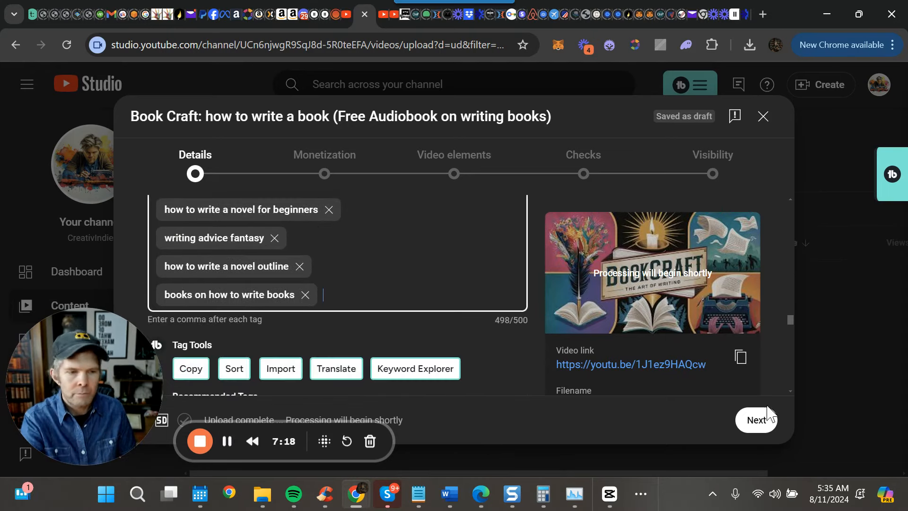
# - Turn ad monetization off for the video and continue to the video elements
pyautogui.click(755, 420)
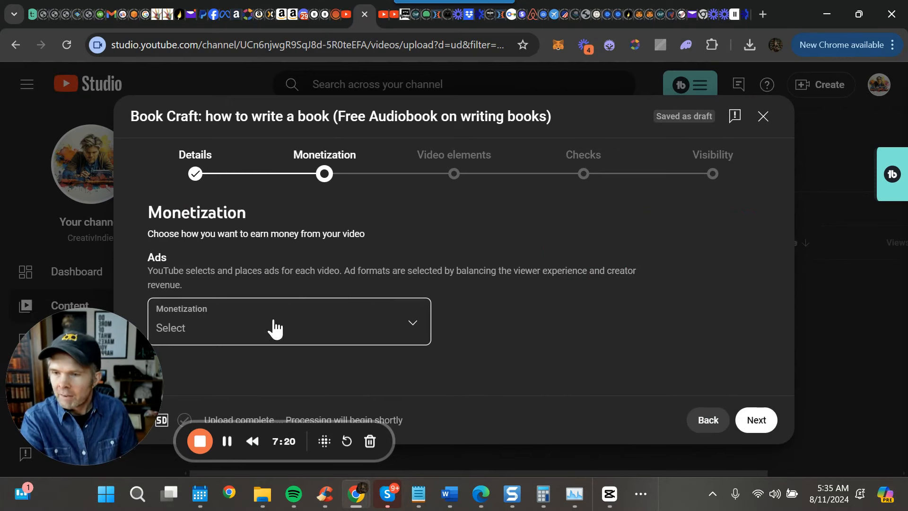
pyautogui.click(415, 325)
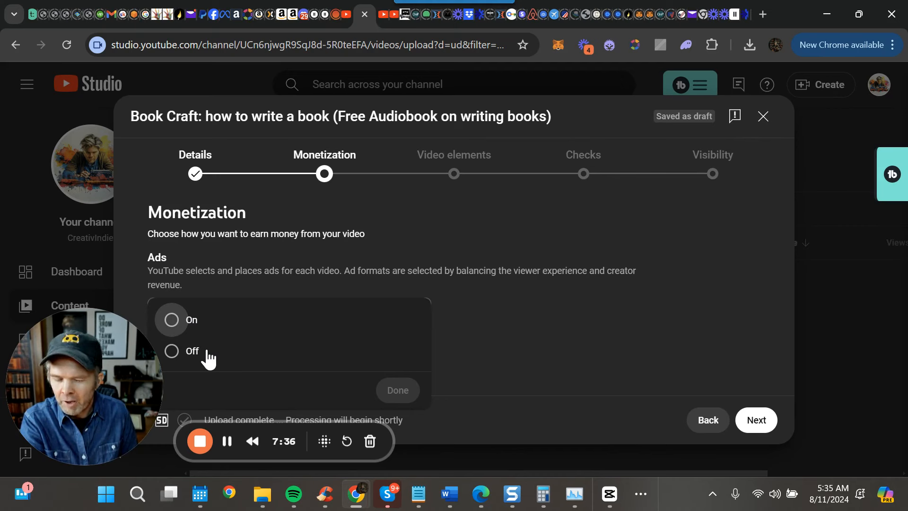
pyautogui.click(228, 442)
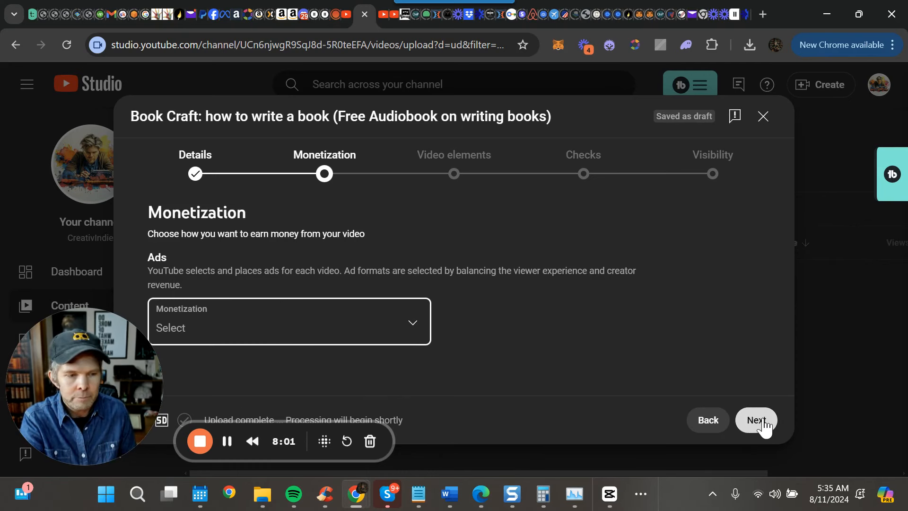
pyautogui.click(379, 331)
pyautogui.click(193, 355)
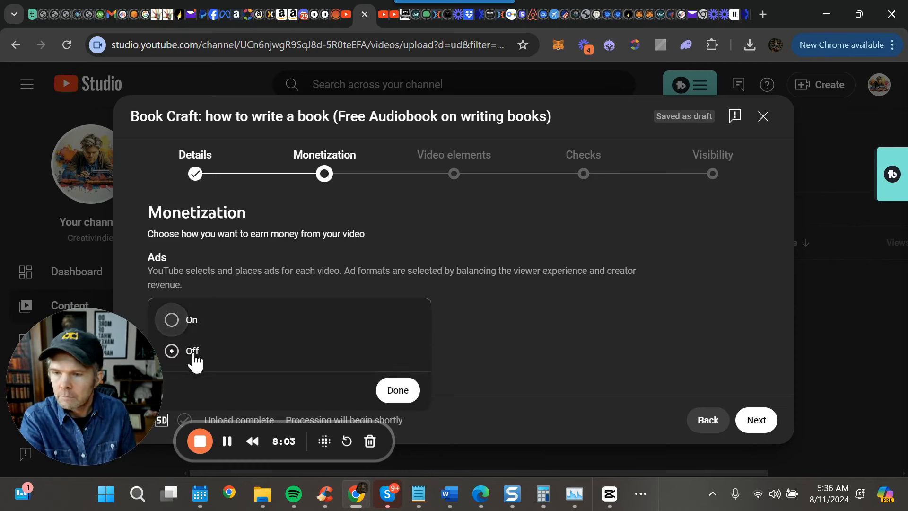
pyautogui.click(407, 393)
pyautogui.click(755, 422)
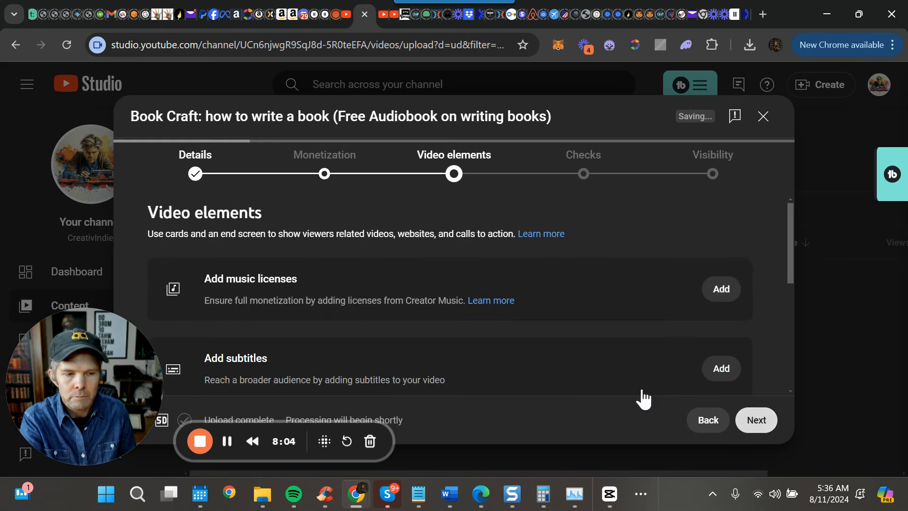
# - Examine the video element options for music licenses, subtitles, product tagging and end screens
pyautogui.scroll(-2, 243, 379)
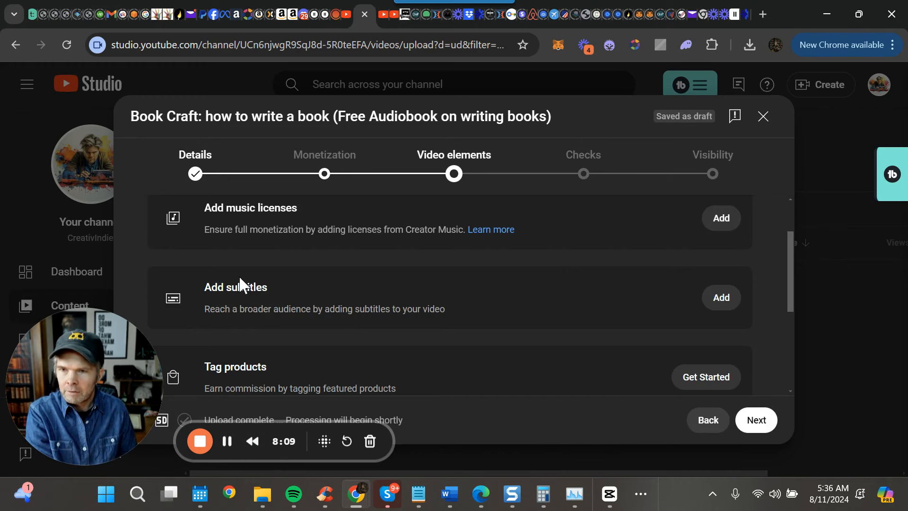
pyautogui.scroll(2, 244, 265)
pyautogui.scroll(-2, 245, 284)
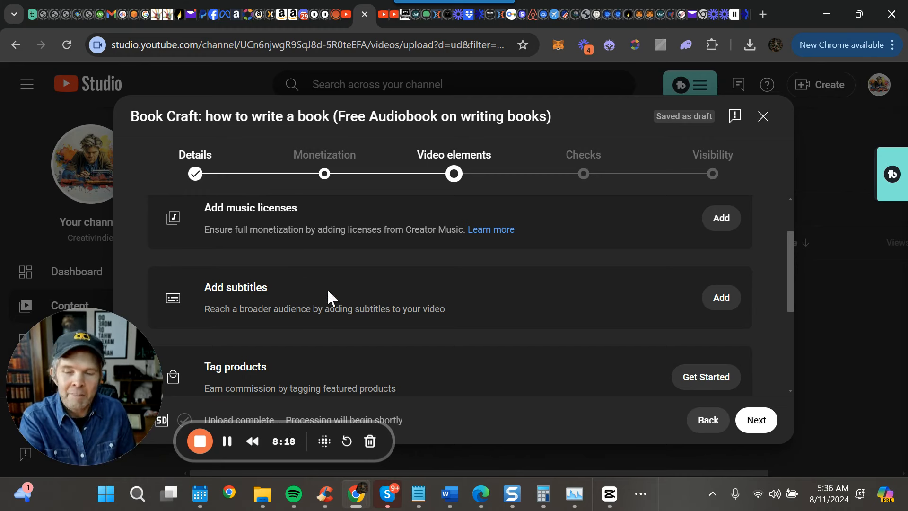
pyautogui.scroll(-2, 503, 313)
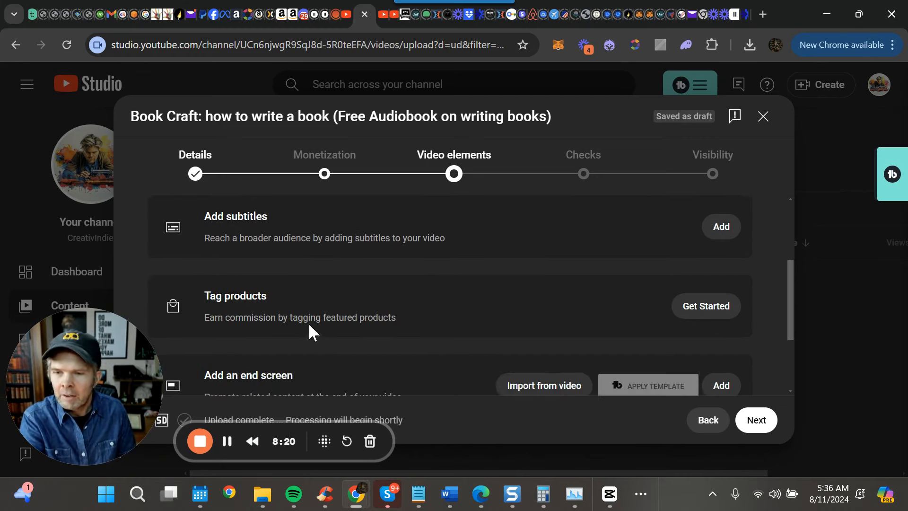
pyautogui.click(227, 440)
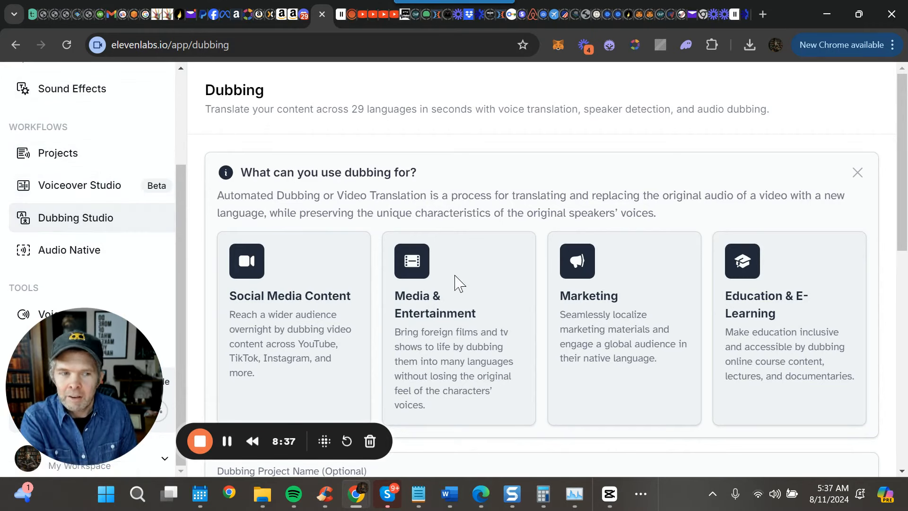
# - Review the ElevenLabs Dubbing form, choosing YouTube as the source and checking the language, watermark and project options
pyautogui.scroll(-5, 454, 284)
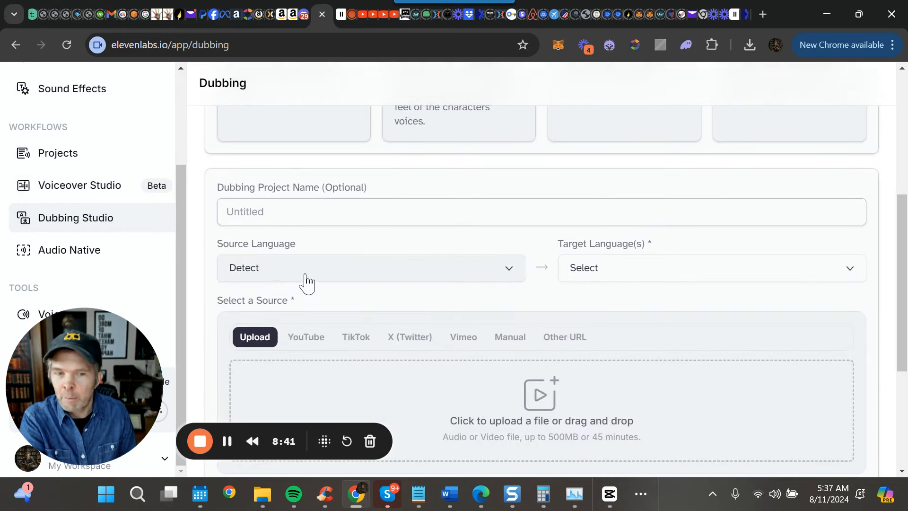
pyautogui.scroll(-3, 318, 280)
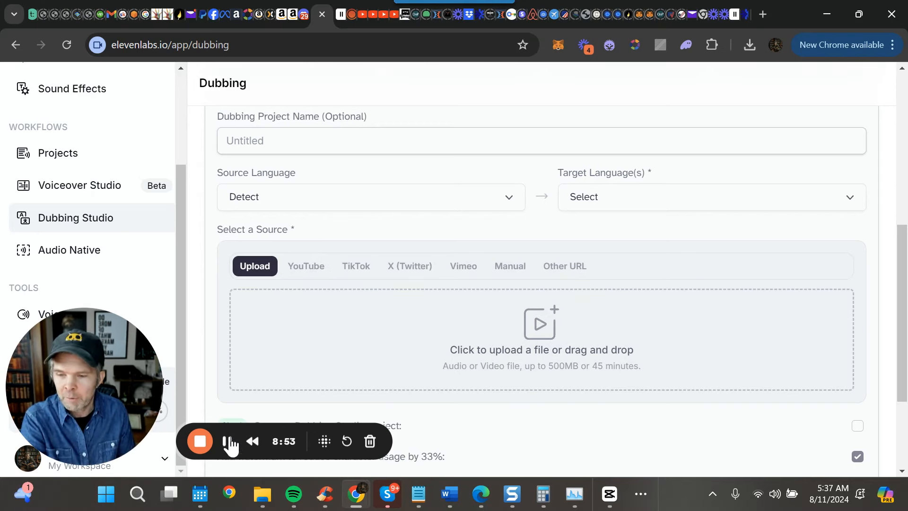
pyautogui.click(300, 274)
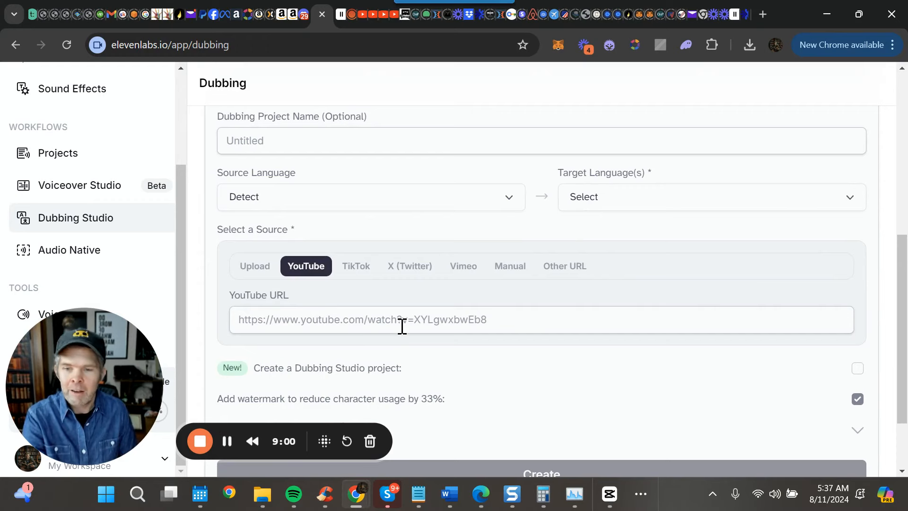
pyautogui.scroll(-1, 402, 326)
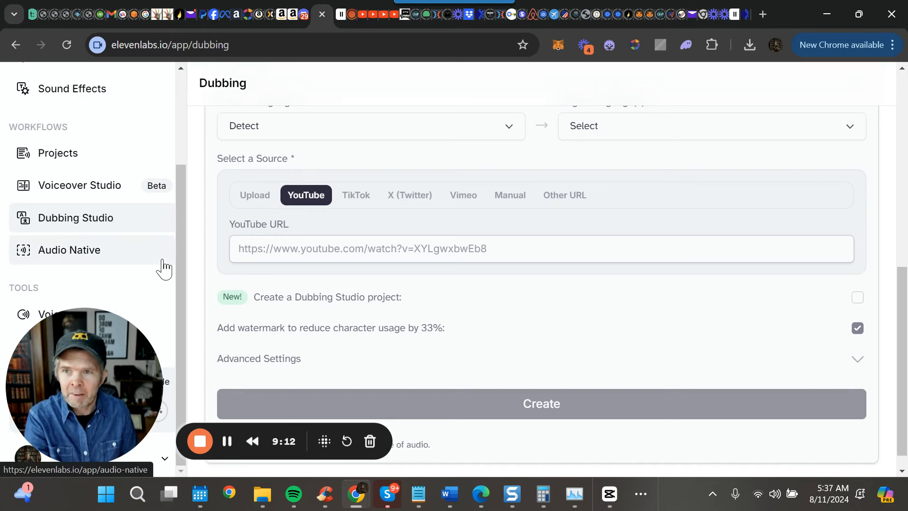
pyautogui.scroll(9, 208, 263)
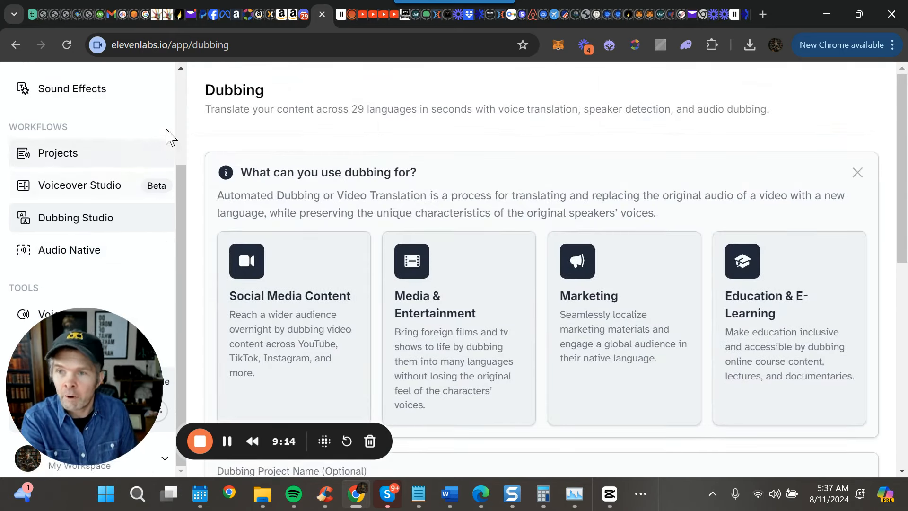
pyautogui.click(227, 441)
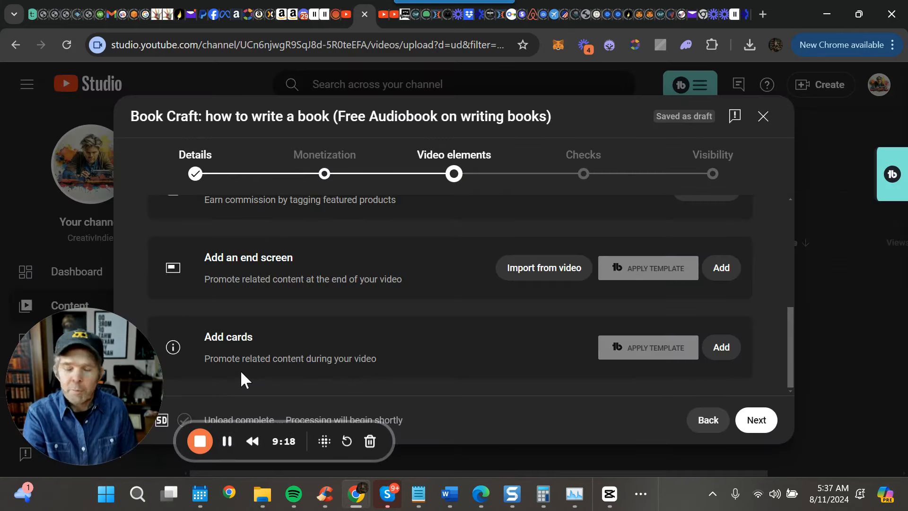
# - Set the Book Craft video's visibility to Public in YouTube Studio and publish it
pyautogui.scroll(1, 241, 370)
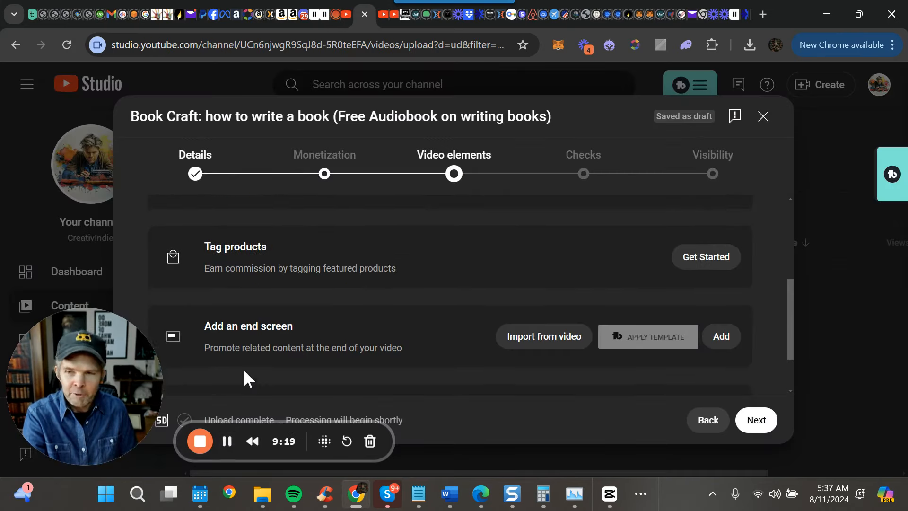
pyautogui.scroll(-1, 290, 258)
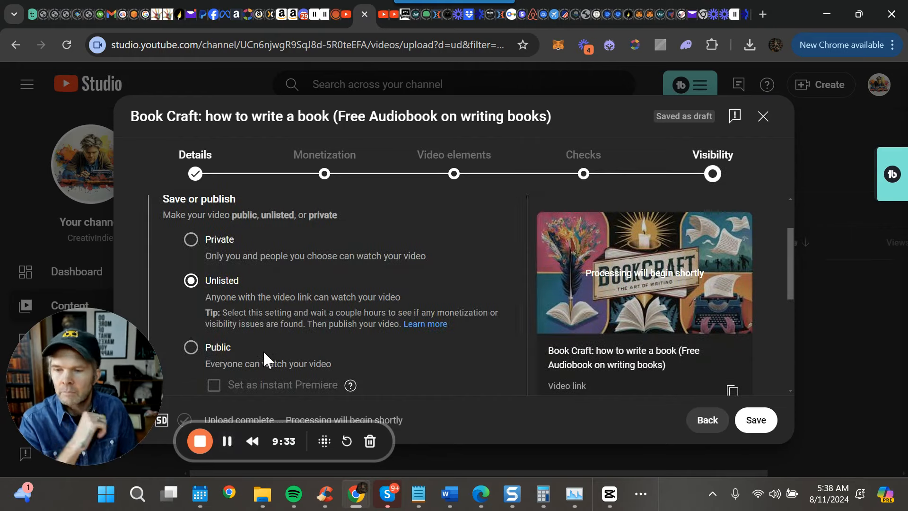
pyautogui.click(191, 349)
pyautogui.scroll(-2, 255, 335)
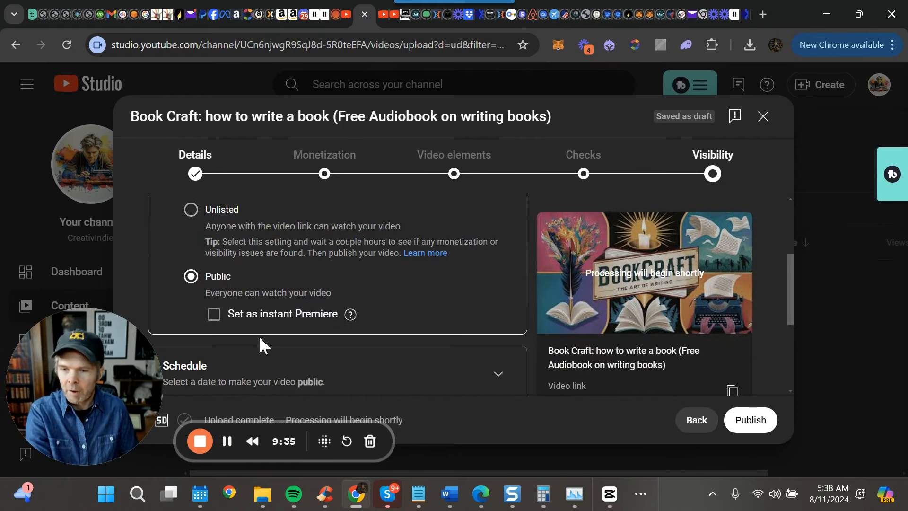
pyautogui.scroll(-1, 261, 331)
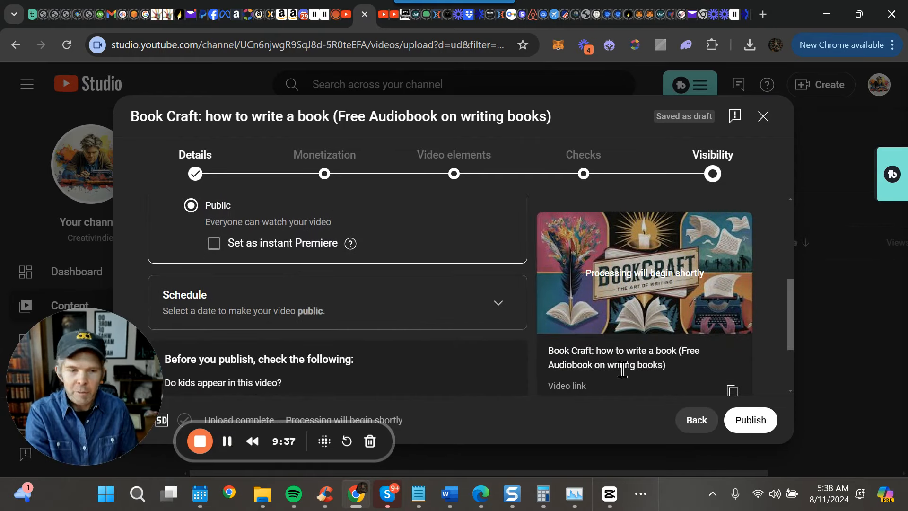
pyautogui.click(756, 422)
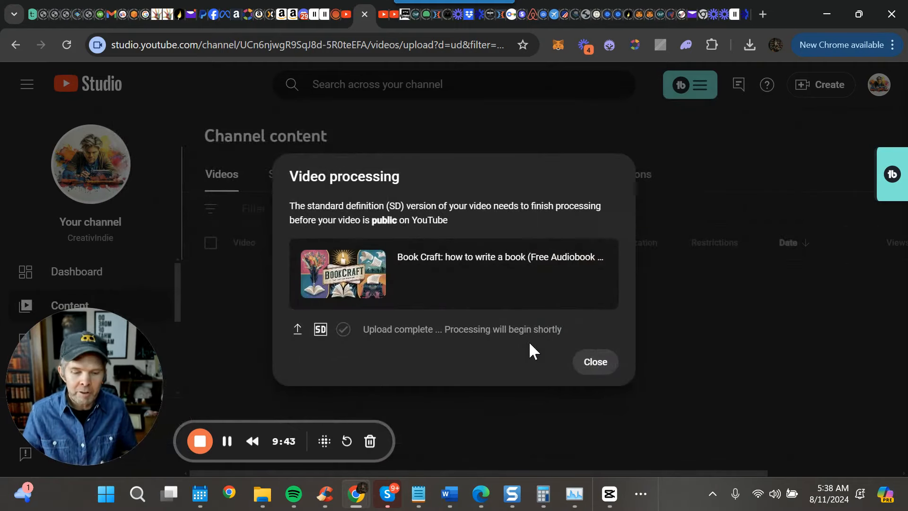
# - Switch to ElevenLabs and bring up its Dubbing page
pyautogui.click(322, 19)
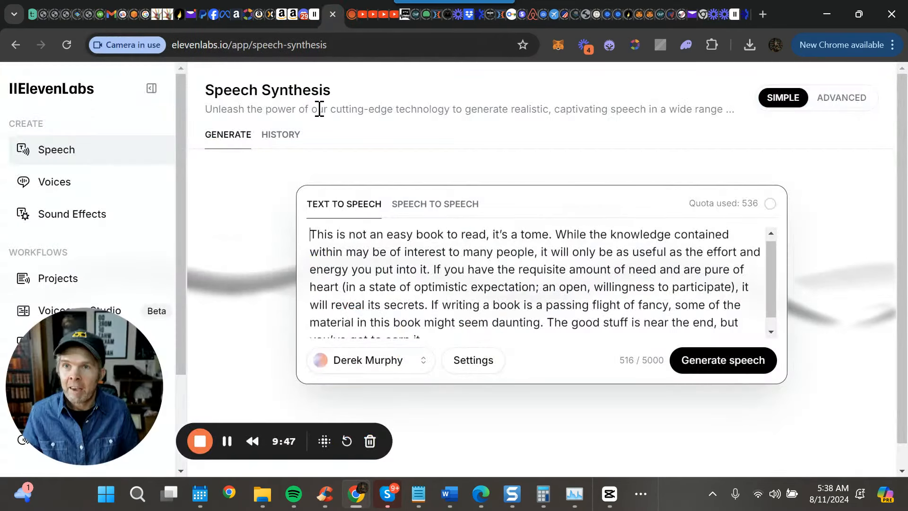
pyautogui.click(316, 19)
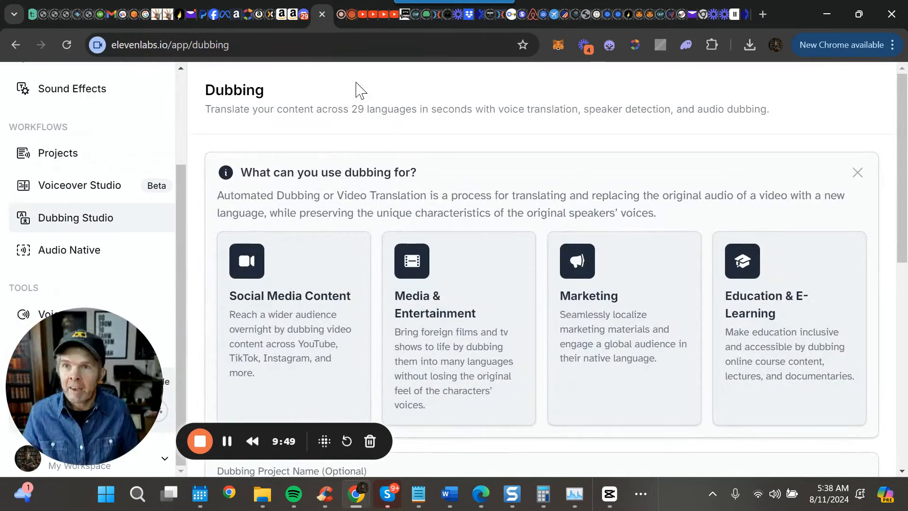